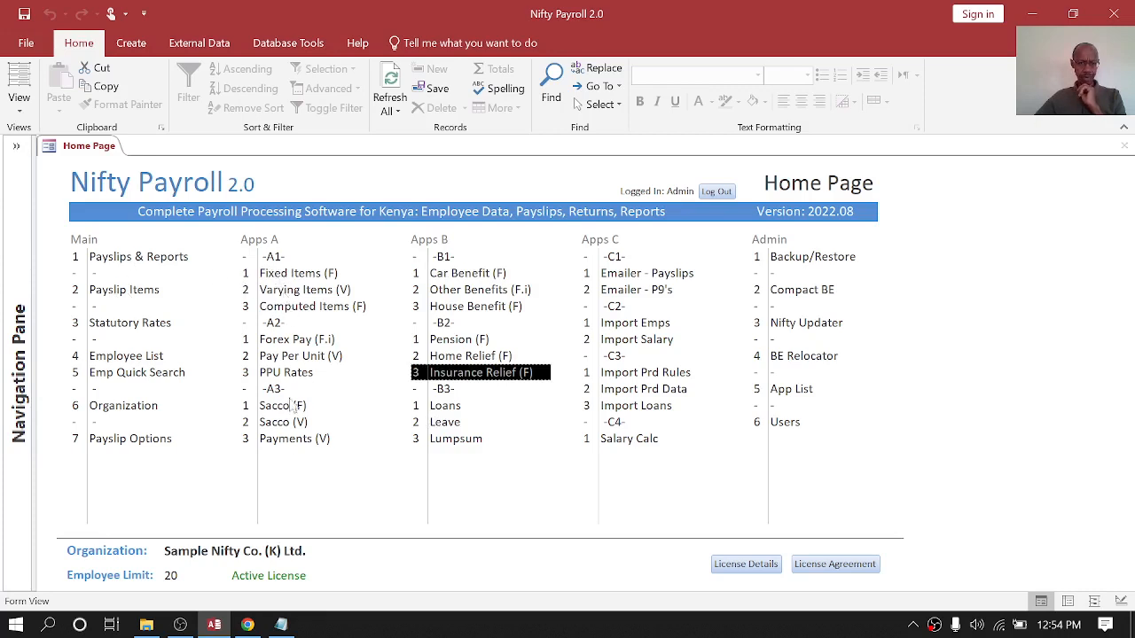
Step: Open Payslips & Reports and set the payroll month to 2022 Jan
{"action": "double_click", "coordinate": [131, 258]}
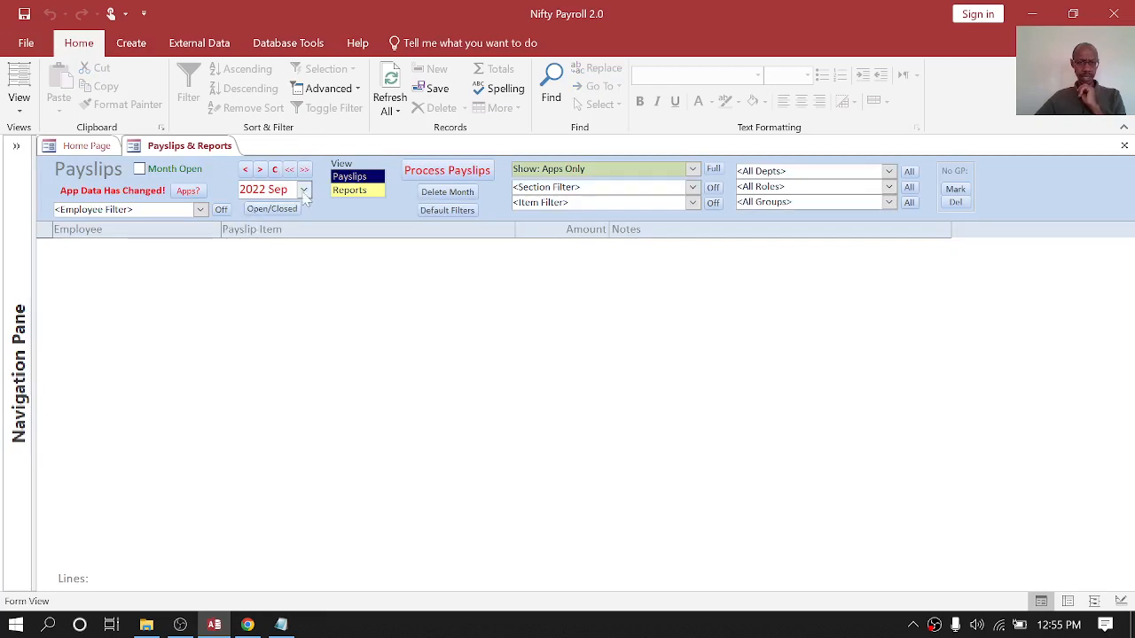
{"action": "left_click", "coordinate": [303, 190]}
{"action": "scroll", "coordinate": [307, 221], "scroll_direction": "up", "scroll_amount": 16}
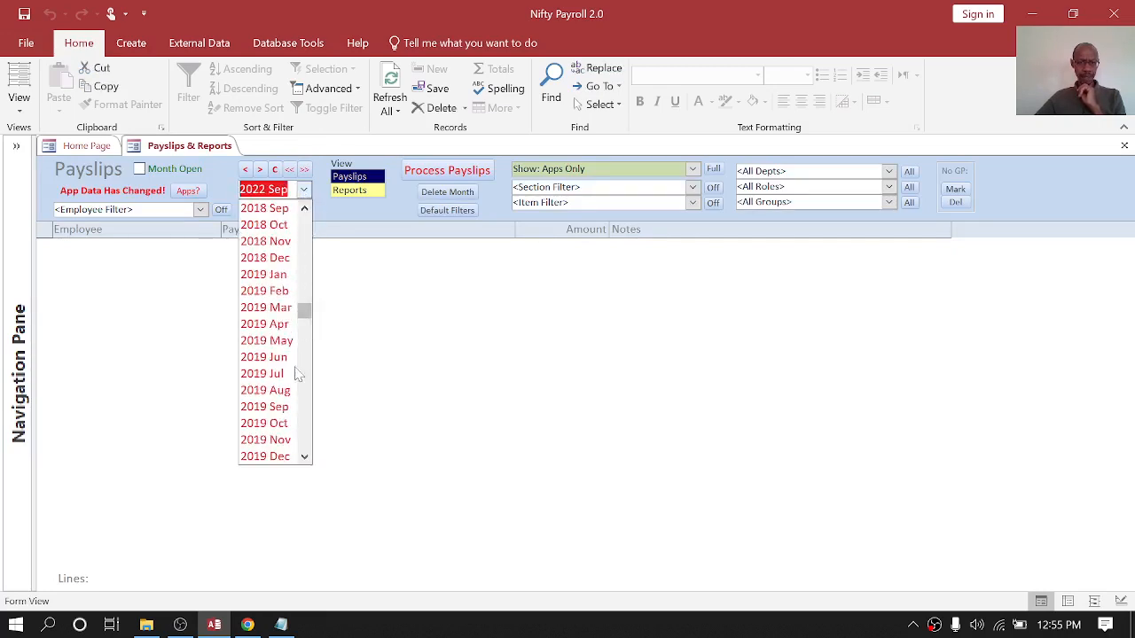
{"action": "scroll", "coordinate": [298, 382], "scroll_direction": "down", "scroll_amount": 7}
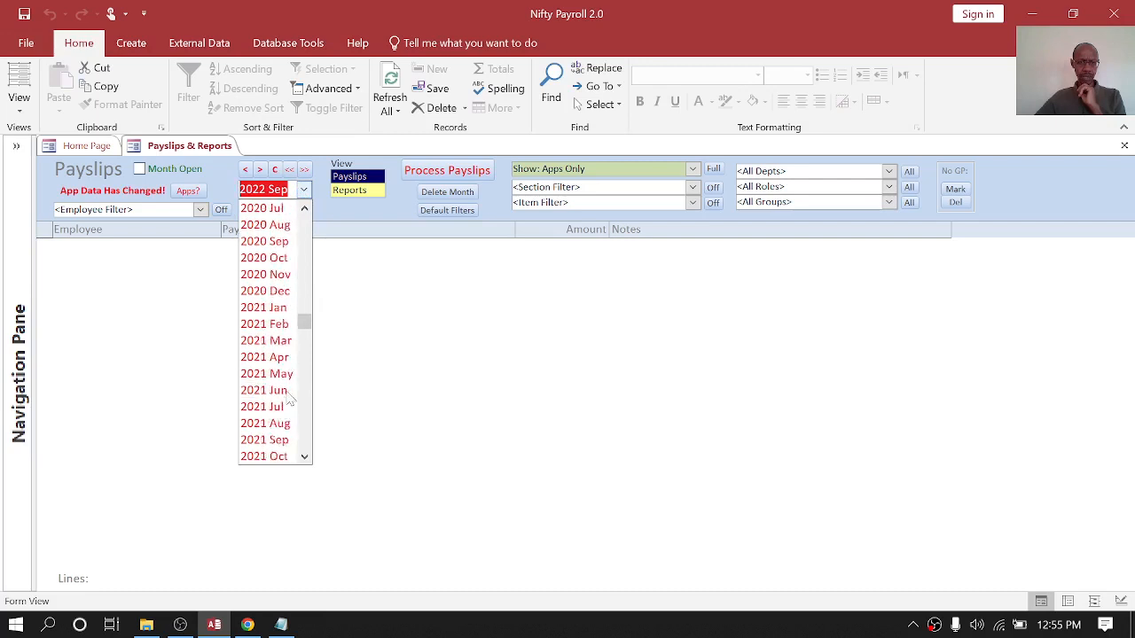
{"action": "scroll", "coordinate": [289, 399], "scroll_direction": "down", "scroll_amount": 4}
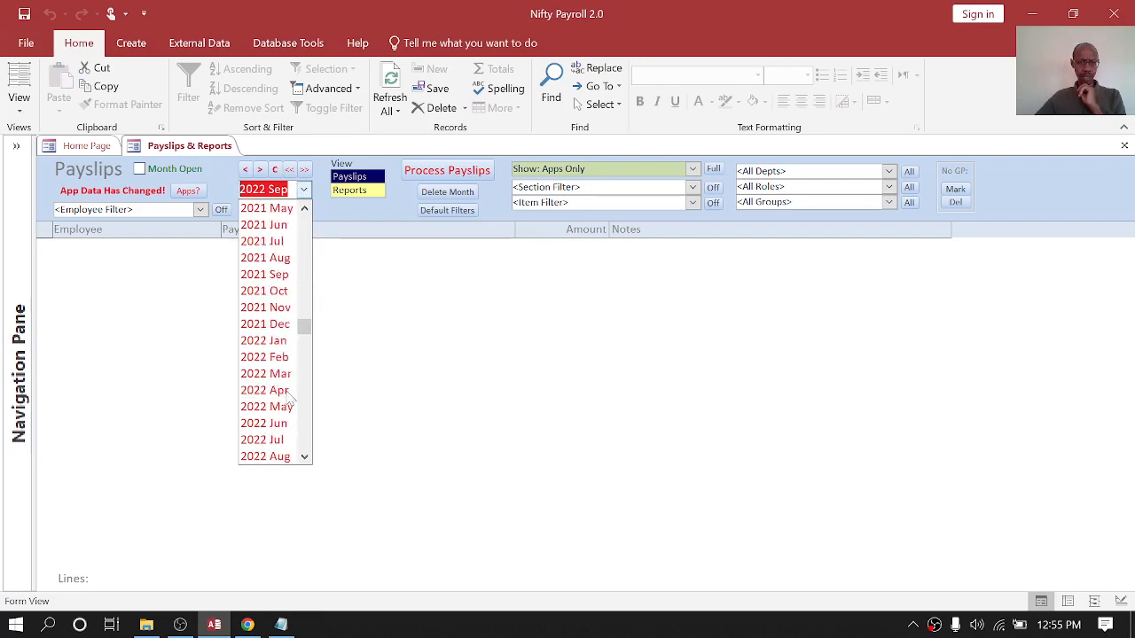
{"action": "left_click", "coordinate": [270, 341]}
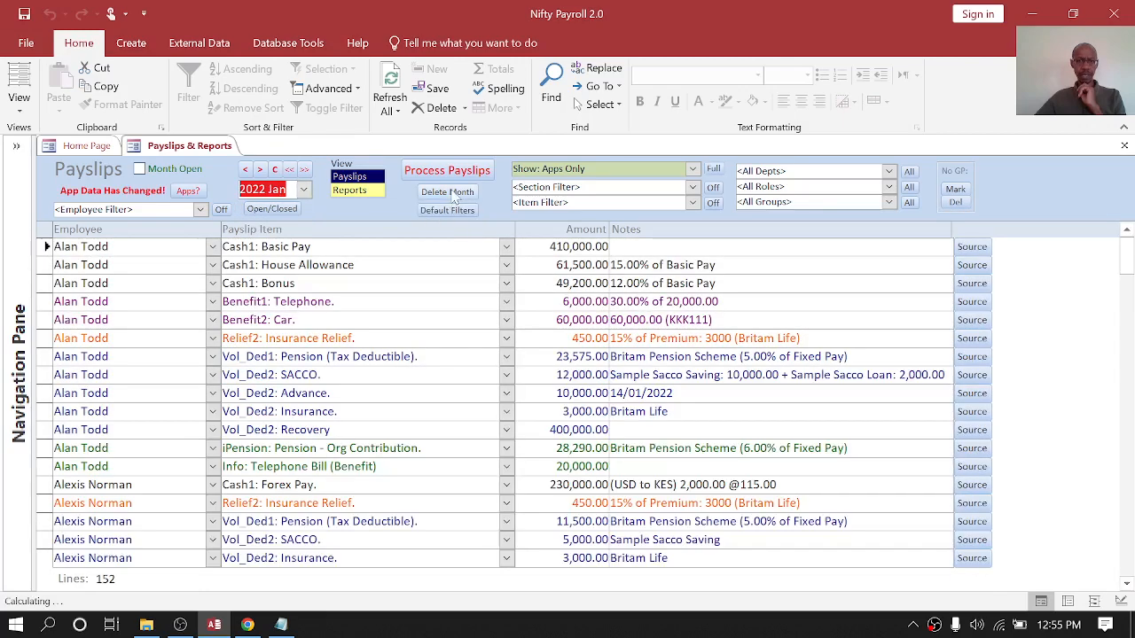
Step: Delete all payslips for the 2022 Jan payroll month and return to Payslips & Reports
{"action": "left_click", "coordinate": [451, 193]}
{"action": "left_click", "coordinate": [578, 377]}
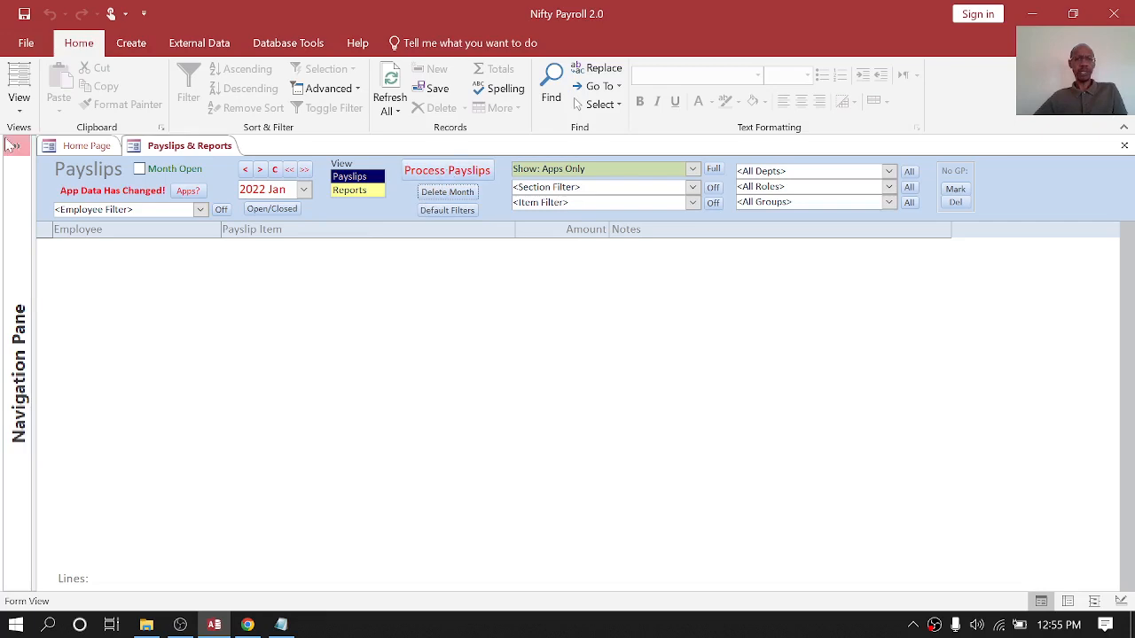
{"action": "left_click", "coordinate": [88, 149]}
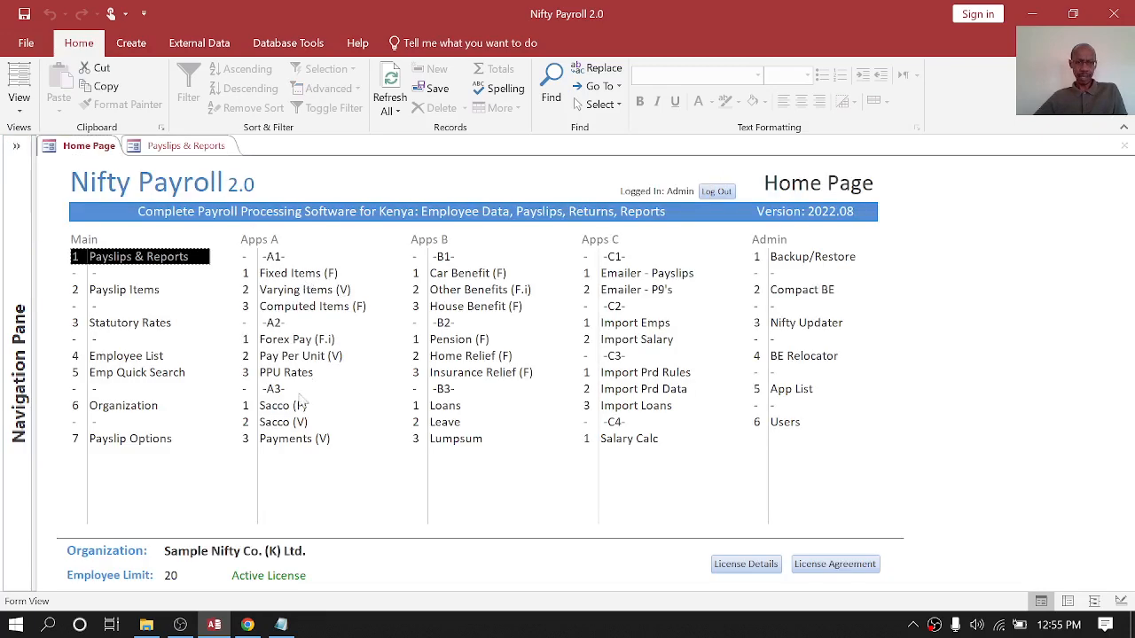
{"action": "left_click", "coordinate": [179, 147]}
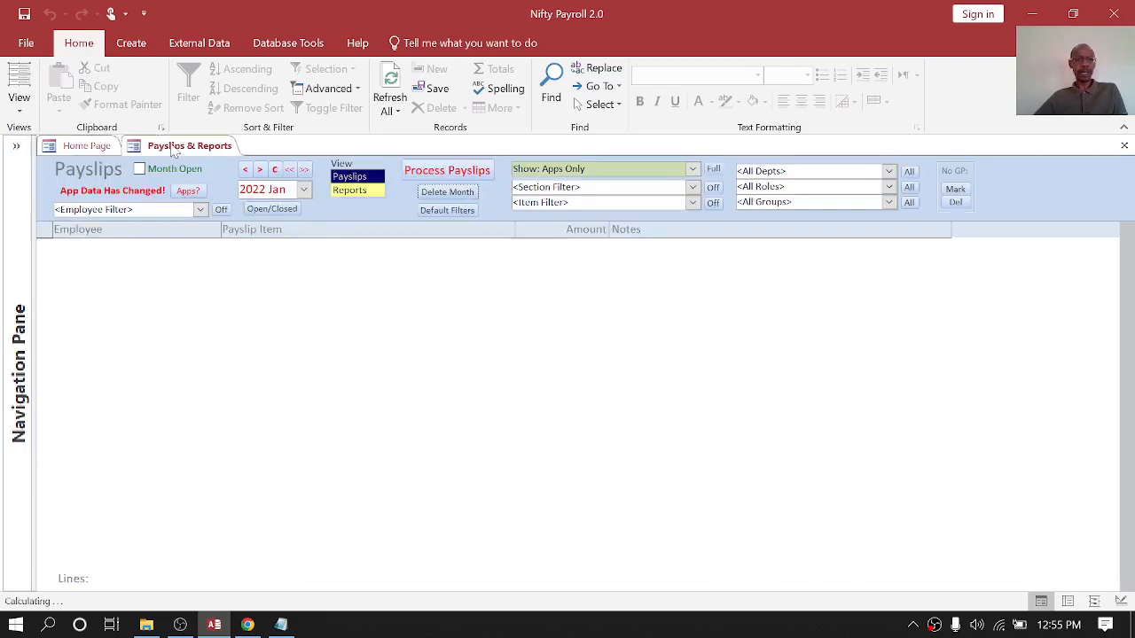
Step: Process the payslips for 2022 Jan from the app data and dismiss the notices
{"action": "left_click", "coordinate": [451, 175]}
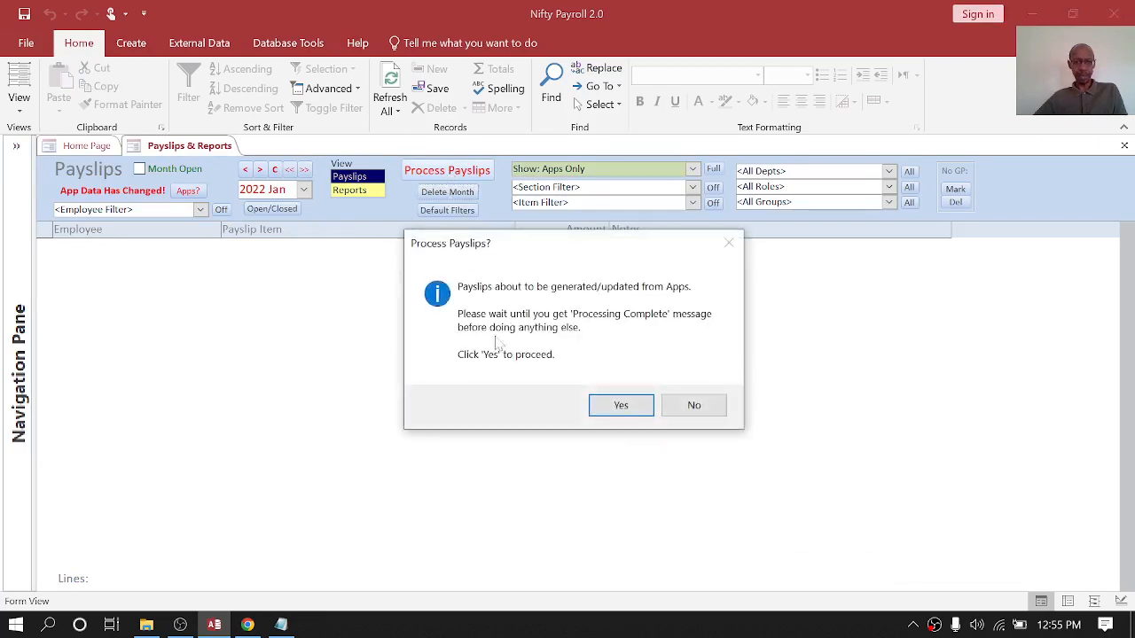
{"action": "left_click", "coordinate": [613, 404]}
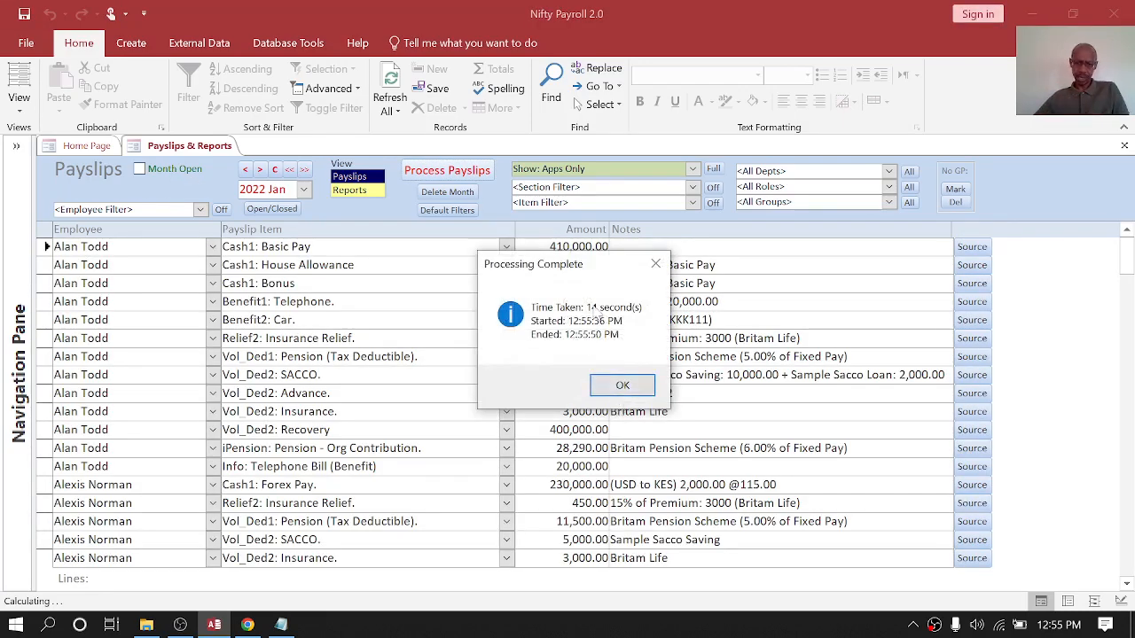
{"action": "left_click", "coordinate": [623, 386]}
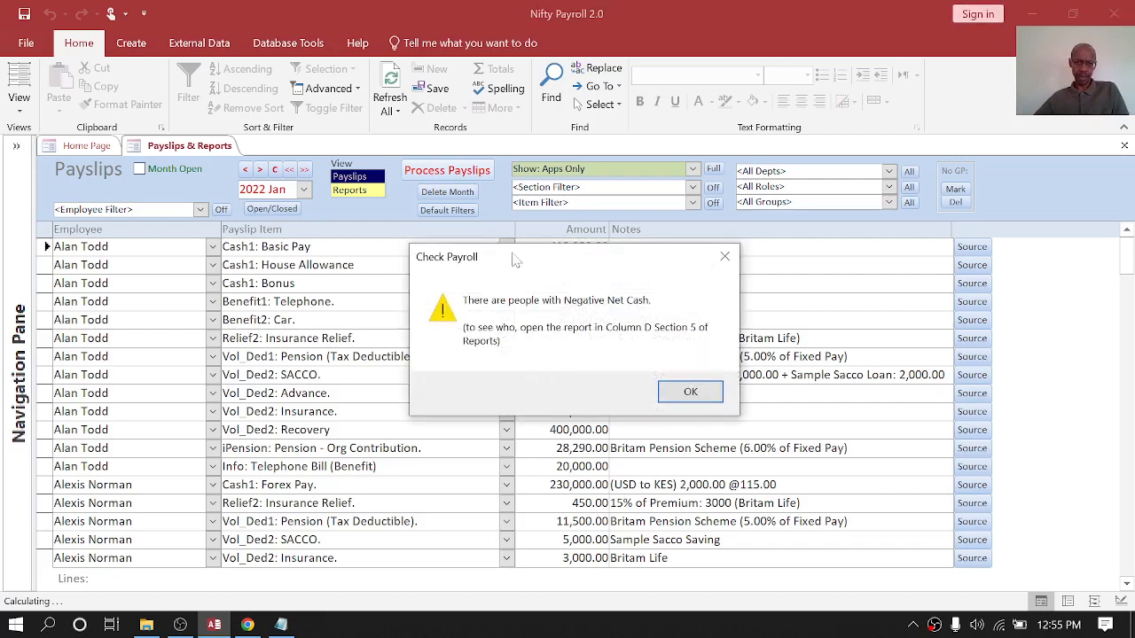
{"action": "left_click", "coordinate": [690, 397]}
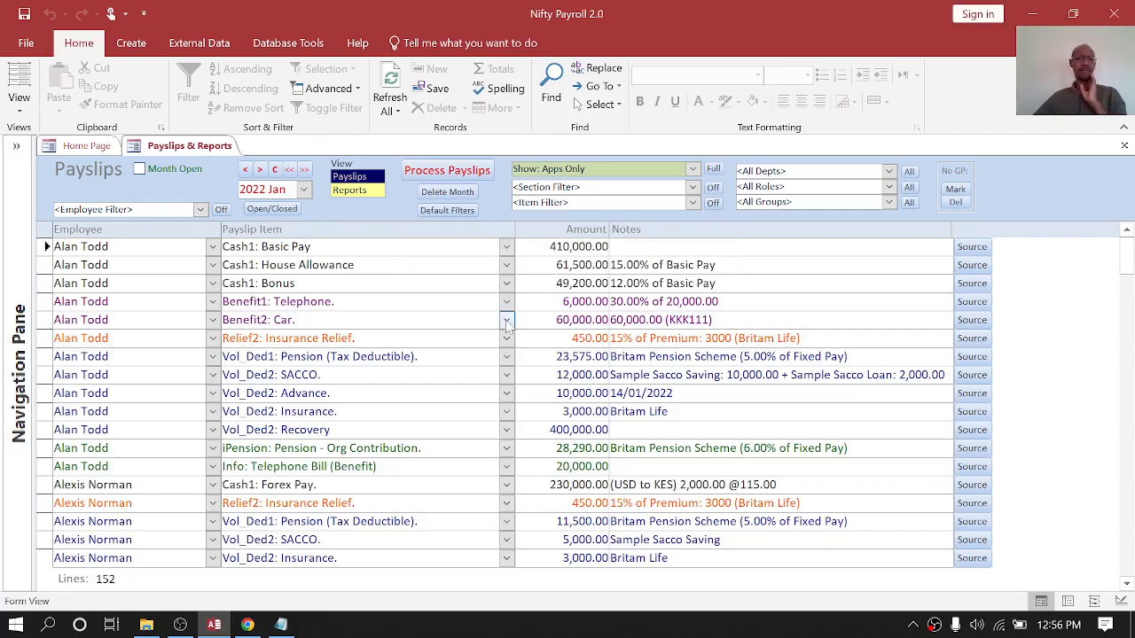
Step: Look through the generated payslip lines and filter them to the first employee in the list
{"action": "scroll", "coordinate": [464, 317], "scroll_direction": "down", "scroll_amount": 5}
{"action": "scroll", "coordinate": [464, 317], "scroll_direction": "down", "scroll_amount": 15}
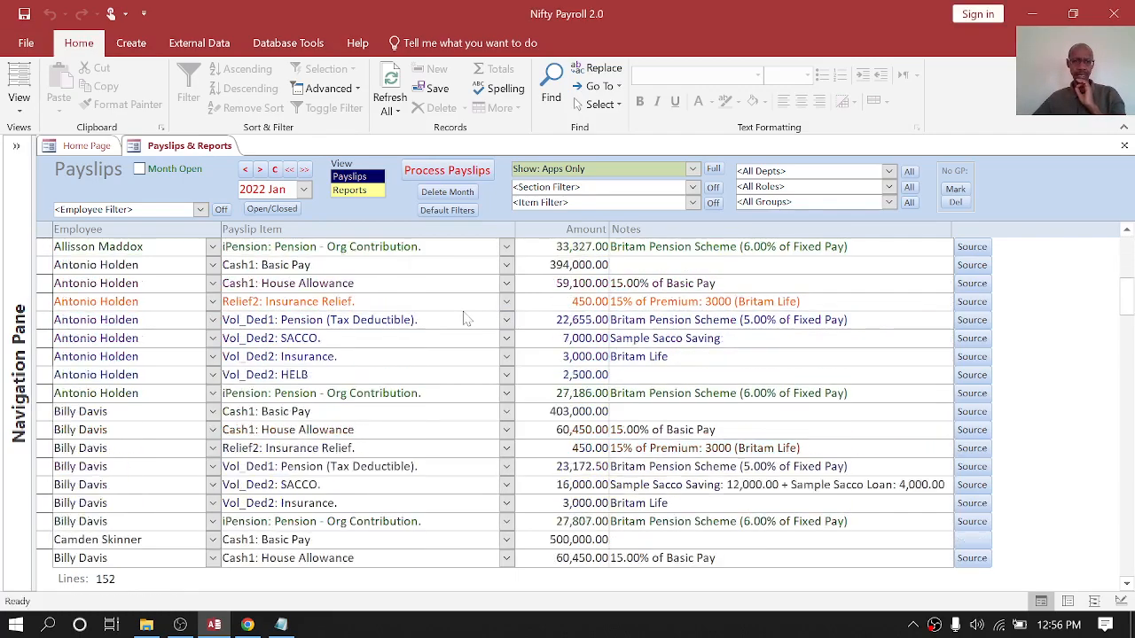
{"action": "scroll", "coordinate": [464, 318], "scroll_direction": "down", "scroll_amount": 10}
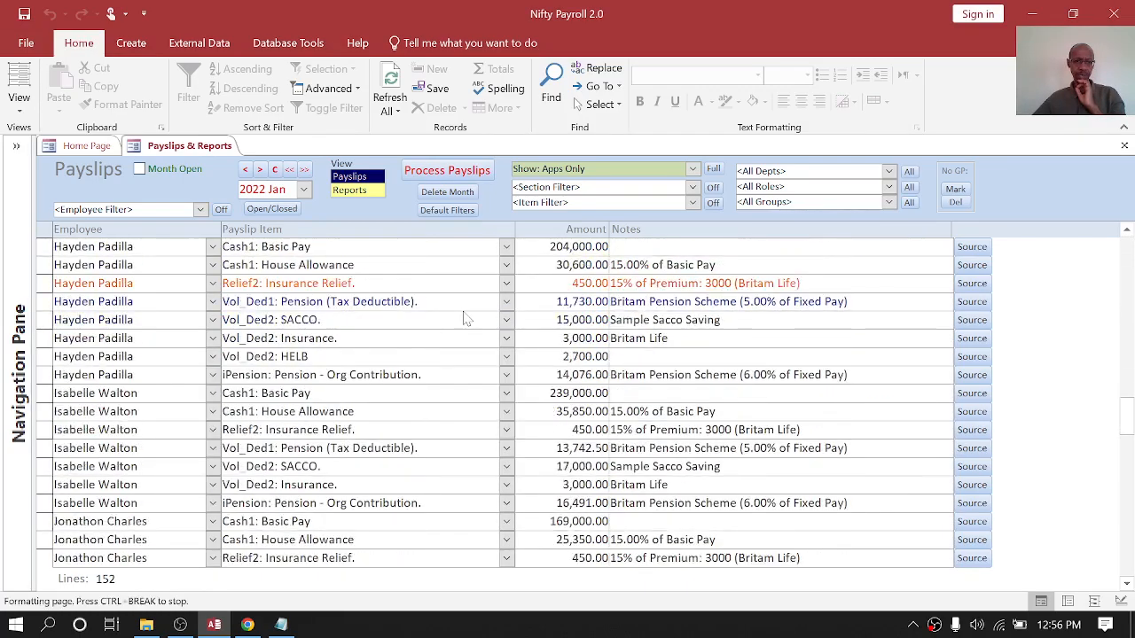
{"action": "scroll", "coordinate": [465, 317], "scroll_direction": "down", "scroll_amount": 2}
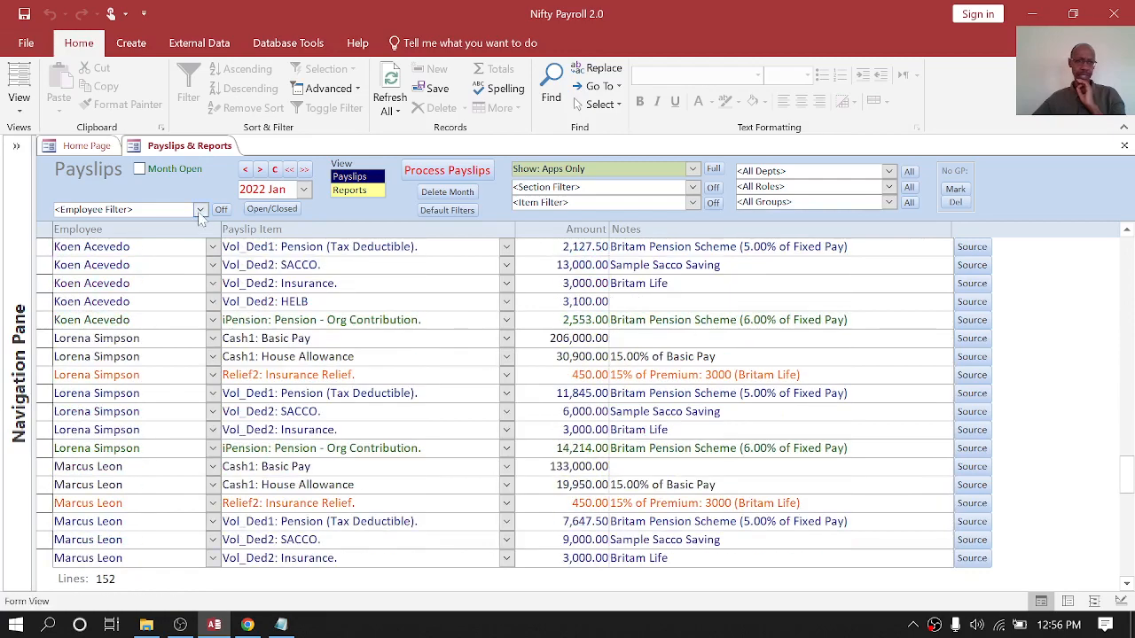
{"action": "left_click", "coordinate": [200, 210]}
{"action": "left_click", "coordinate": [168, 236]}
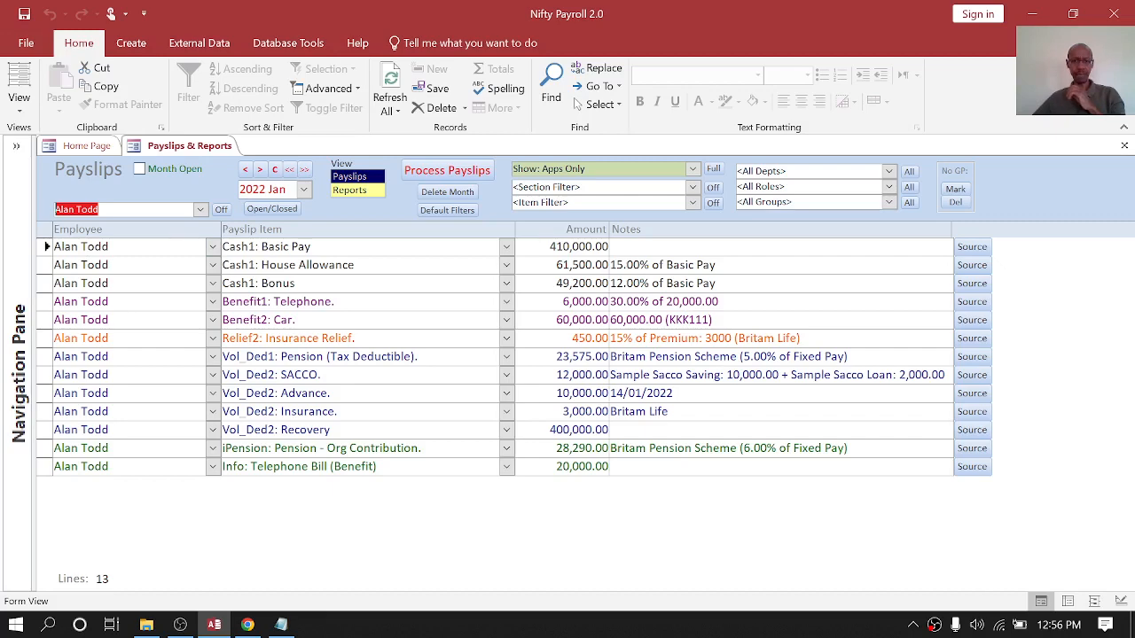
Step: View the source records of the employee's Basic Pay and Advance lines, closing each one after viewing
{"action": "left_click", "coordinate": [972, 247]}
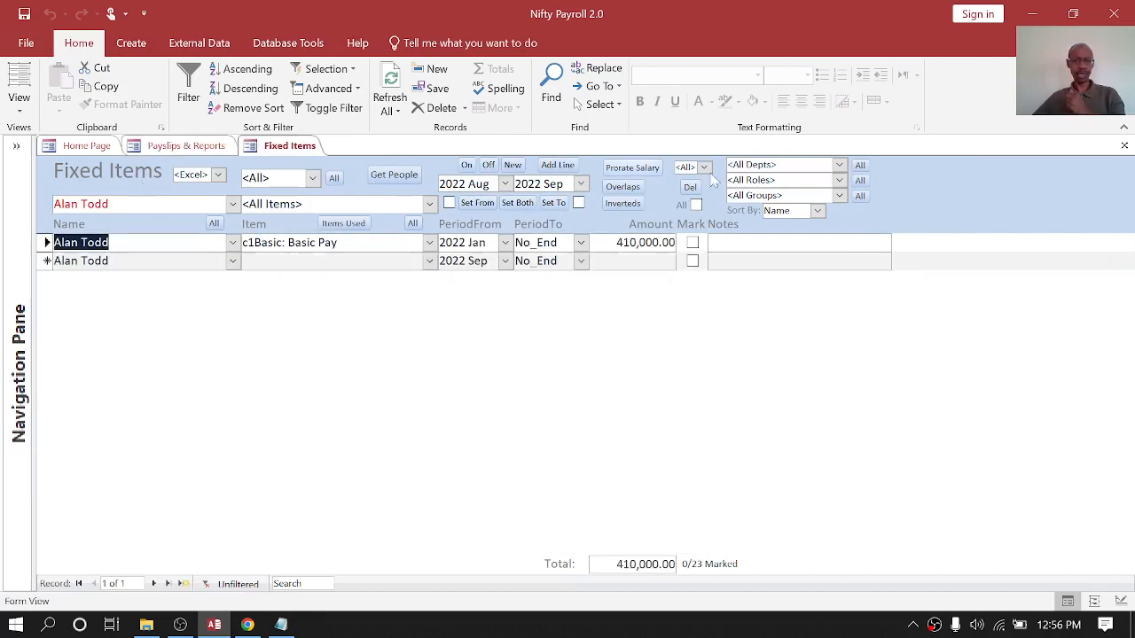
{"action": "left_click", "coordinate": [1123, 149]}
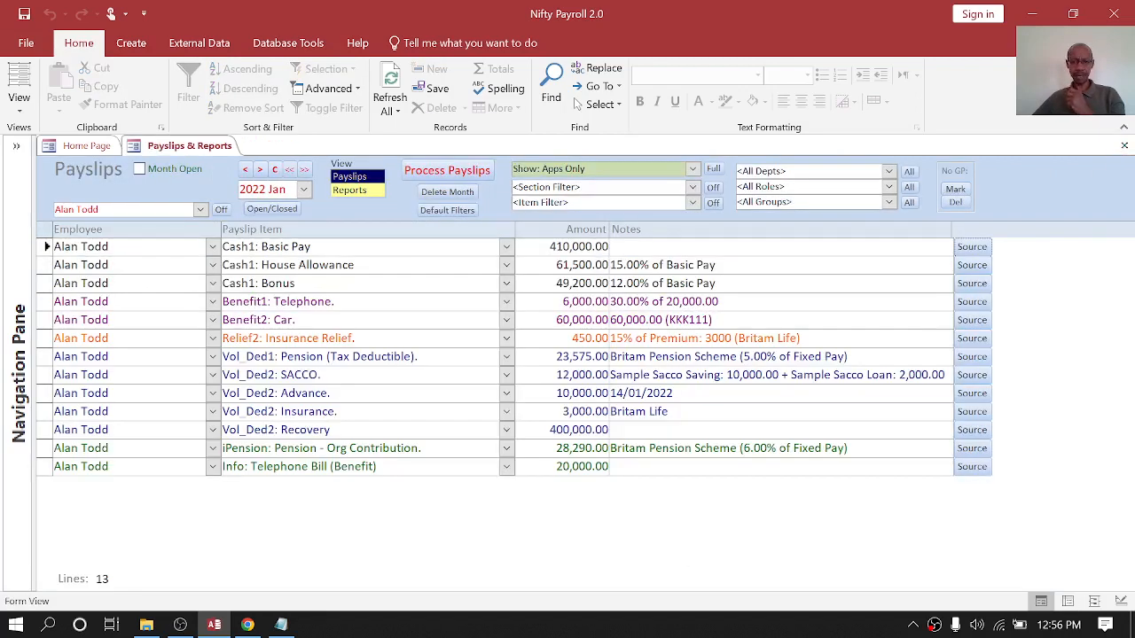
{"action": "left_click", "coordinate": [972, 394]}
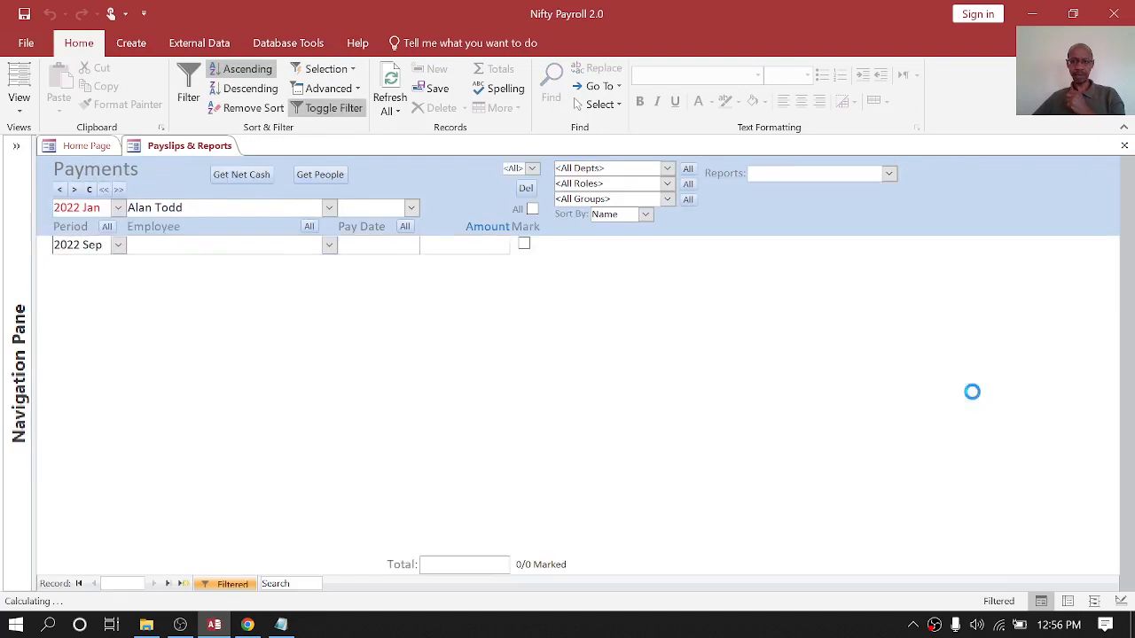
{"action": "left_click", "coordinate": [1123, 147]}
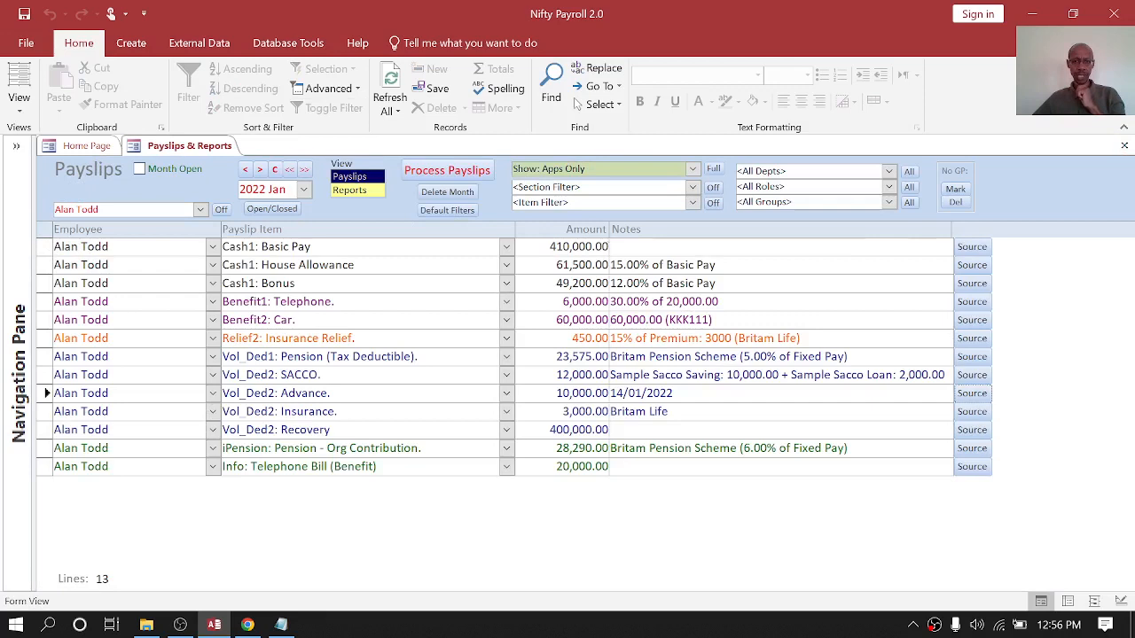
Step: Show the employee's full payslip with Apps, Auto, PAY, SUM and SUB lines and review it through to the end
{"action": "left_click", "coordinate": [691, 171]}
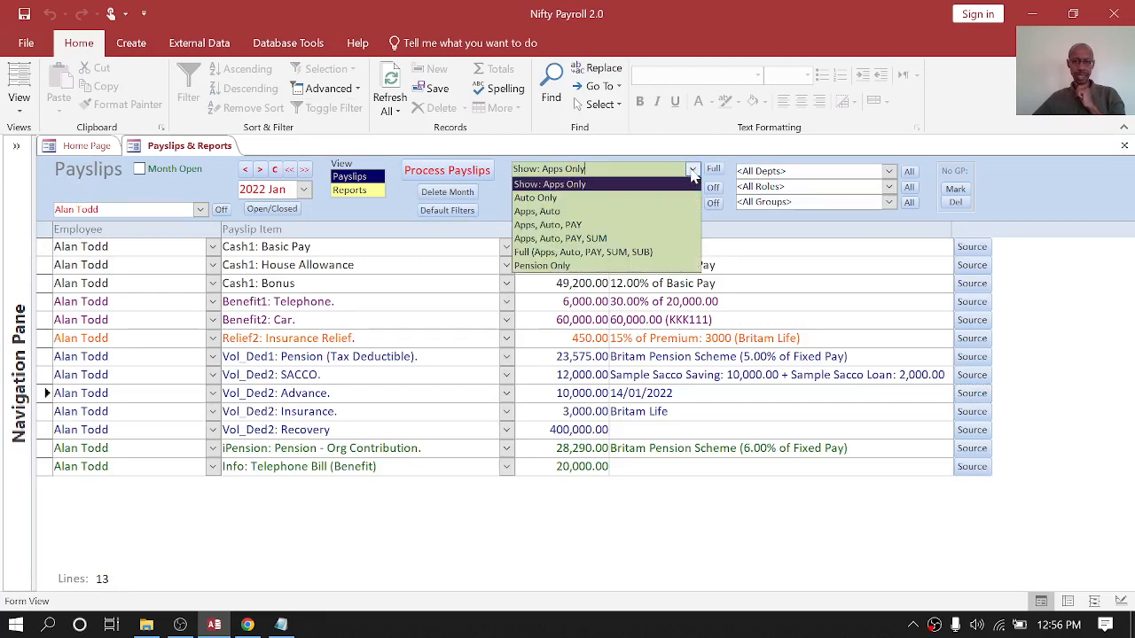
{"action": "left_click", "coordinate": [693, 173]}
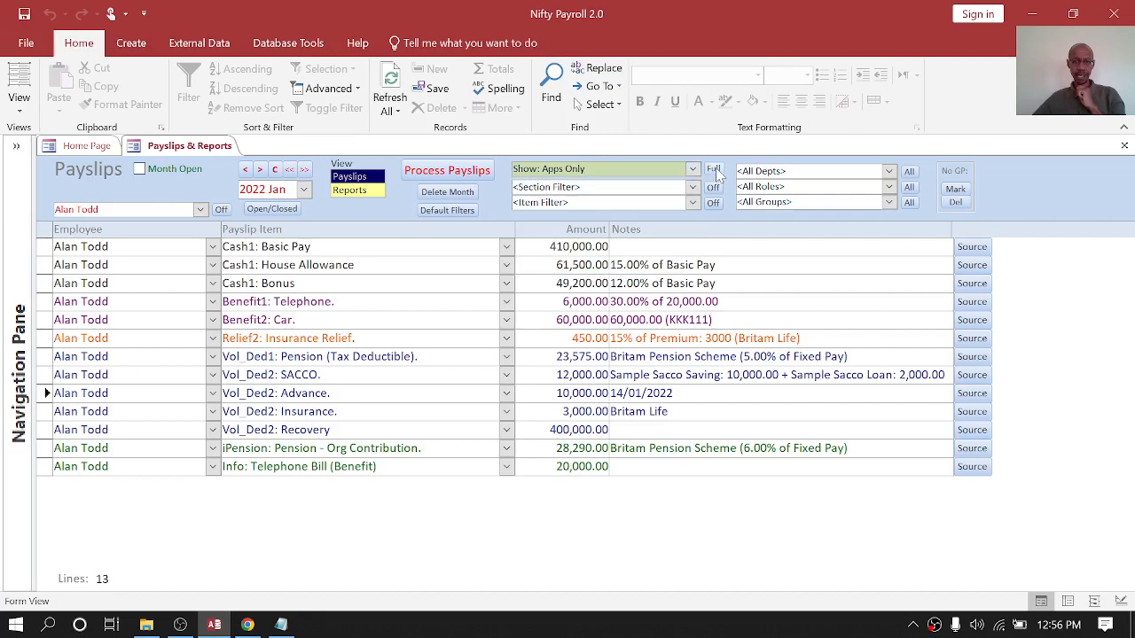
{"action": "left_click", "coordinate": [714, 171]}
{"action": "scroll", "coordinate": [681, 241], "scroll_direction": "down", "scroll_amount": 4}
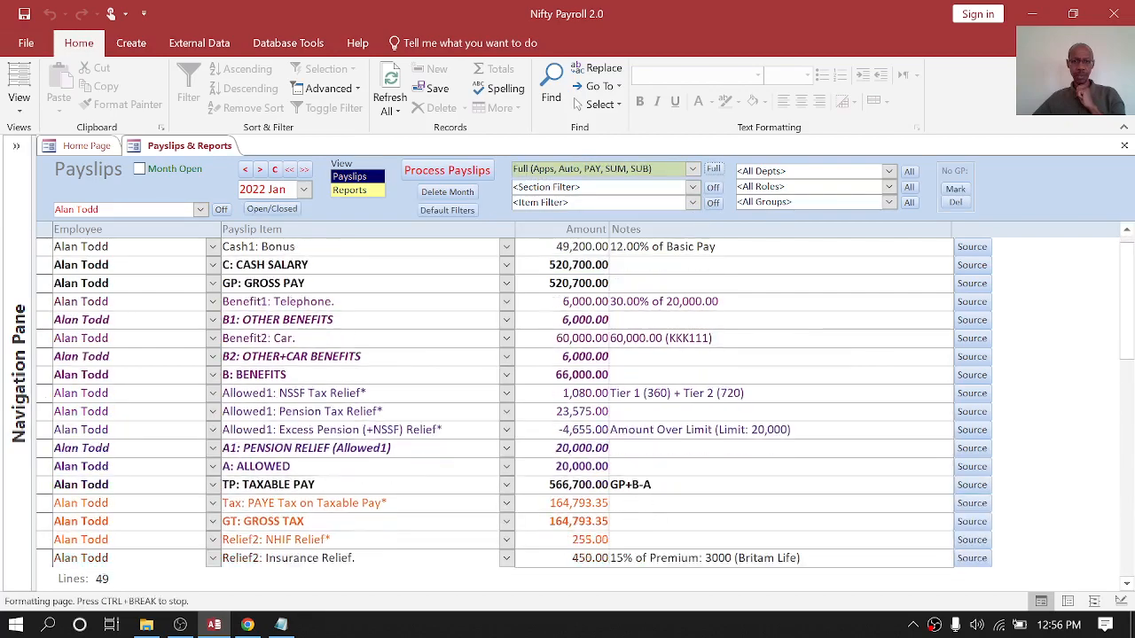
{"action": "scroll", "coordinate": [514, 399], "scroll_direction": "down", "scroll_amount": 8}
{"action": "scroll", "coordinate": [514, 398], "scroll_direction": "up", "scroll_amount": 7}
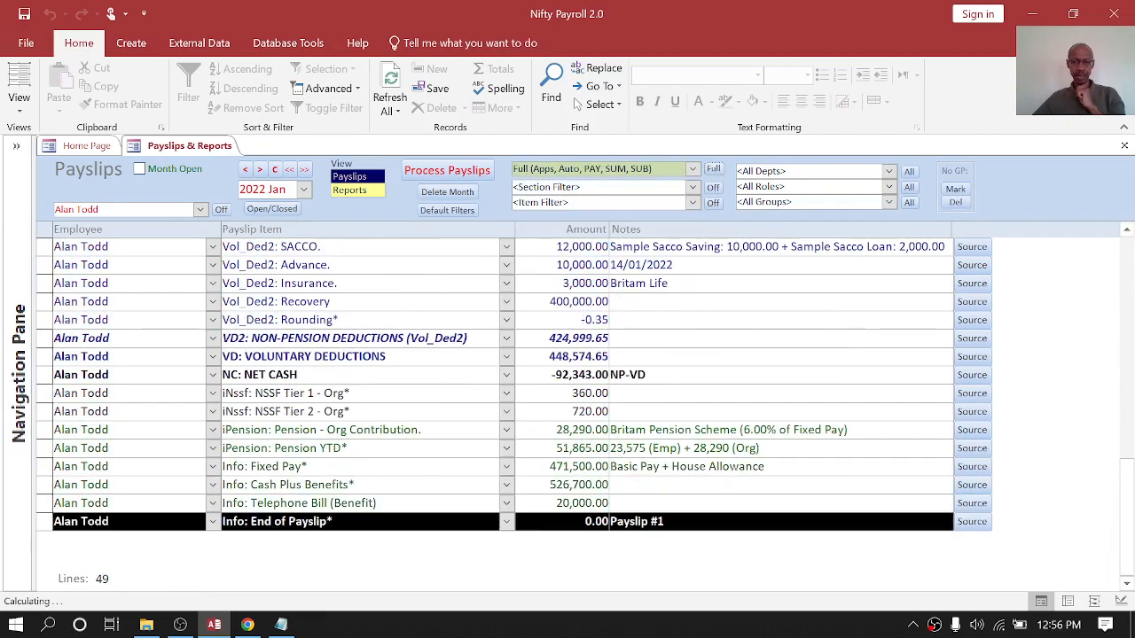
{"action": "scroll", "coordinate": [514, 399], "scroll_direction": "up", "scroll_amount": 6}
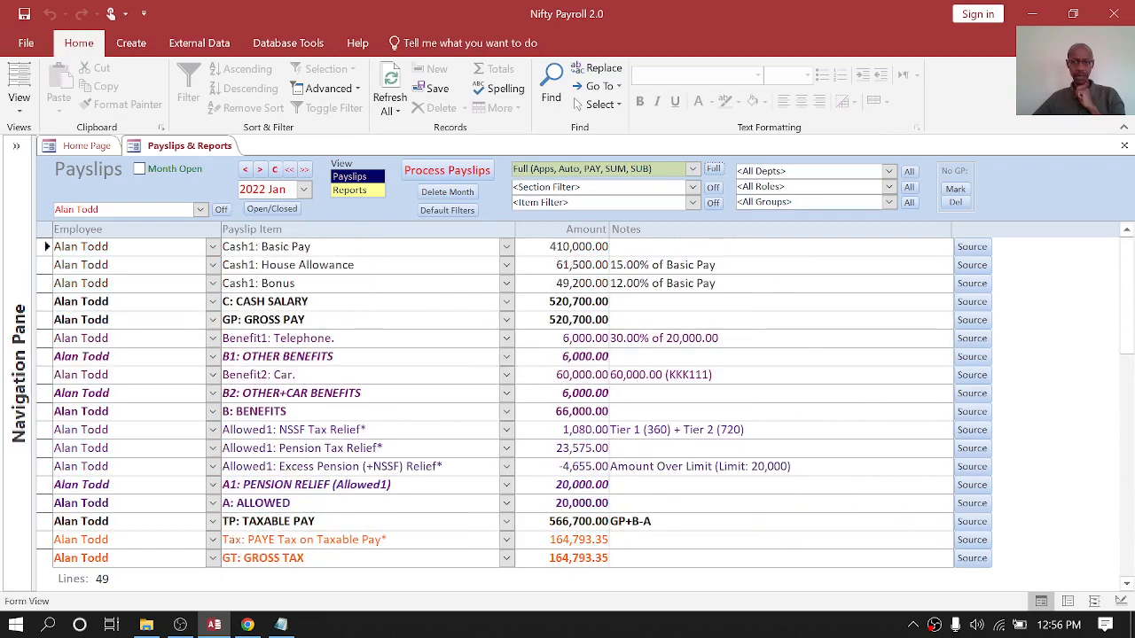
Step: Limit the displayed payslip lines to Apps Only, and after that to Auto Only
{"action": "left_click", "coordinate": [691, 169]}
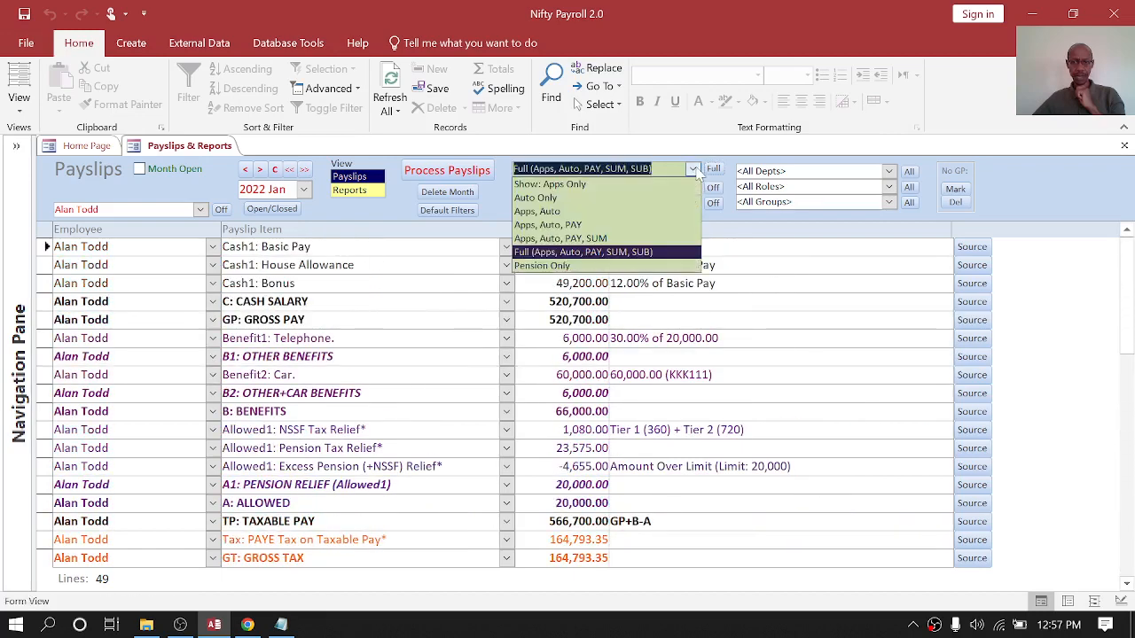
{"action": "left_click", "coordinate": [624, 182]}
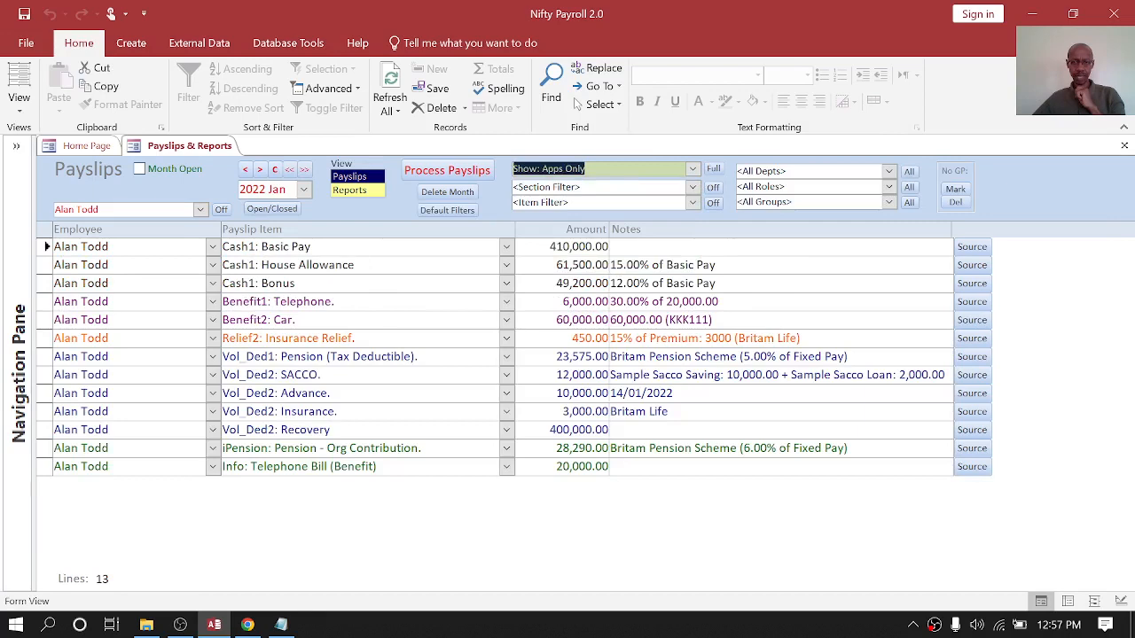
{"action": "left_click", "coordinate": [693, 168]}
{"action": "left_click", "coordinate": [570, 196]}
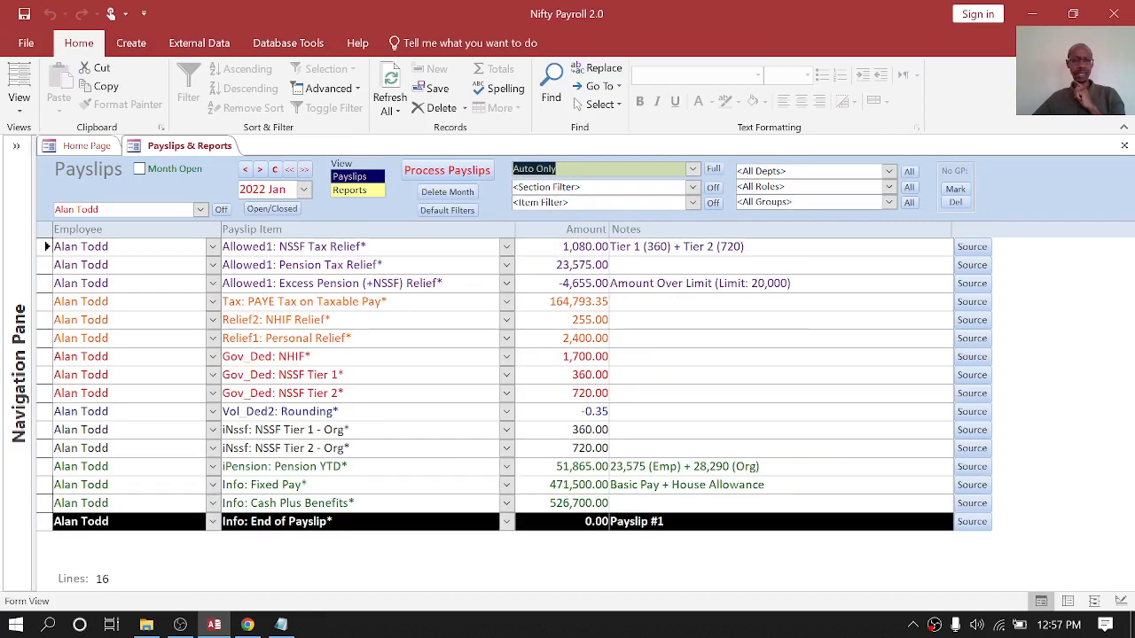
Step: Examine the automatic lines, including the NSSF Tax Relief asterisk and the NHIF, PAYE and Rounding amounts
{"action": "left_click", "coordinate": [374, 248]}
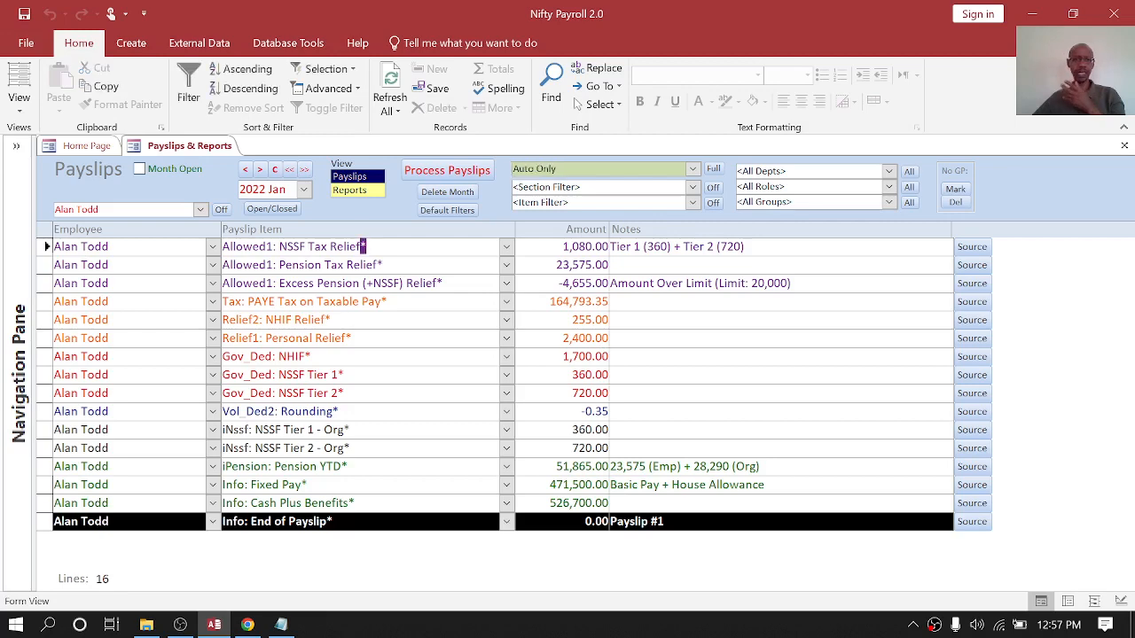
{"action": "left_click_drag", "start_coordinate": [563, 357], "coordinate": [609, 357]}
{"action": "left_click_drag", "start_coordinate": [550, 302], "coordinate": [609, 302]}
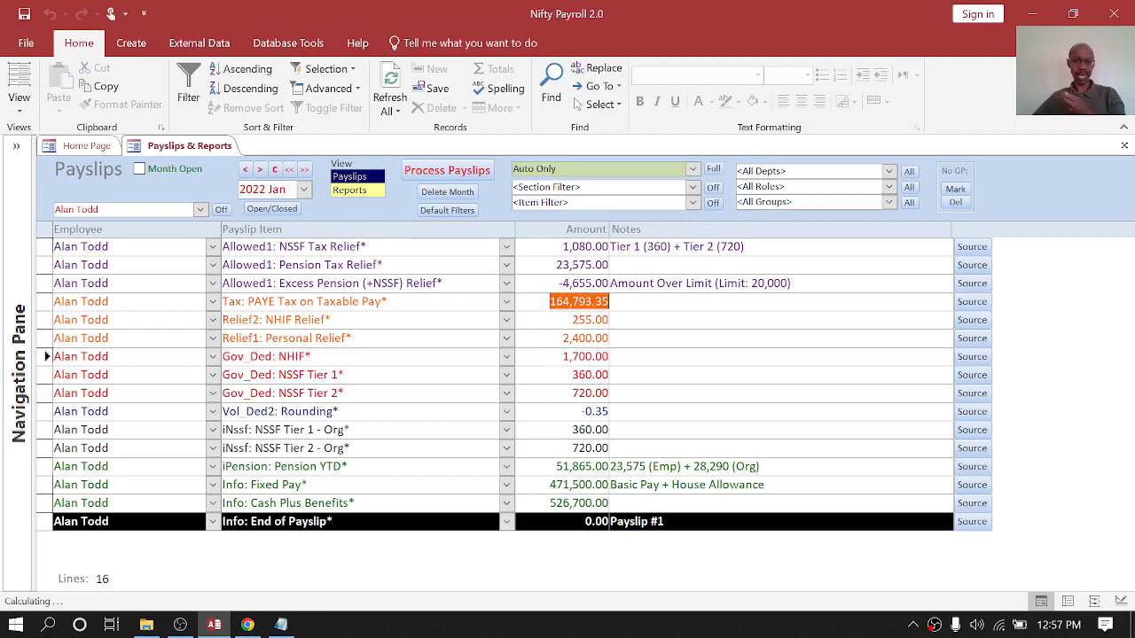
{"action": "left_click", "coordinate": [581, 412]}
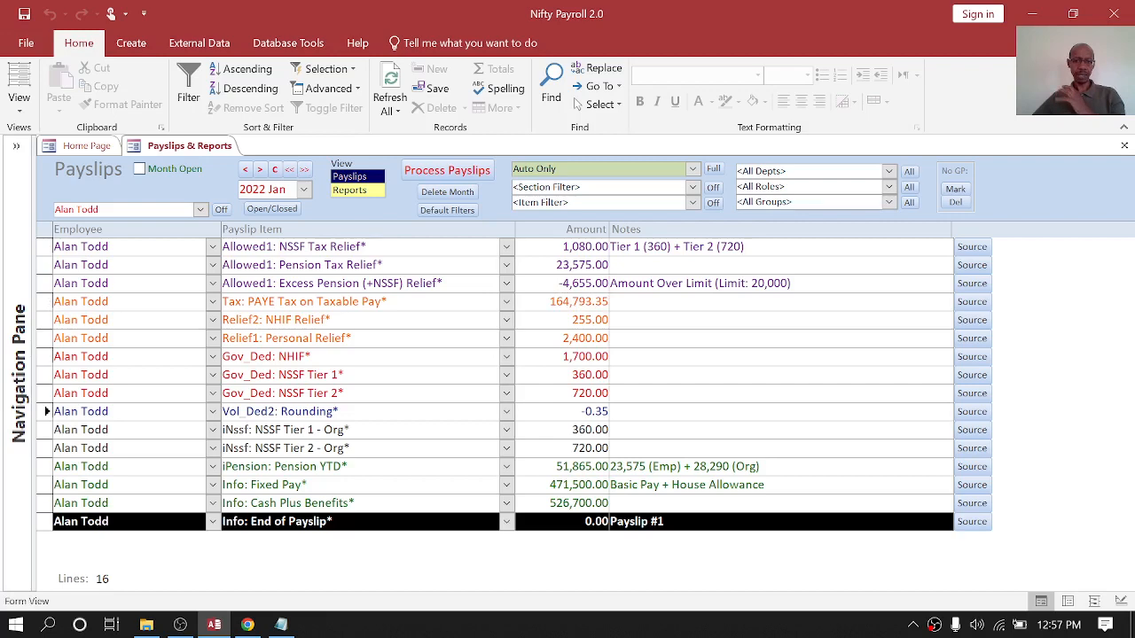
Step: Display the Apps, Auto lines together on the employee's payslip and select the Benefit2: Car item
{"action": "left_click", "coordinate": [692, 169]}
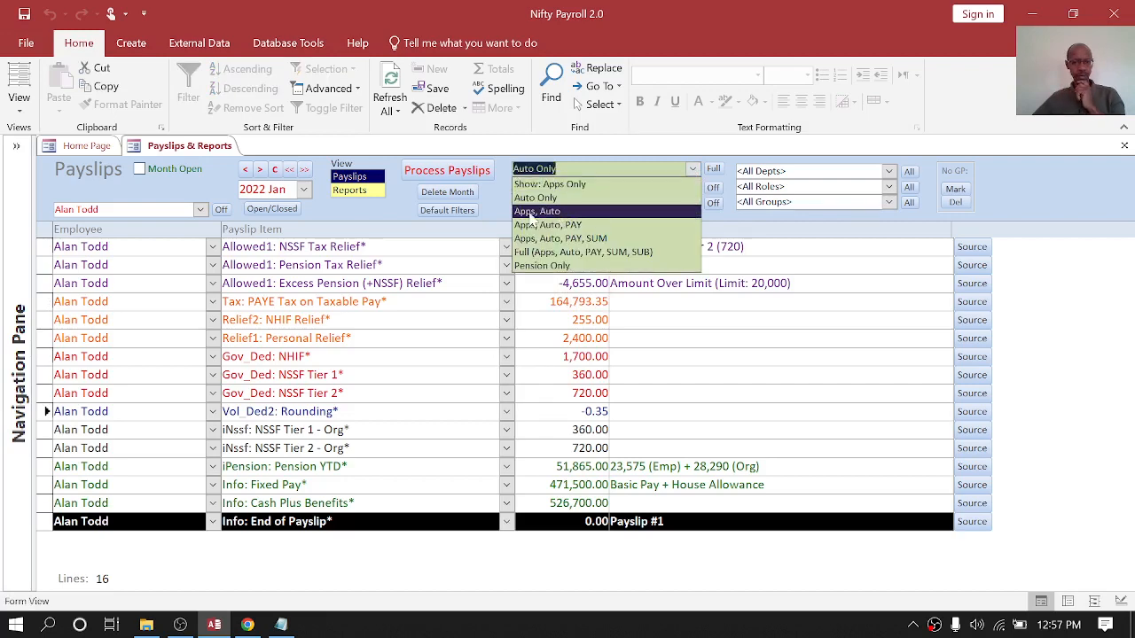
{"action": "left_click", "coordinate": [559, 212]}
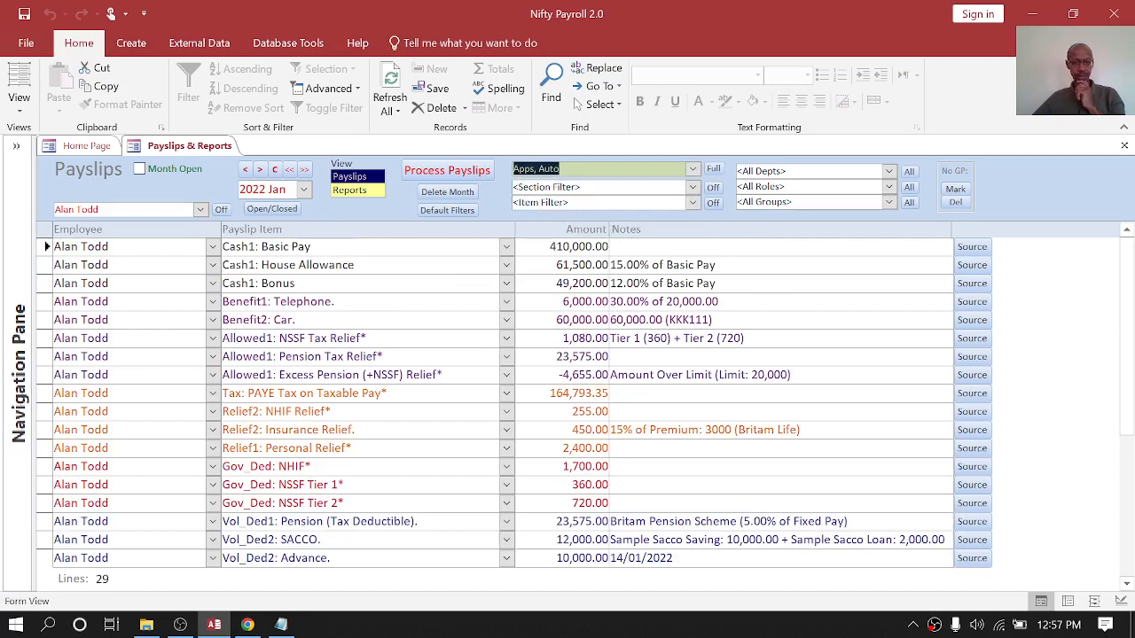
{"action": "left_click", "coordinate": [692, 169]}
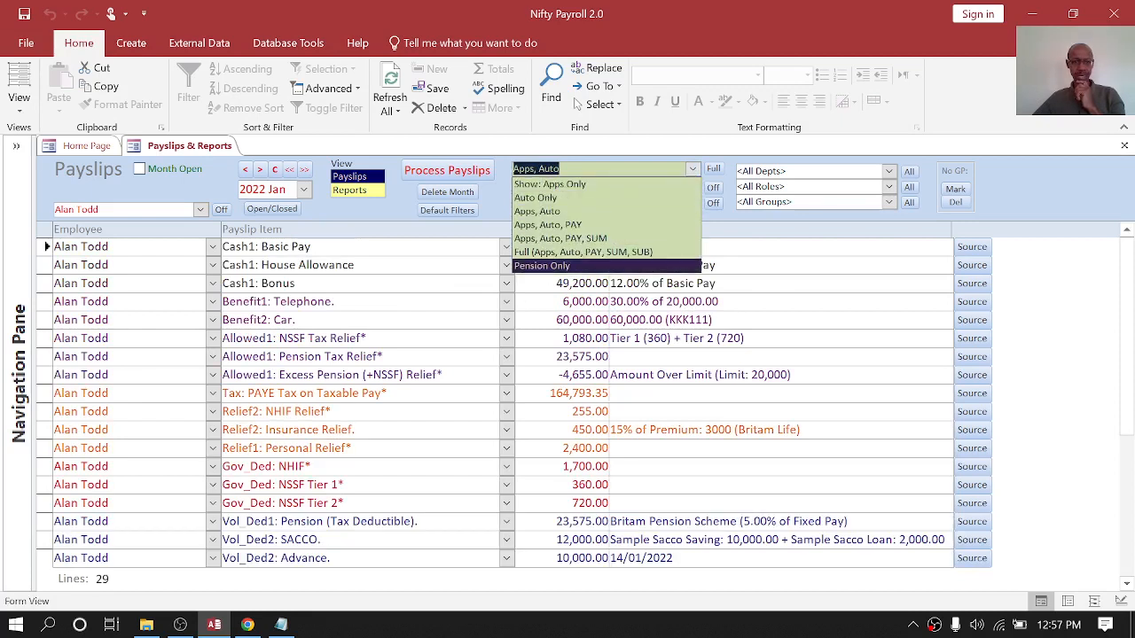
{"action": "left_click", "coordinate": [296, 320]}
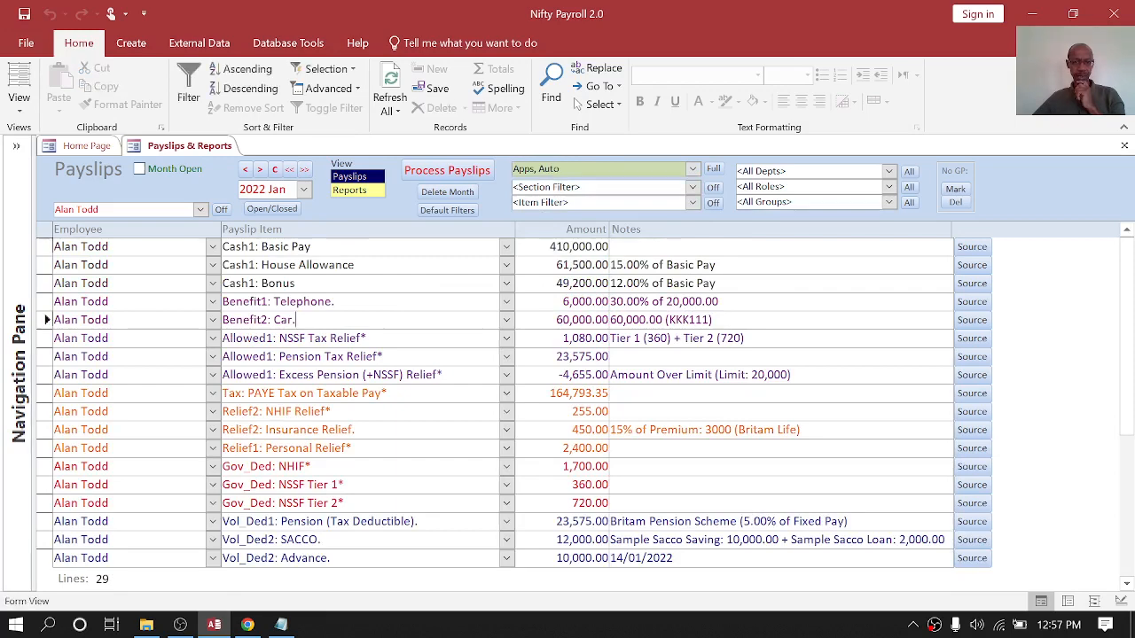
Step: Switch the employee's payslip back to the full display with Apps, Auto, PAY, SUM and SUB lines
{"action": "left_click", "coordinate": [692, 187]}
{"action": "left_click", "coordinate": [693, 169]}
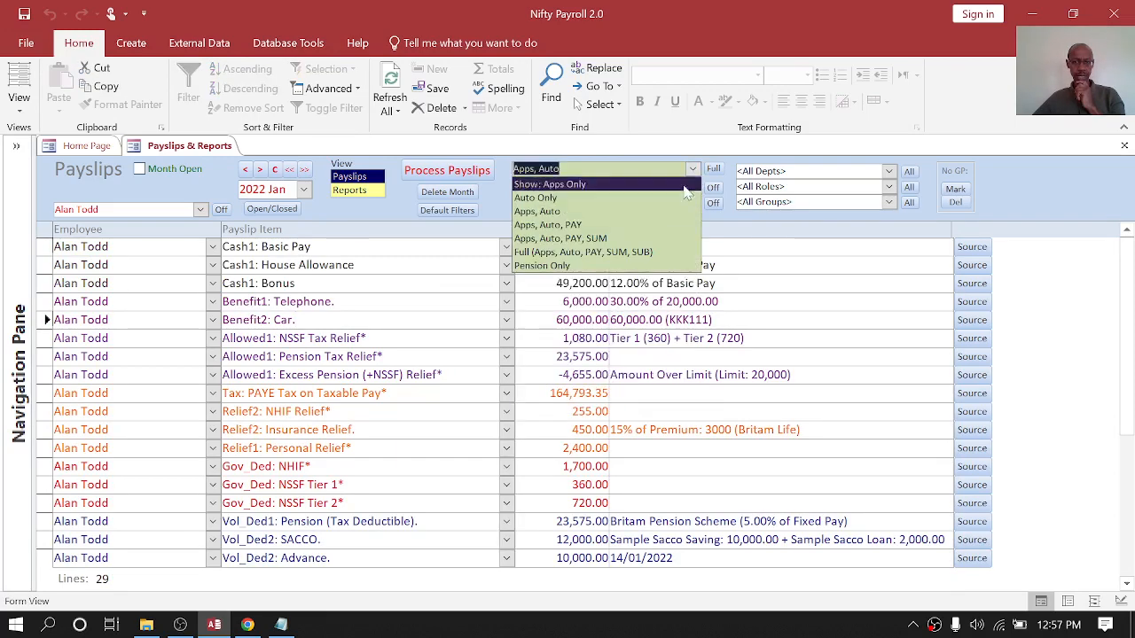
{"action": "left_click", "coordinate": [592, 253]}
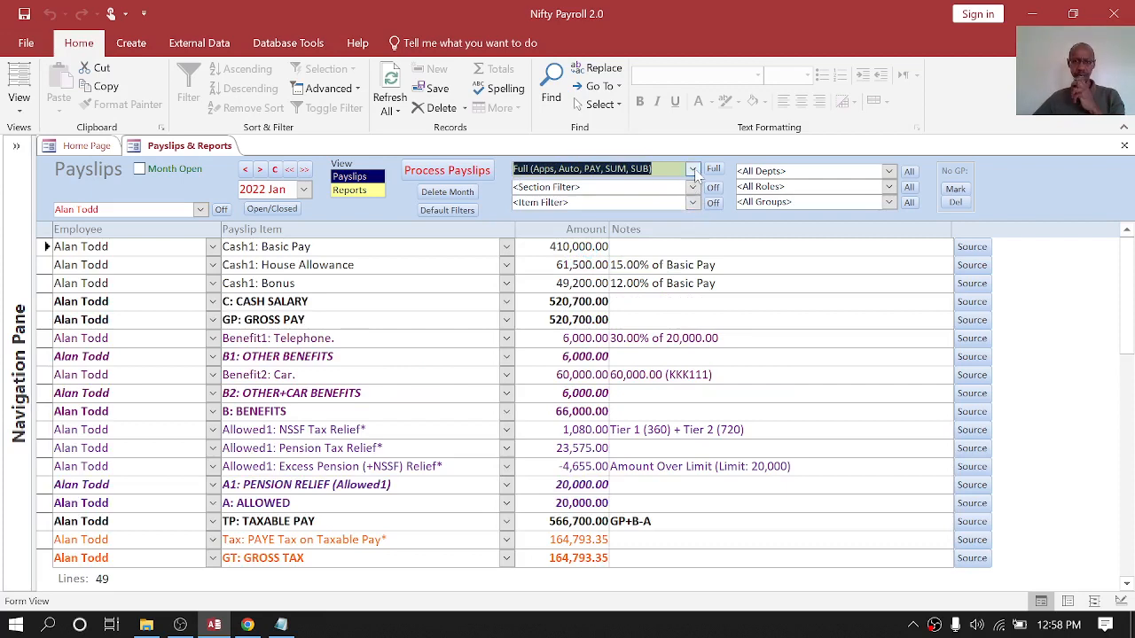
{"action": "left_click", "coordinate": [692, 168]}
{"action": "left_click", "coordinate": [642, 255]}
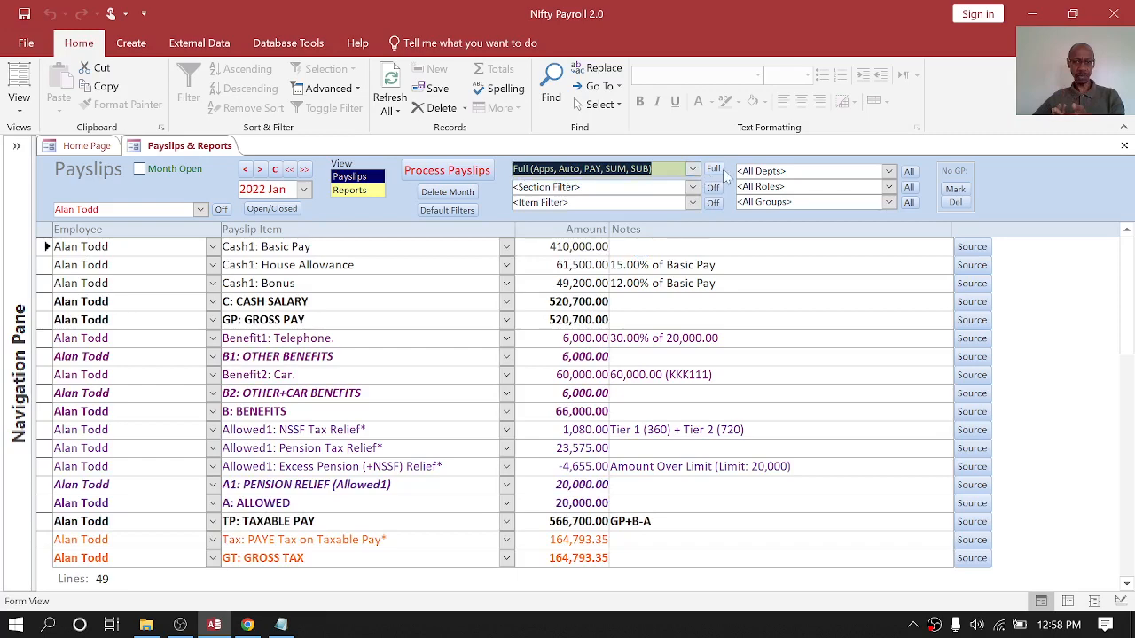
{"action": "left_click", "coordinate": [716, 172]}
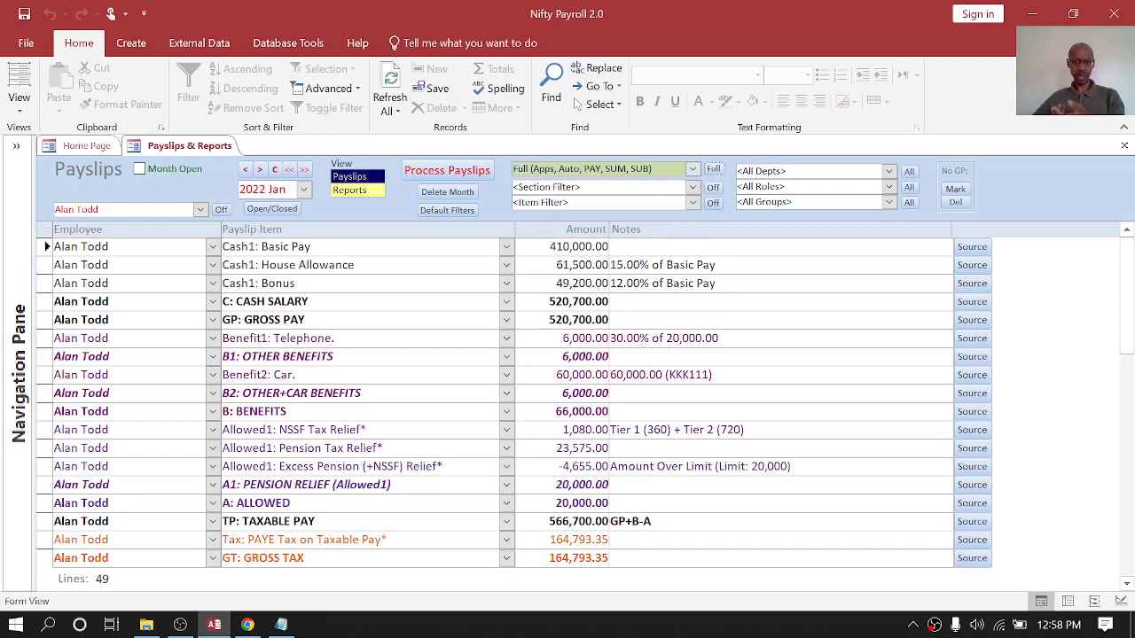
Step: Examine the gross pay, net cash and Recovery amounts and the employer's NSSF Tier 1 and Tier 2 lines
{"action": "scroll", "coordinate": [514, 399], "scroll_direction": "down", "scroll_amount": 7}
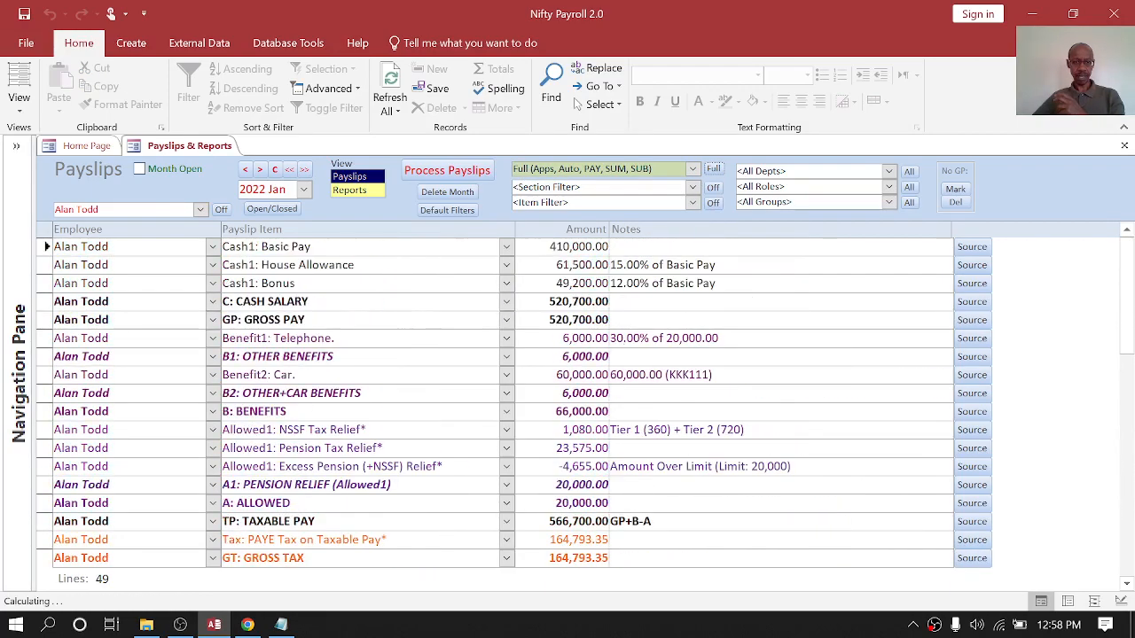
{"action": "left_click", "coordinate": [578, 320]}
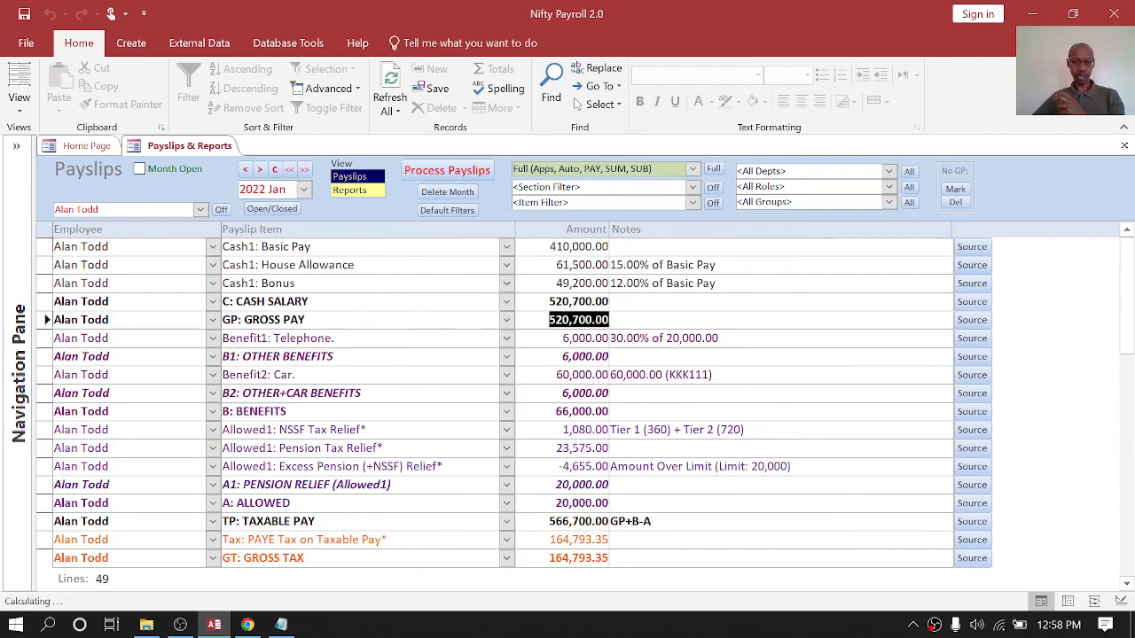
{"action": "scroll", "coordinate": [578, 320], "scroll_direction": "down", "scroll_amount": 10}
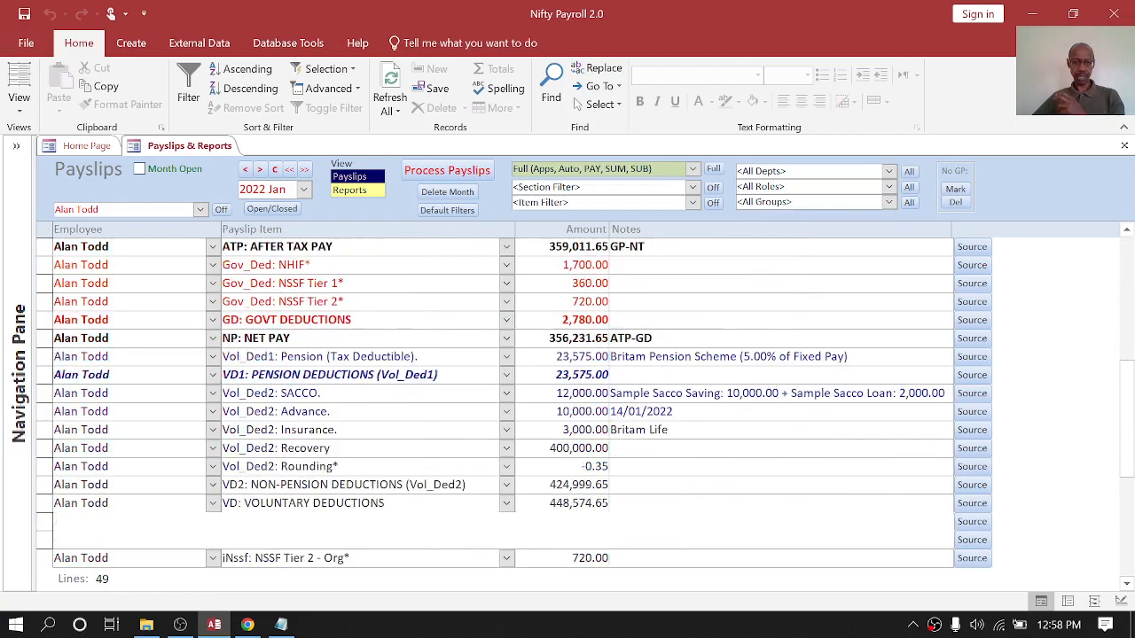
{"action": "scroll", "coordinate": [578, 375], "scroll_direction": "down", "scroll_amount": 1}
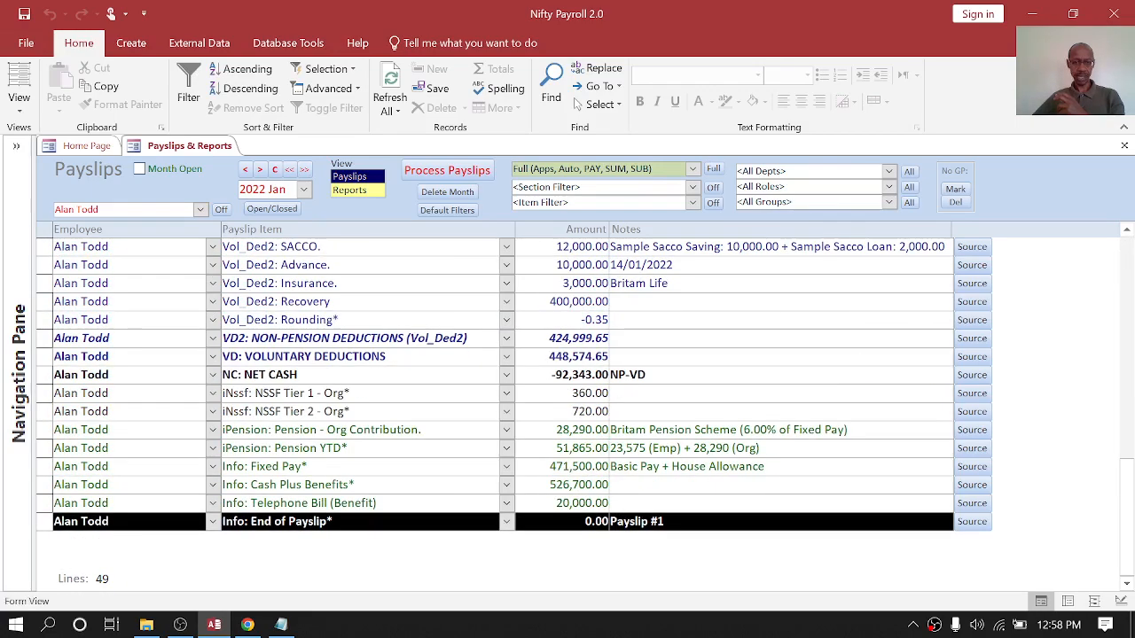
{"action": "left_click_drag", "start_coordinate": [551, 375], "coordinate": [609, 375]}
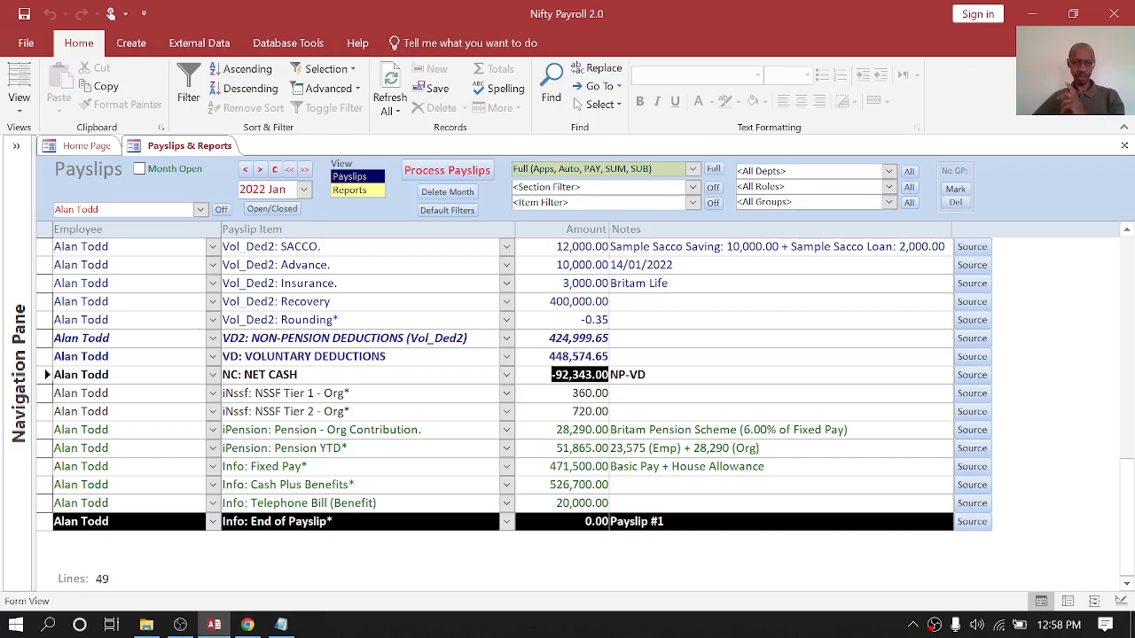
{"action": "left_click", "coordinate": [557, 302]}
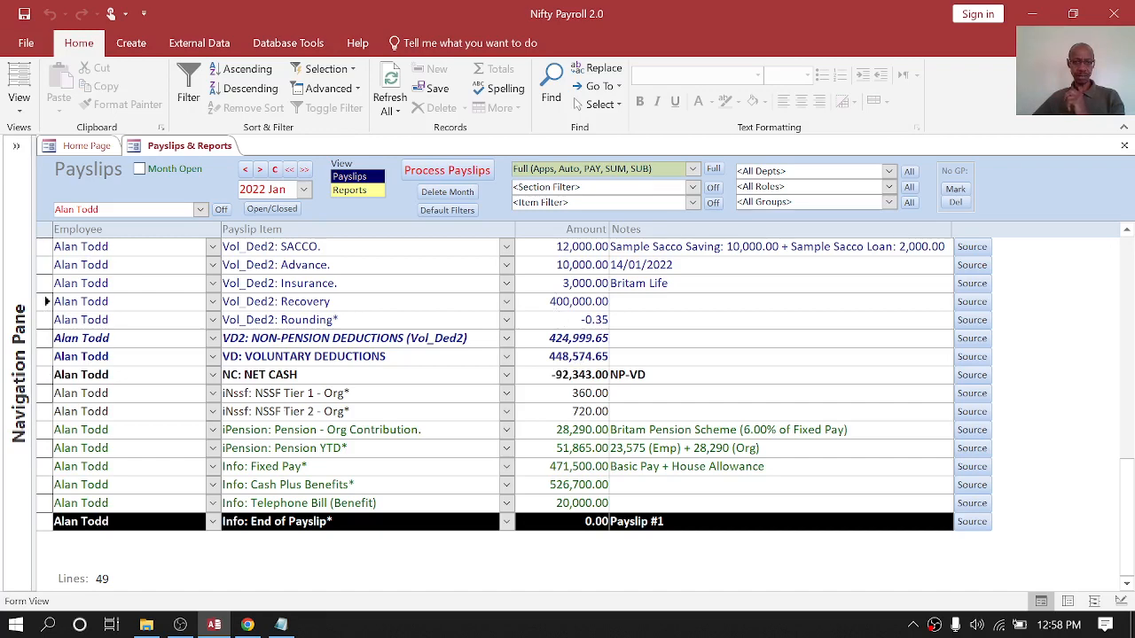
{"action": "double_click", "coordinate": [248, 393]}
{"action": "left_click", "coordinate": [255, 412]}
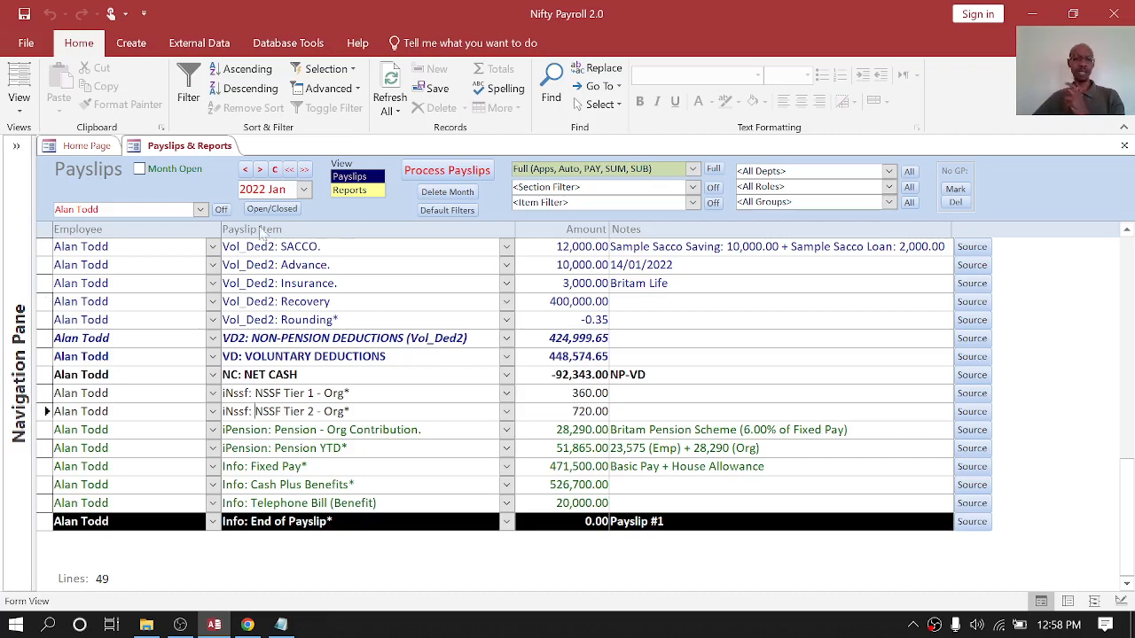
Step: Show the full payslips of two other employees, one after the other
{"action": "left_click", "coordinate": [200, 209]}
{"action": "left_click", "coordinate": [160, 271]}
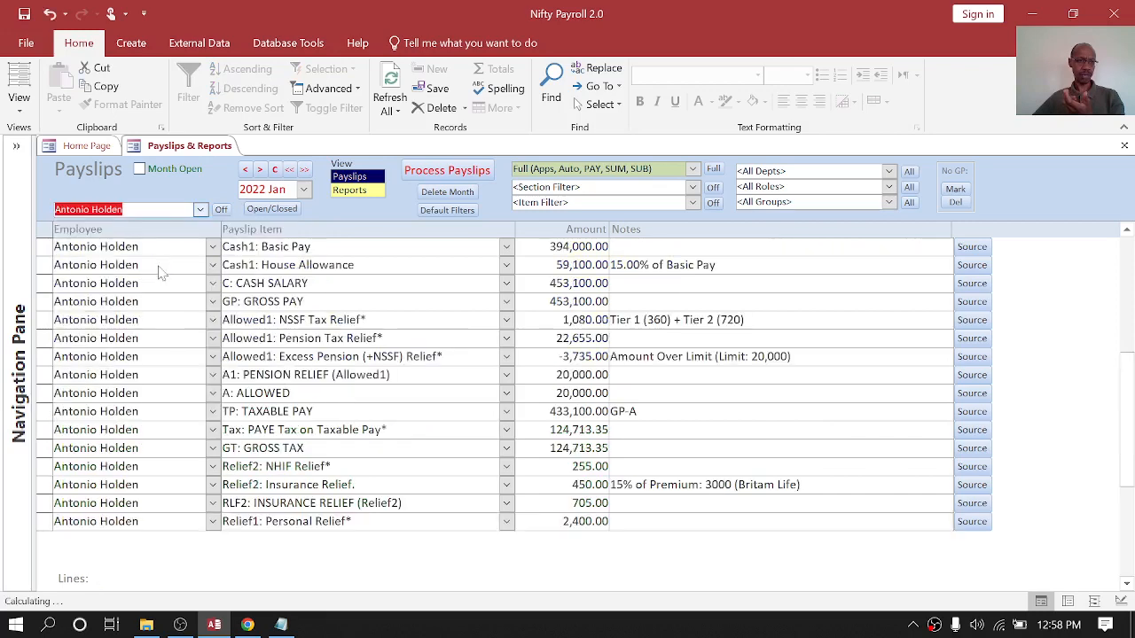
{"action": "left_click", "coordinate": [200, 209]}
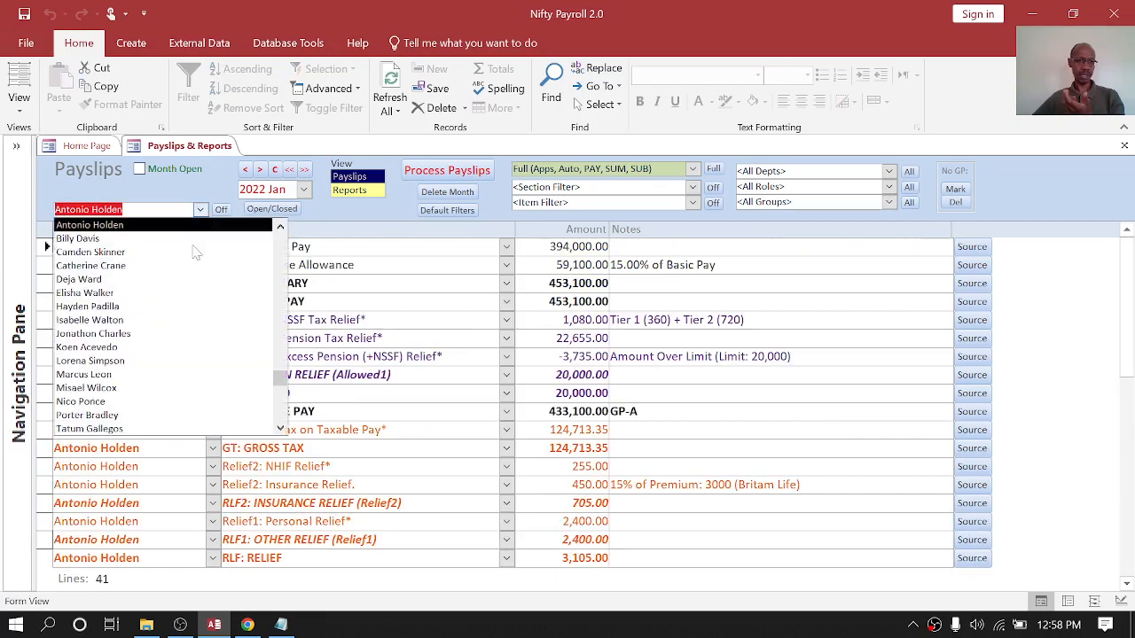
{"action": "left_click", "coordinate": [142, 347]}
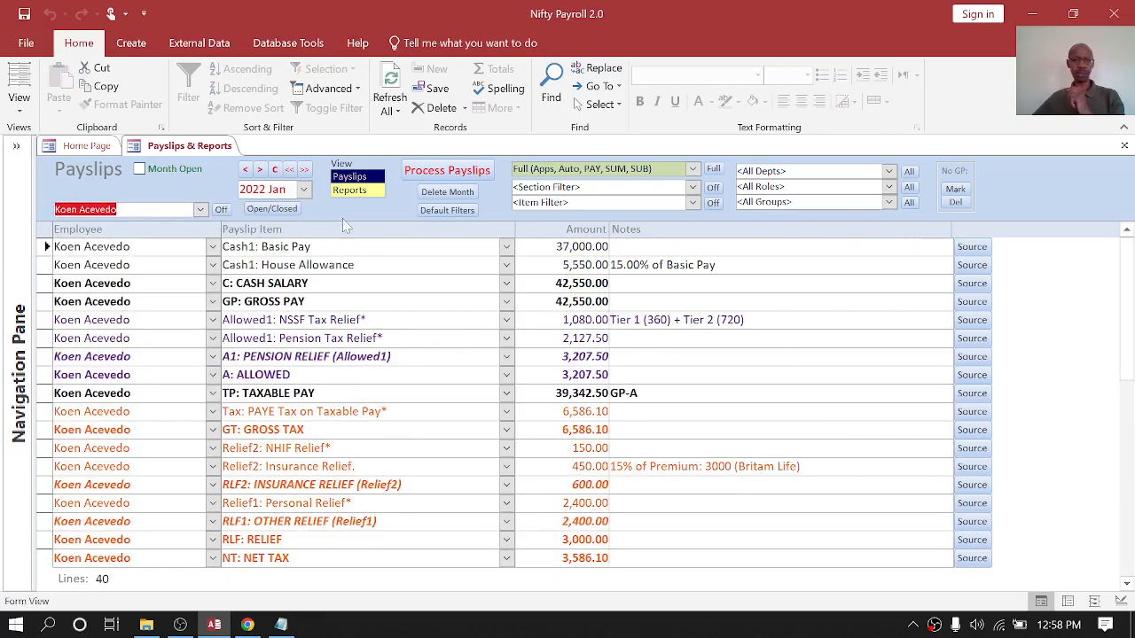
Step: Limit the payslip lines to Apps Only and remove the employee filter to list all employees
{"action": "left_click", "coordinate": [692, 169]}
{"action": "left_click", "coordinate": [636, 184]}
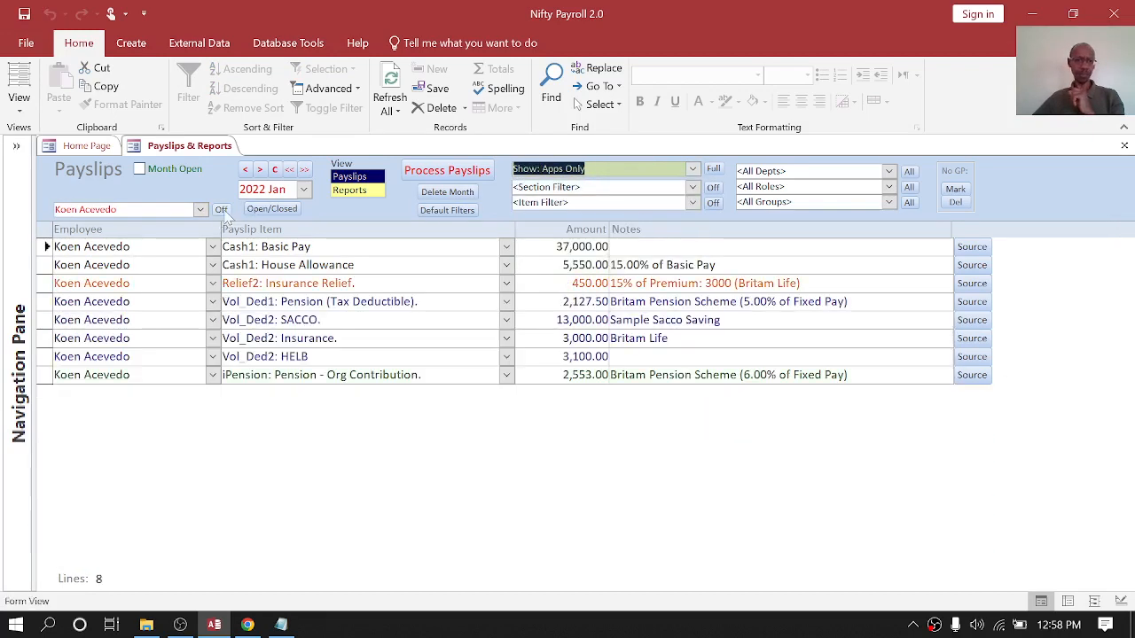
{"action": "left_click", "coordinate": [221, 210]}
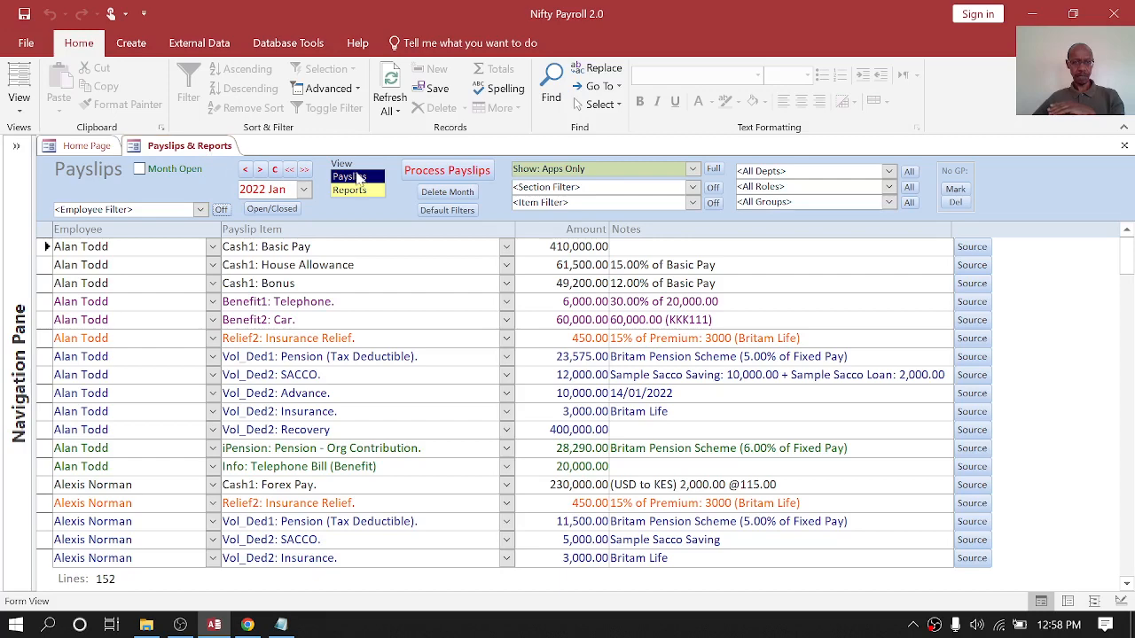
Step: Switch from the payslip lines to the list of available reports for January 2022
{"action": "left_click", "coordinate": [359, 191]}
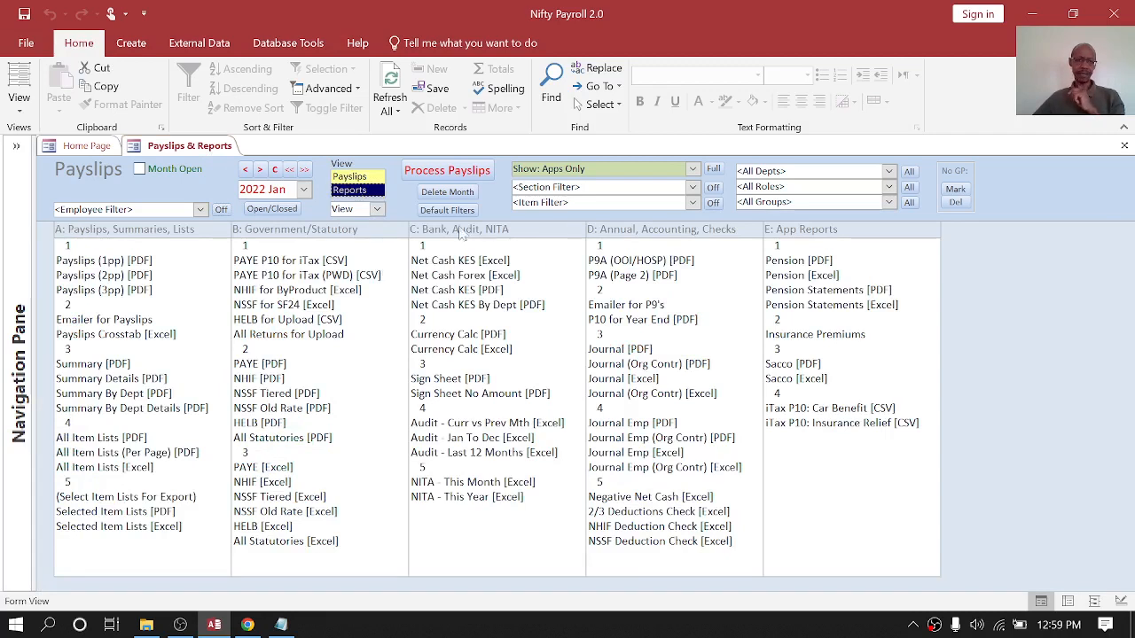
{"action": "left_click", "coordinate": [359, 177]}
{"action": "left_click", "coordinate": [358, 190]}
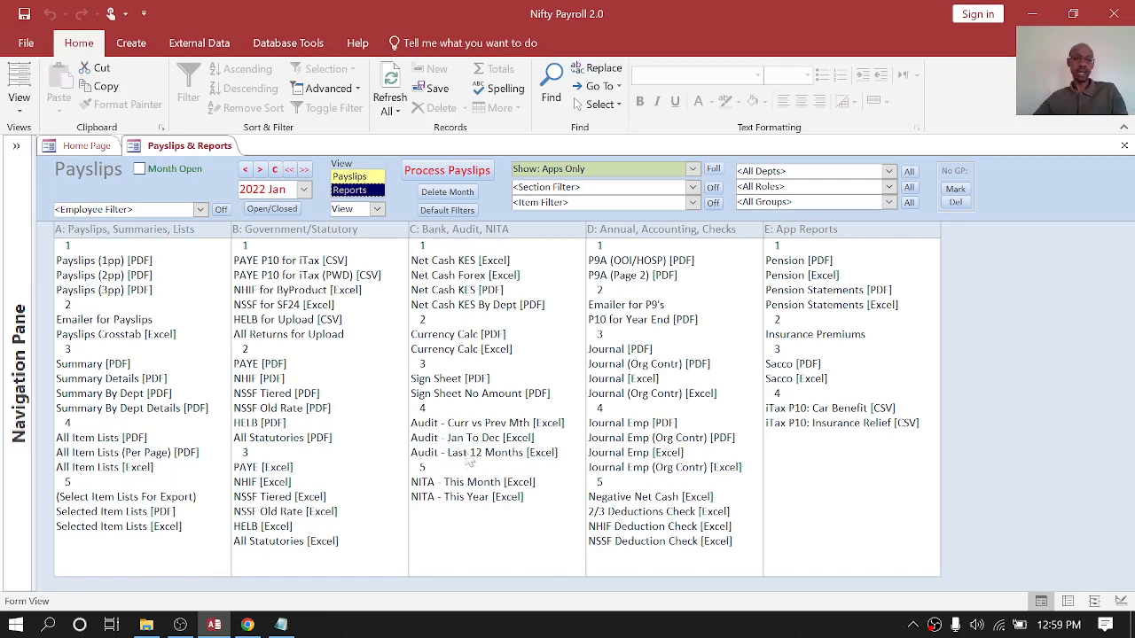
Step: Point out the NITA - This Month, P9A (OOI/HOSP), Journal Emp and Pension Statements reports
{"action": "left_click", "coordinate": [458, 489]}
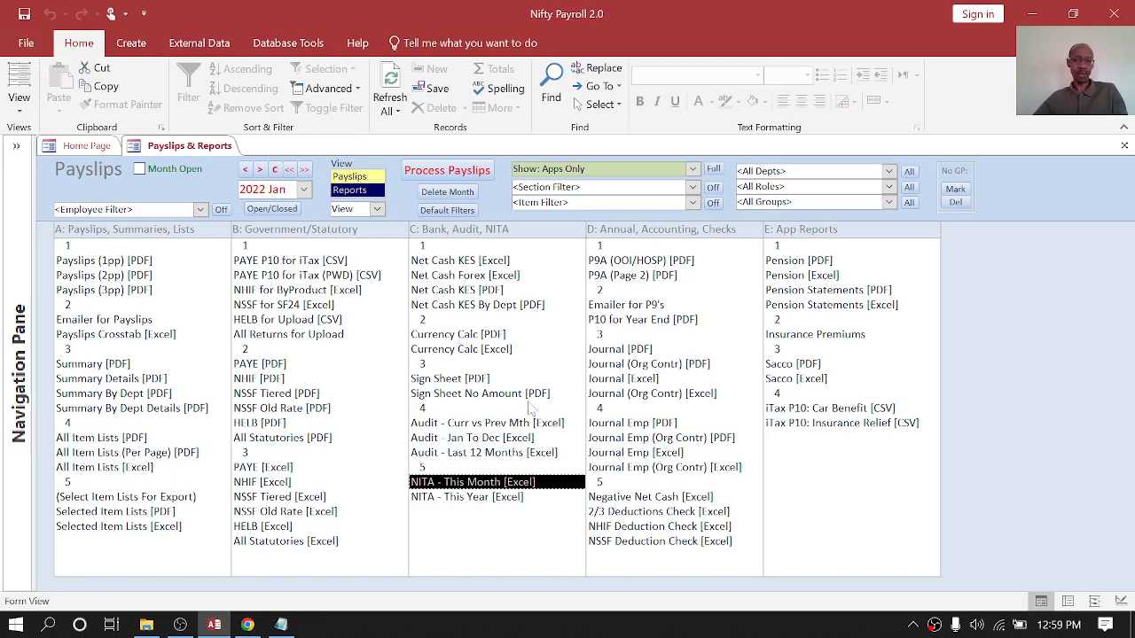
{"action": "left_click", "coordinate": [636, 265]}
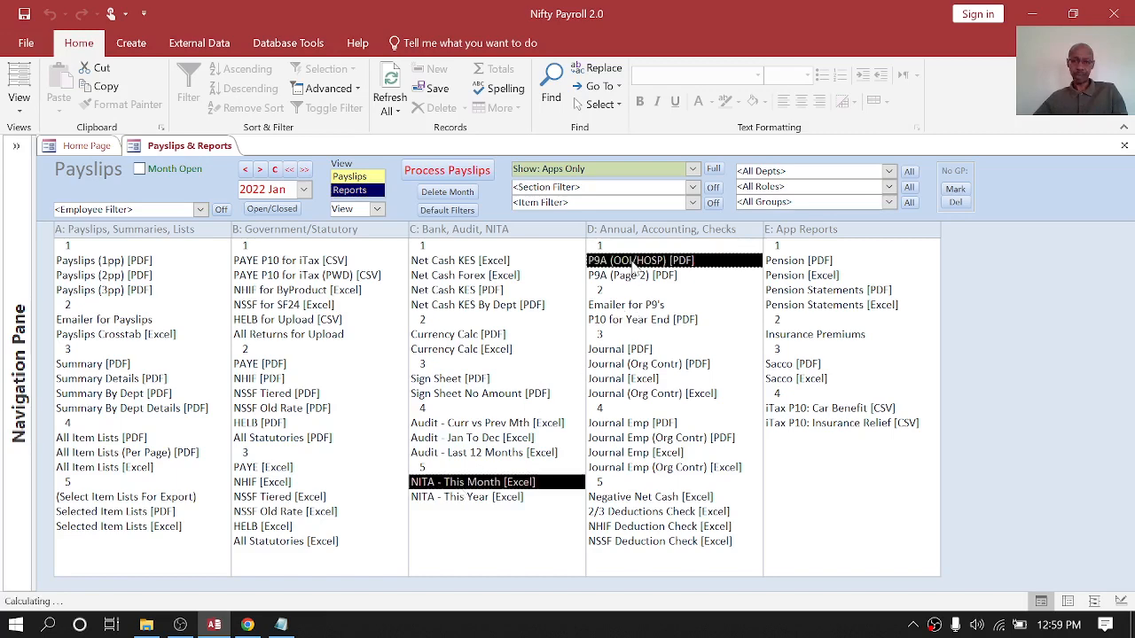
{"action": "left_click", "coordinate": [622, 425]}
{"action": "left_click", "coordinate": [810, 291]}
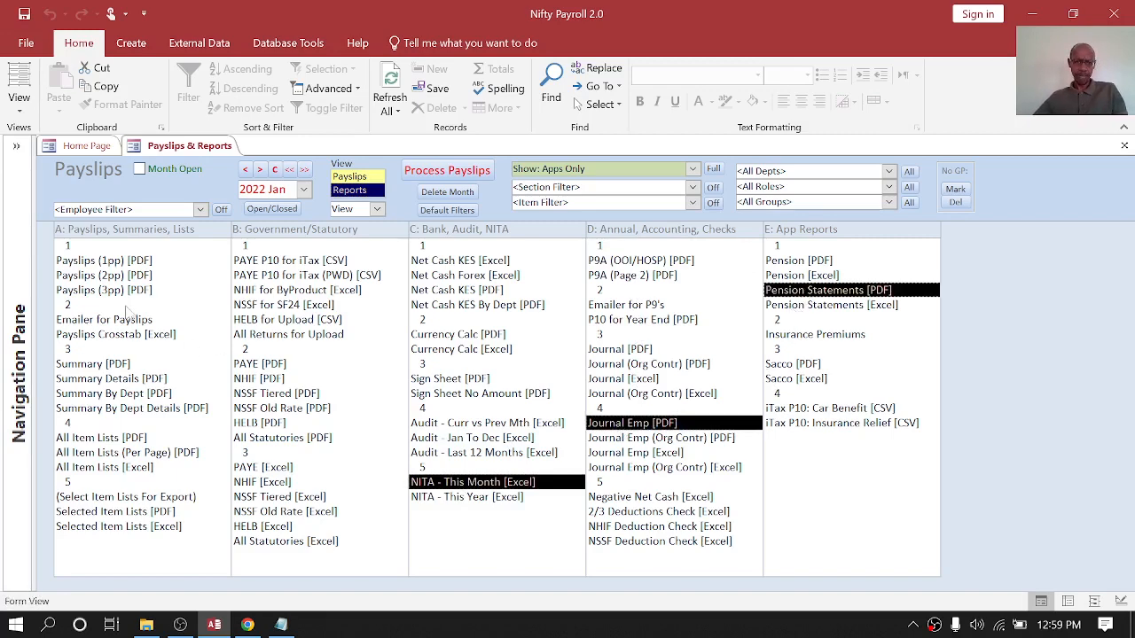
Step: Go through the payslip and summary reports, including the Payslips PDFs, Summary, Emailer for Payslips, Payslips Crosstab and All Item Lists
{"action": "left_click", "coordinate": [118, 263]}
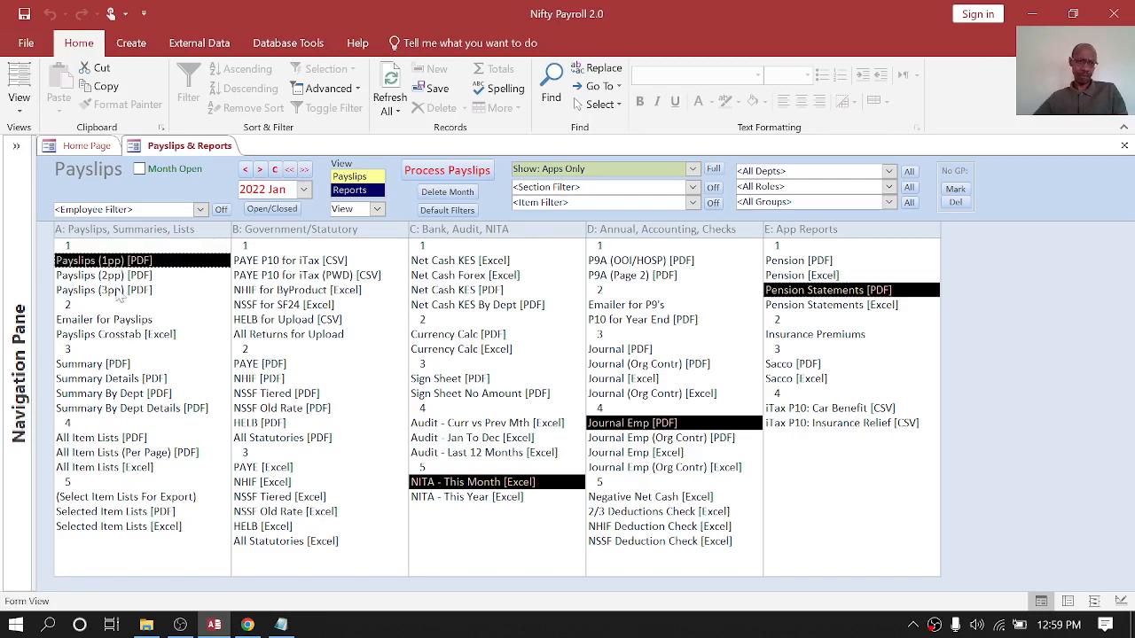
{"action": "key", "text": "Down"}
{"action": "key", "text": "Down"}
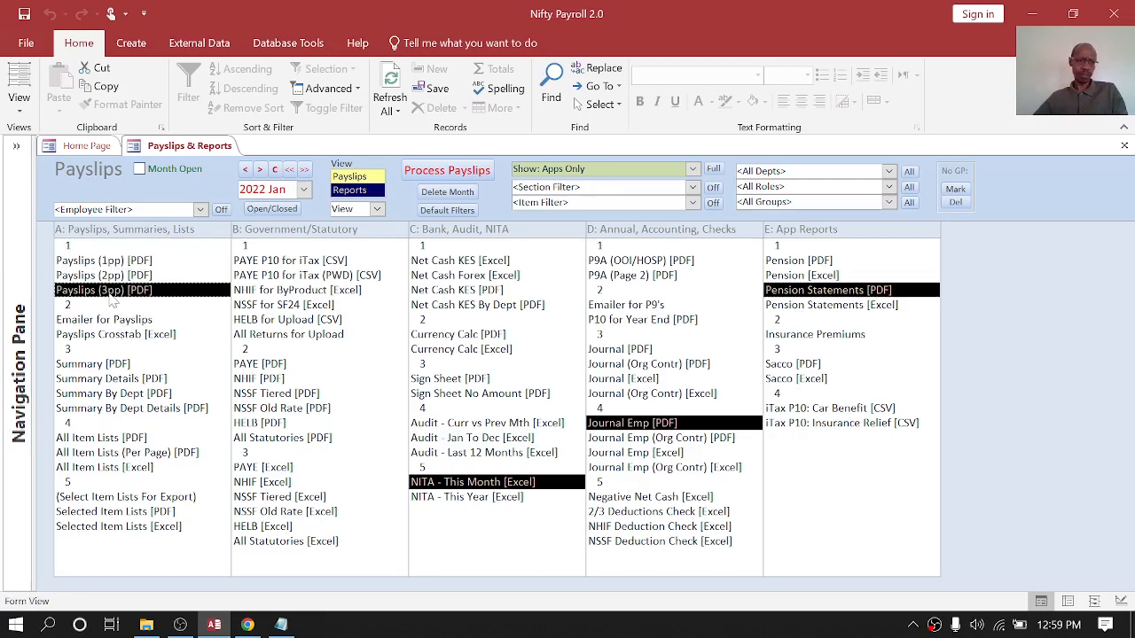
{"action": "left_click", "coordinate": [100, 365]}
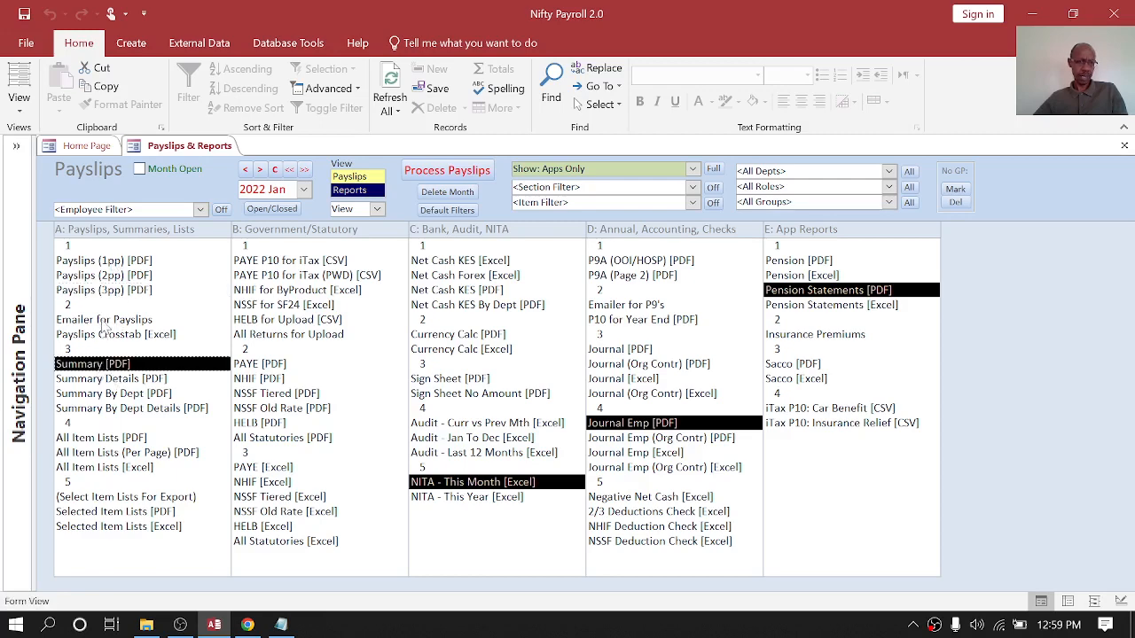
{"action": "left_click", "coordinate": [103, 325]}
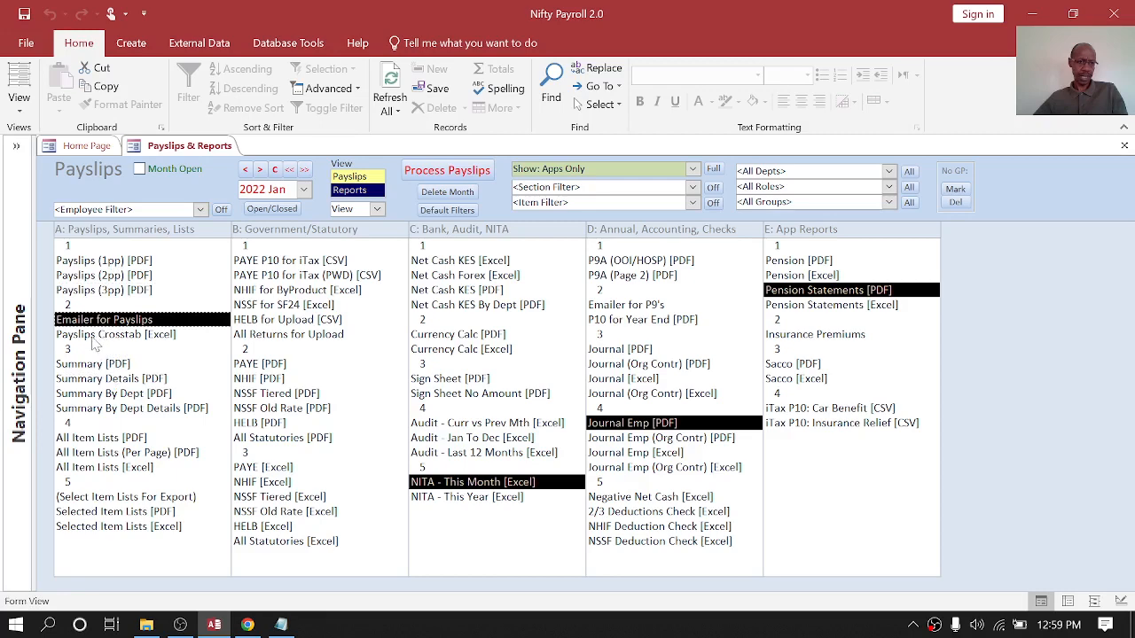
{"action": "left_click", "coordinate": [88, 337]}
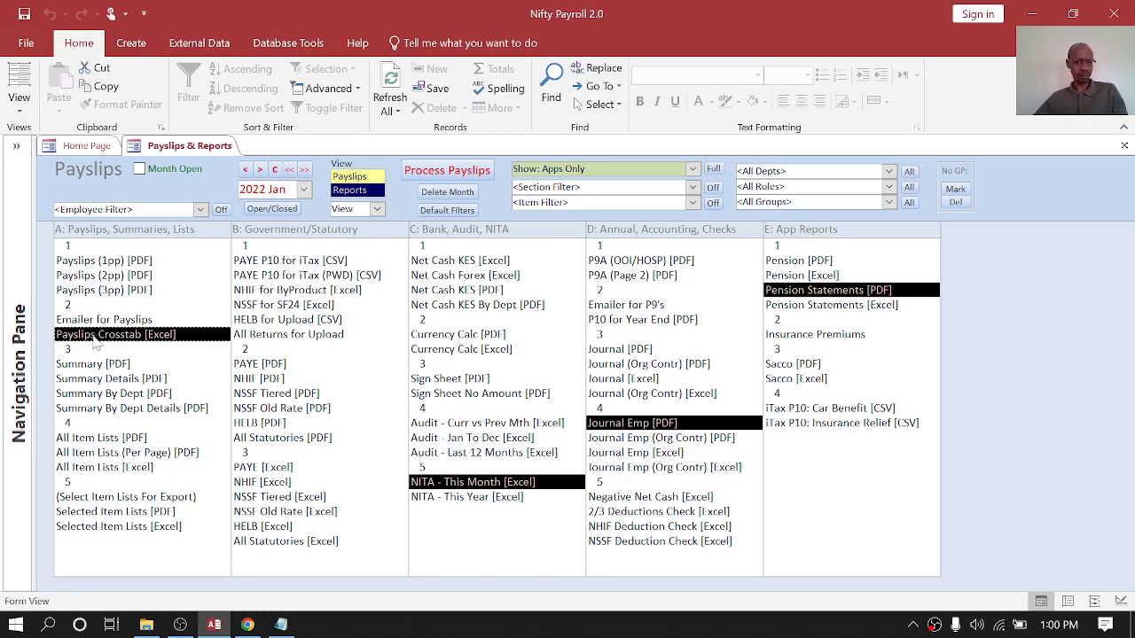
{"action": "left_click", "coordinate": [96, 440]}
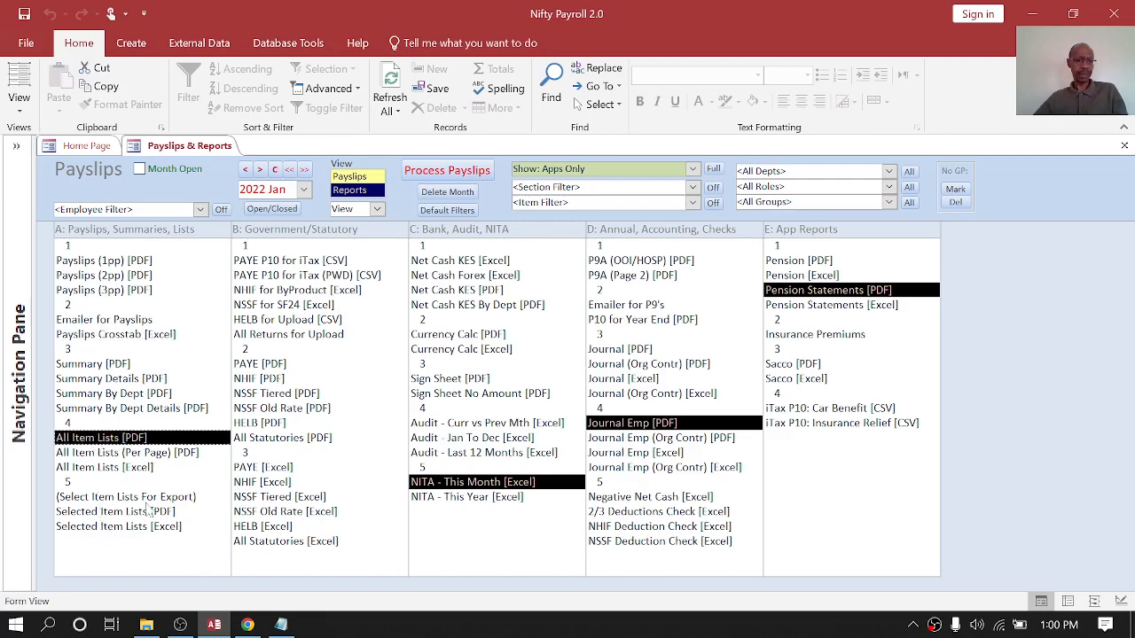
Step: Go through the government and statutory reports, covering the iTax, NHIF, NSSF and HELB upload files and their PDF versions
{"action": "left_click", "coordinate": [262, 261]}
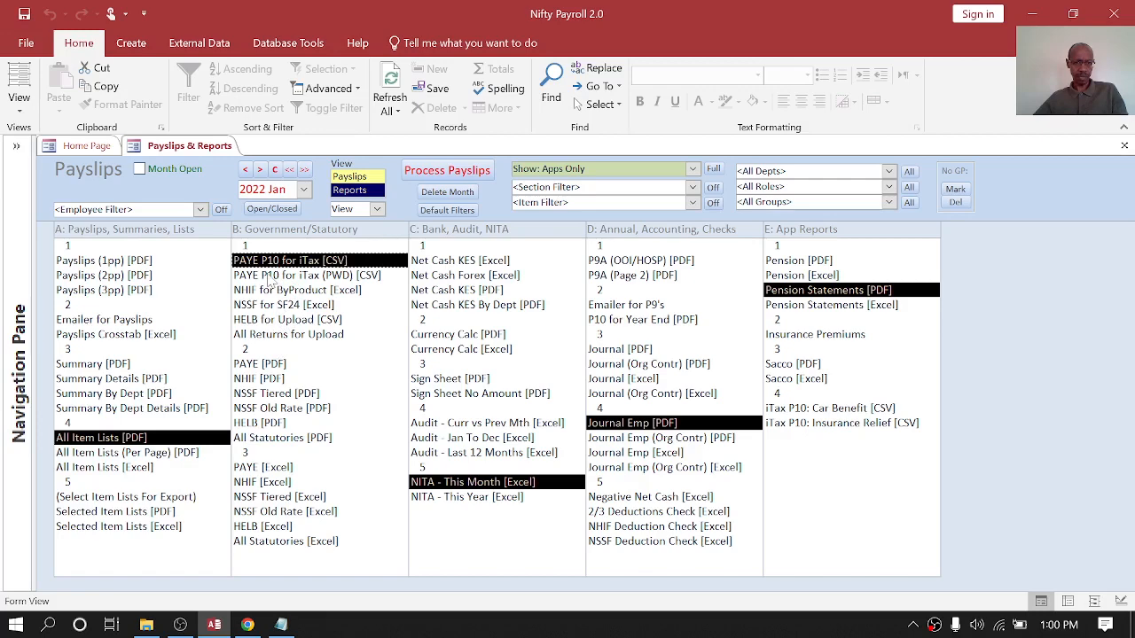
{"action": "left_click", "coordinate": [268, 277]}
{"action": "left_click", "coordinate": [269, 290]}
{"action": "left_click", "coordinate": [268, 305]}
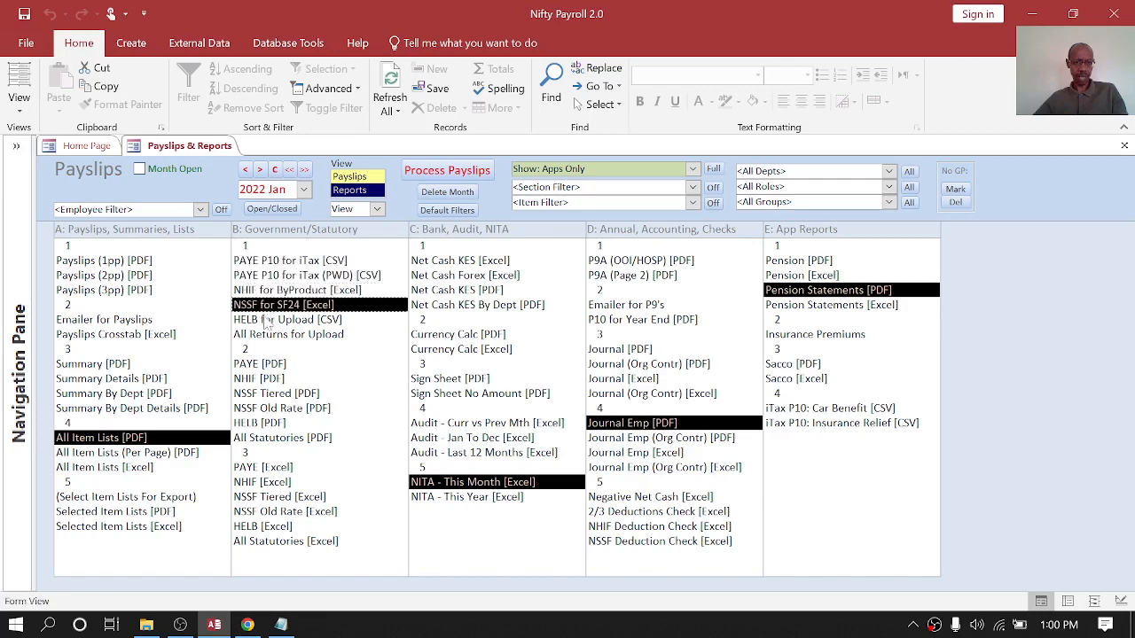
{"action": "left_click", "coordinate": [268, 320]}
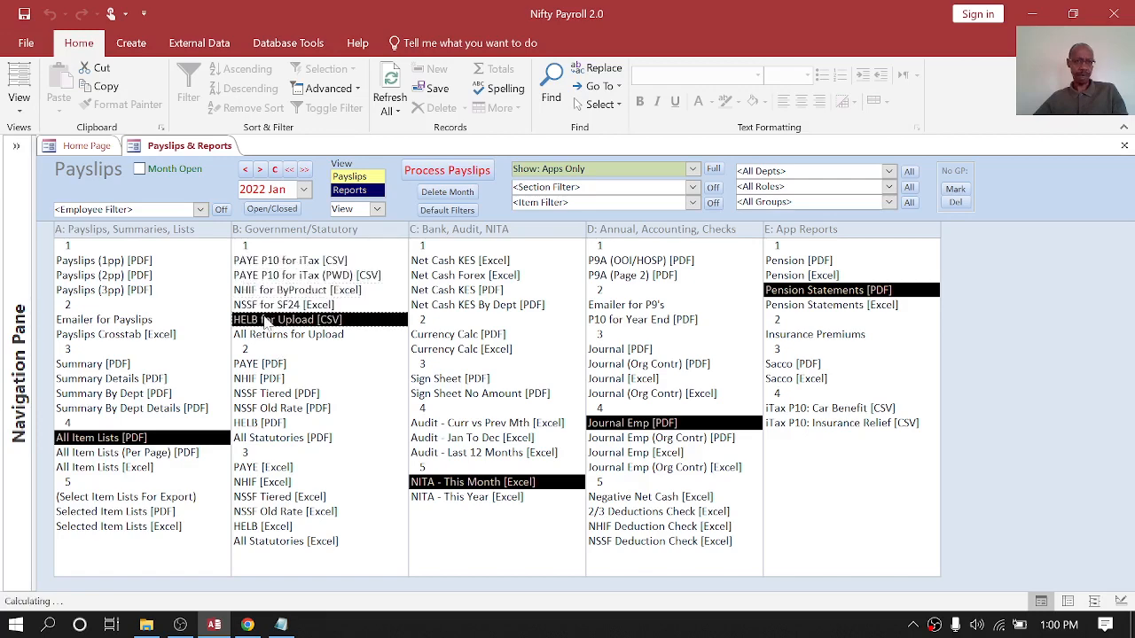
{"action": "left_click", "coordinate": [261, 364]}
{"action": "left_click", "coordinate": [257, 380]}
{"action": "left_click", "coordinate": [256, 393]}
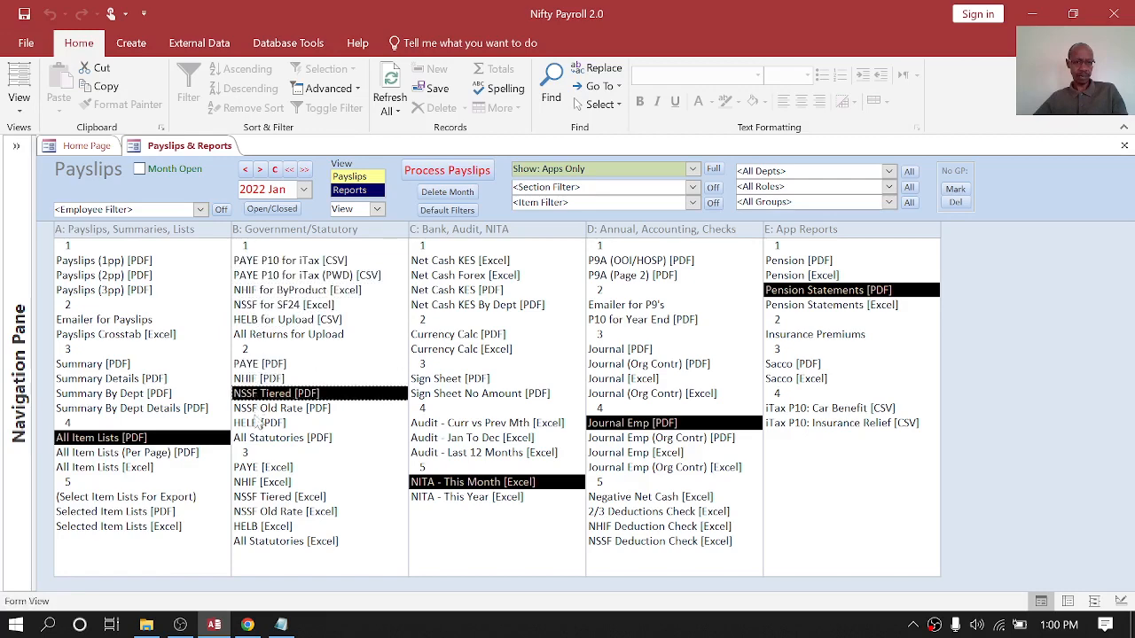
{"action": "left_click", "coordinate": [257, 424]}
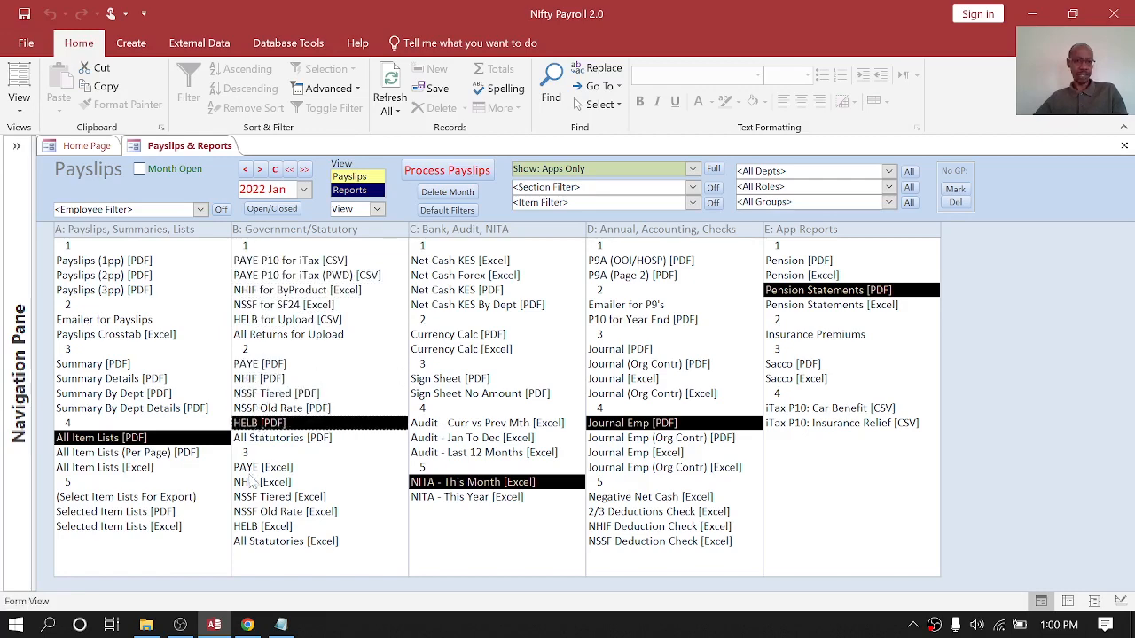
{"action": "left_click", "coordinate": [269, 367]}
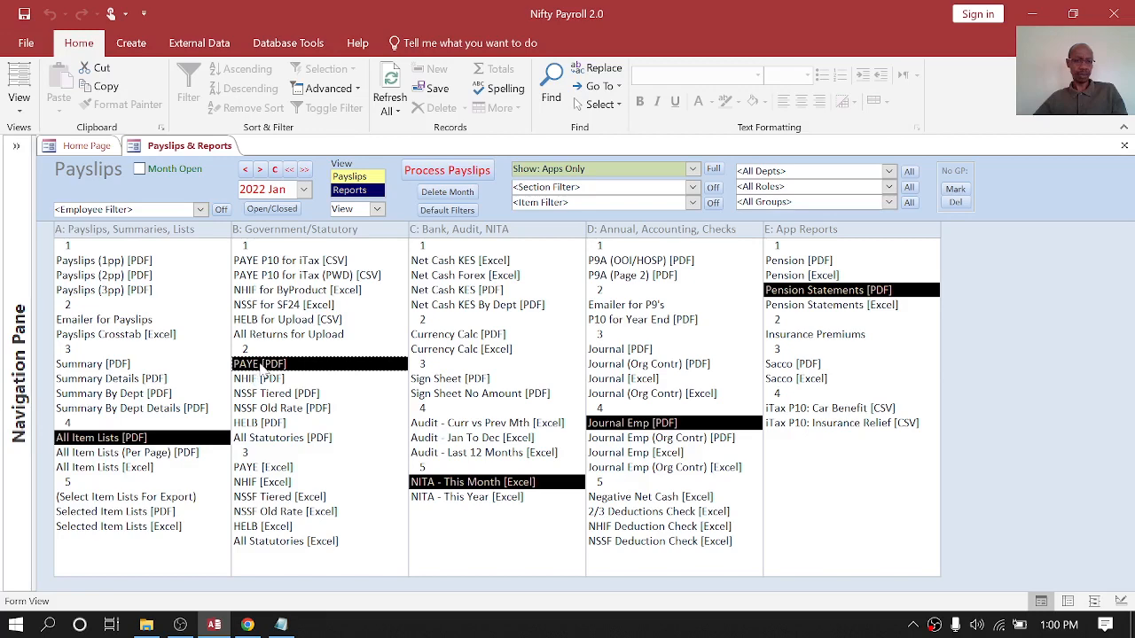
Step: Open the PAYE P10 for iTax [CSV] report and look over its employee pay columns
{"action": "double_click", "coordinate": [277, 261]}
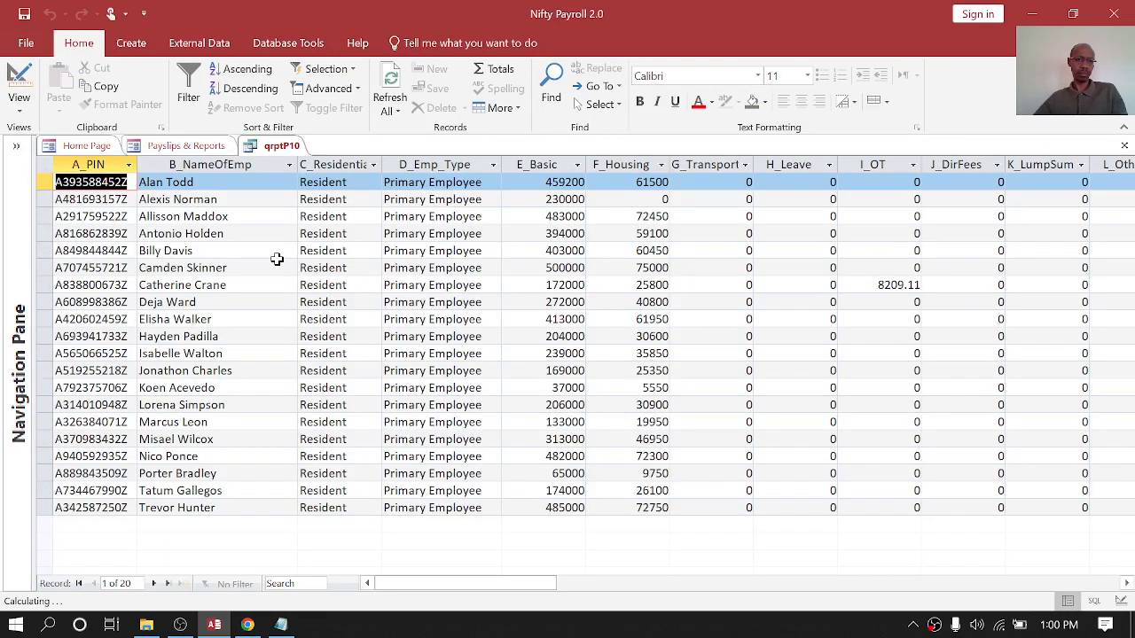
{"action": "mouse_move", "coordinate": [407, 584]}
{"action": "left_mouse_down"}
{"action": "mouse_move", "coordinate": [674, 589]}
{"action": "mouse_move", "coordinate": [788, 611]}
{"action": "mouse_move", "coordinate": [873, 603]}
{"action": "mouse_move", "coordinate": [410, 603]}
{"action": "left_mouse_up"}
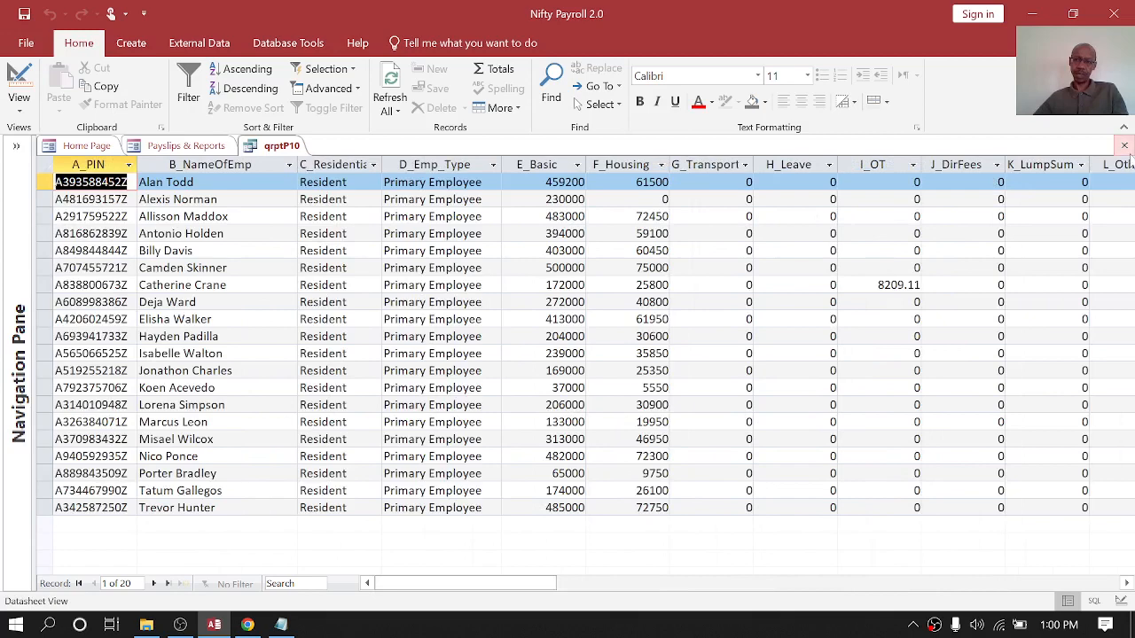
Step: Close the P10 report and view the January 2022 PAYE report in its PDF and Excel versions, closing each one
{"action": "left_click", "coordinate": [1123, 145]}
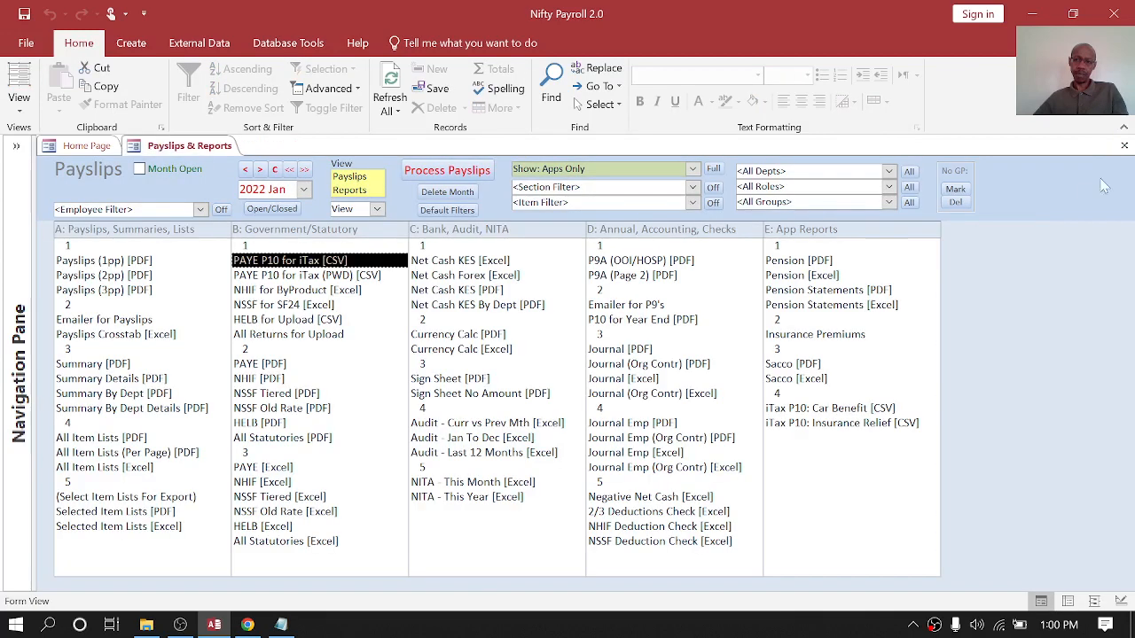
{"action": "double_click", "coordinate": [285, 366]}
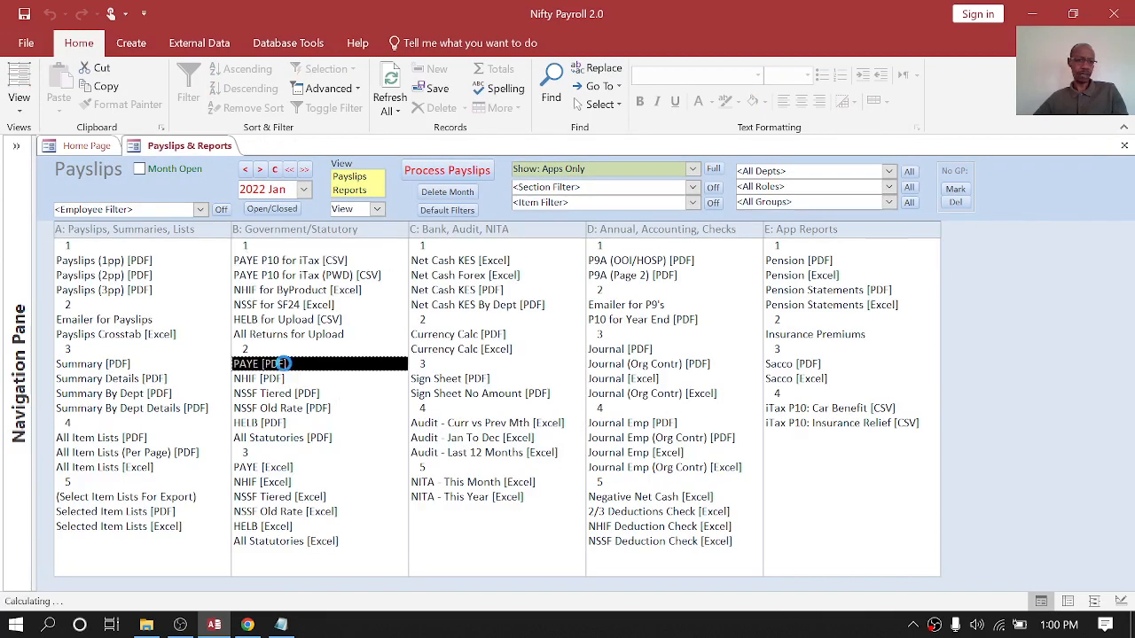
{"action": "left_click", "coordinate": [581, 202]}
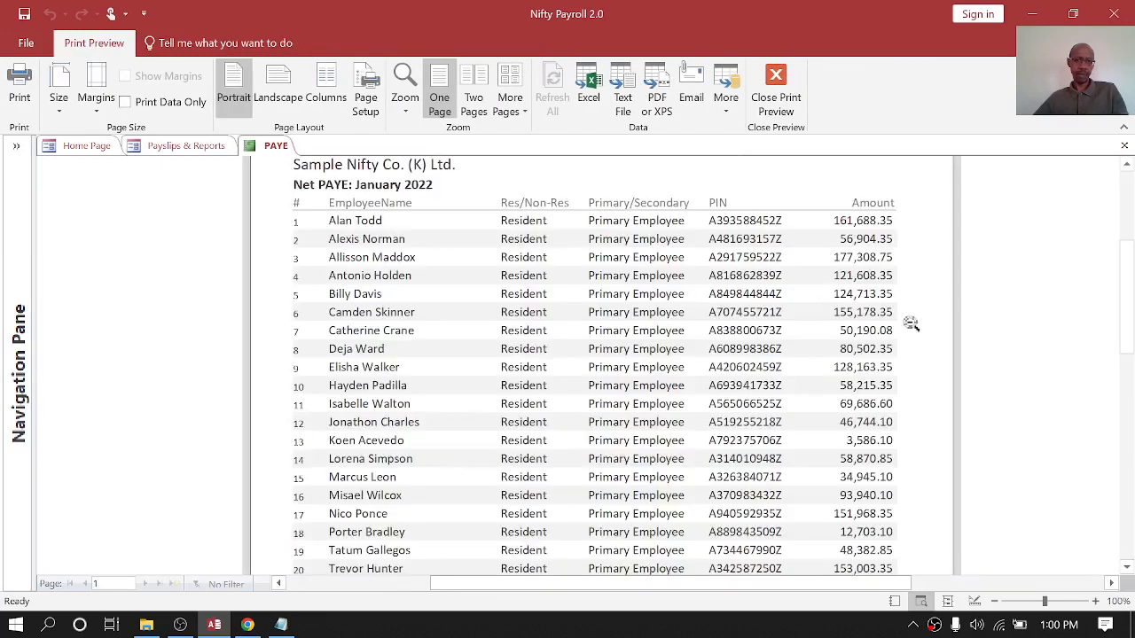
{"action": "scroll", "coordinate": [765, 399], "scroll_direction": "down", "scroll_amount": 2}
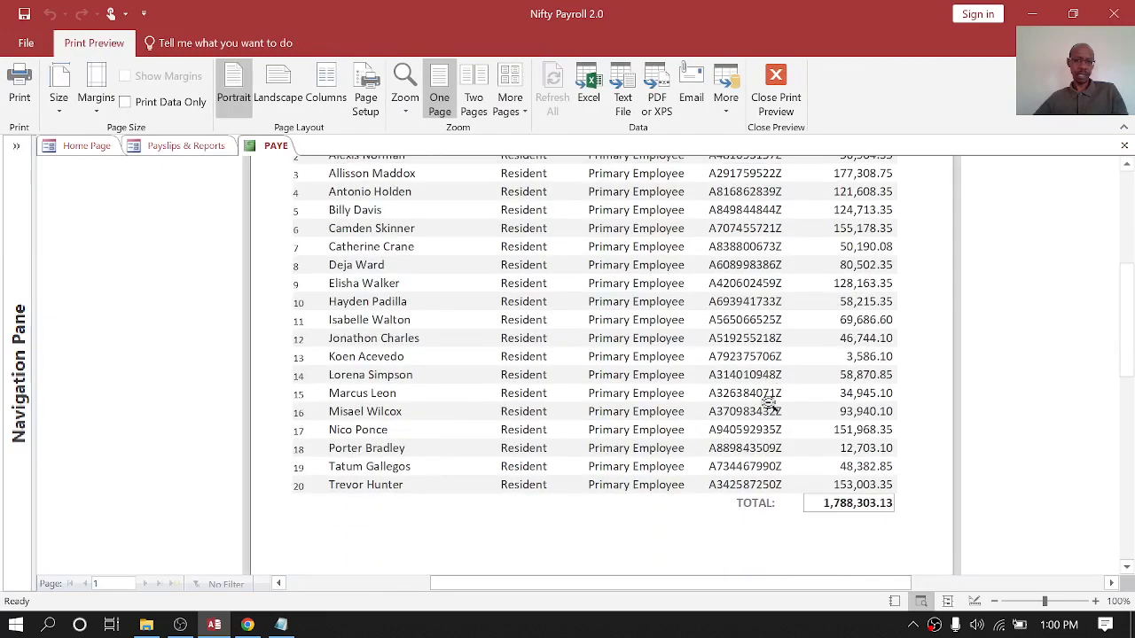
{"action": "scroll", "coordinate": [768, 404], "scroll_direction": "up", "scroll_amount": 2}
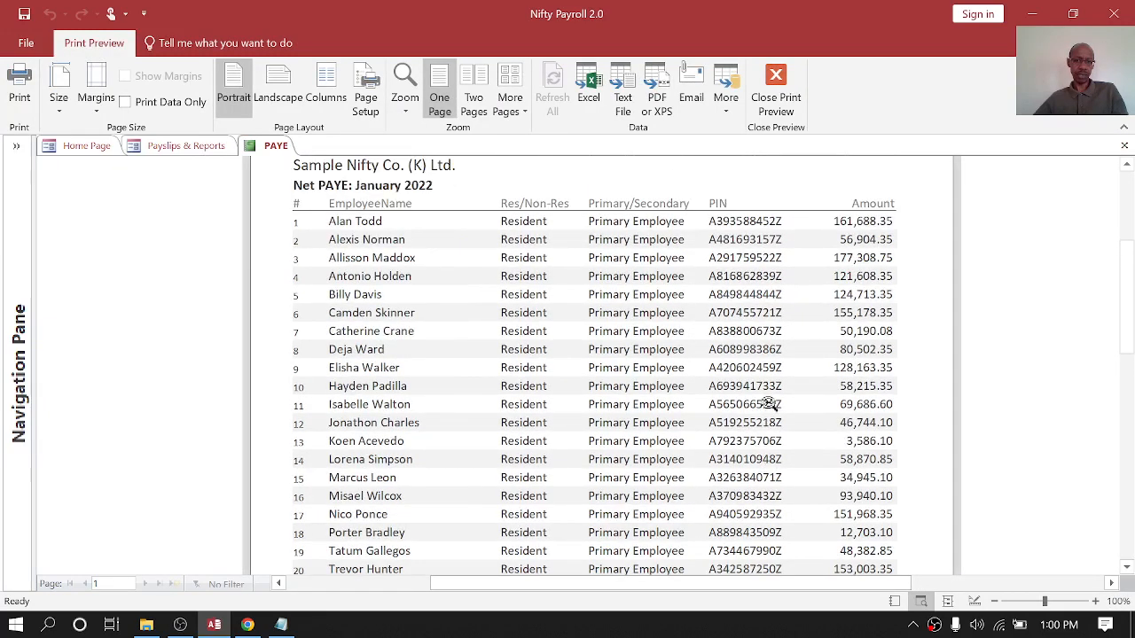
{"action": "left_click", "coordinate": [1123, 146]}
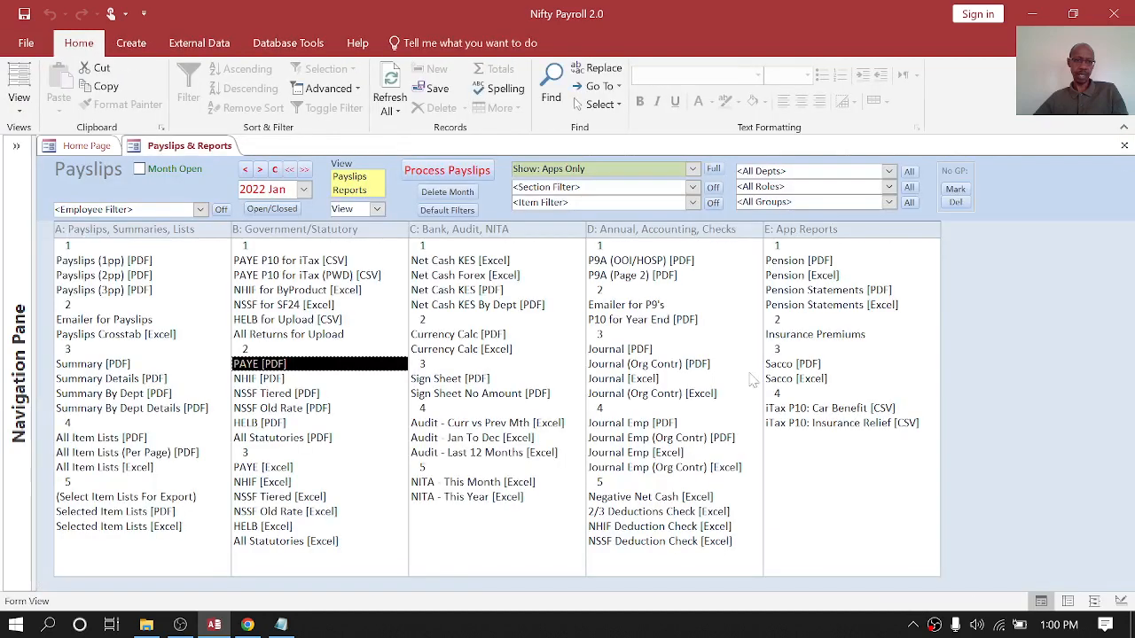
{"action": "double_click", "coordinate": [270, 468]}
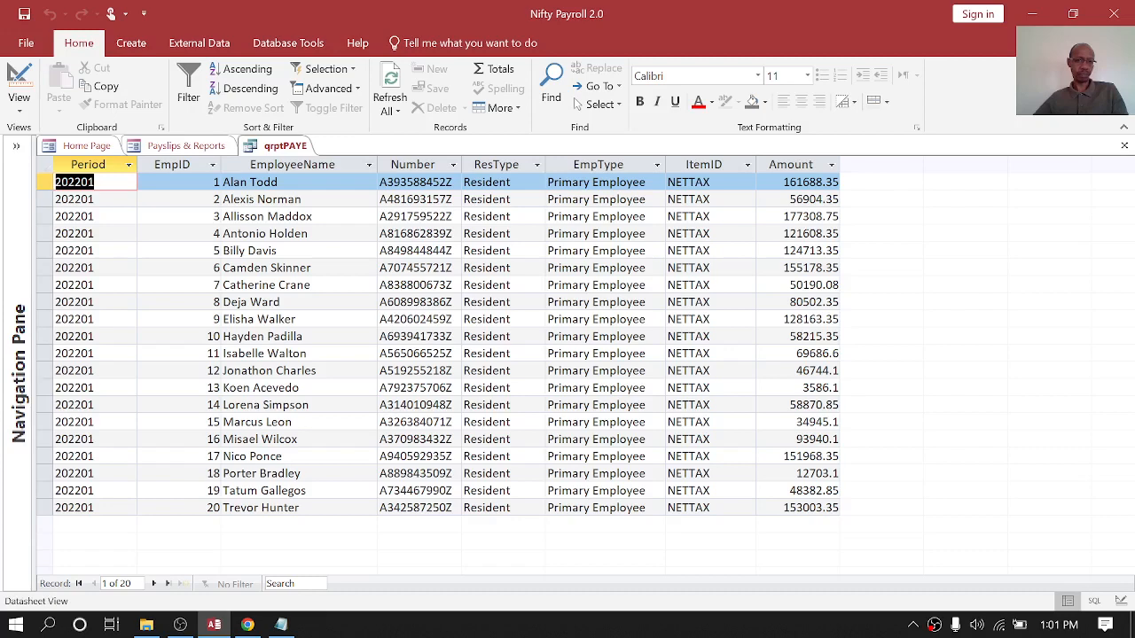
{"action": "left_click", "coordinate": [1124, 146]}
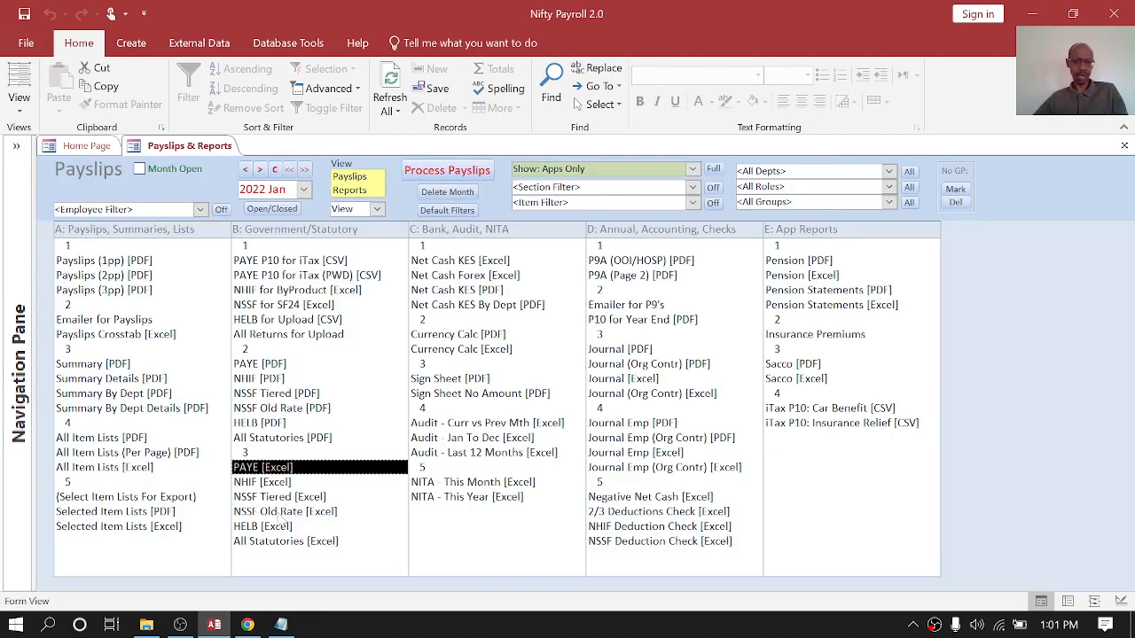
Step: Point out the Net Cash KES [Excel], Net Cash Forex [Excel] and Net Cash KES [PDF] bank reports
{"action": "left_click", "coordinate": [468, 260]}
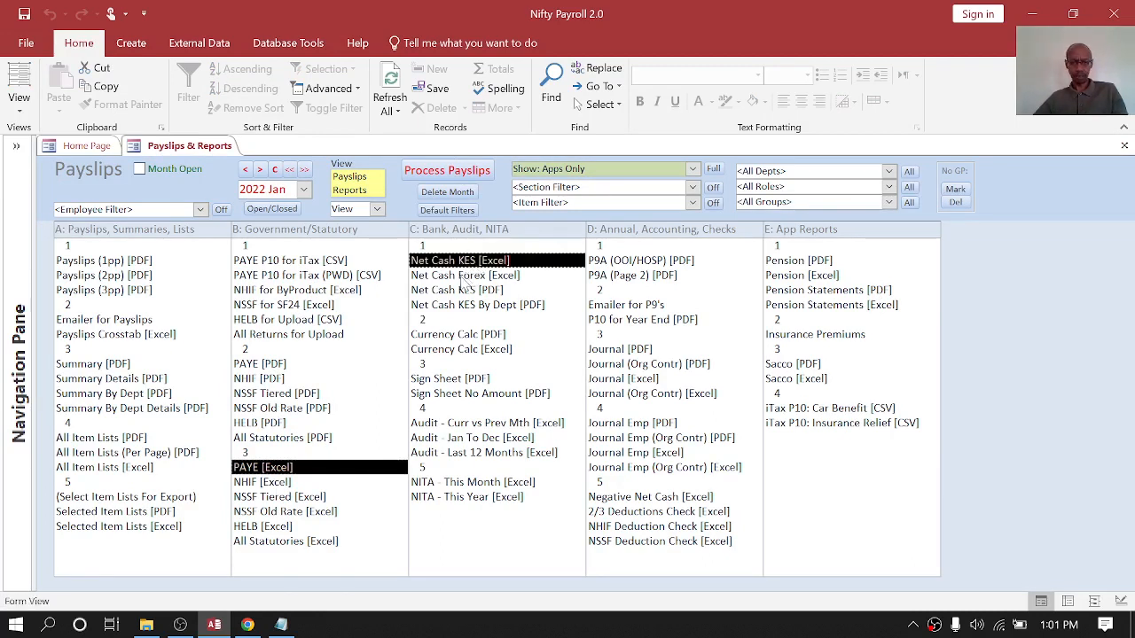
{"action": "left_click", "coordinate": [461, 276]}
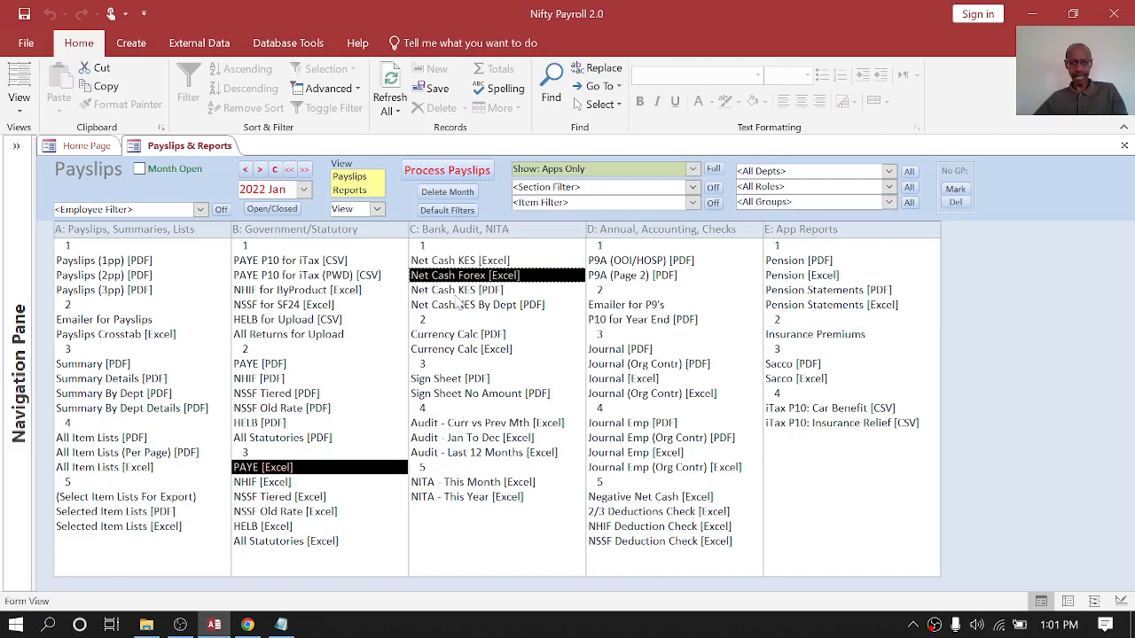
{"action": "left_click", "coordinate": [458, 291]}
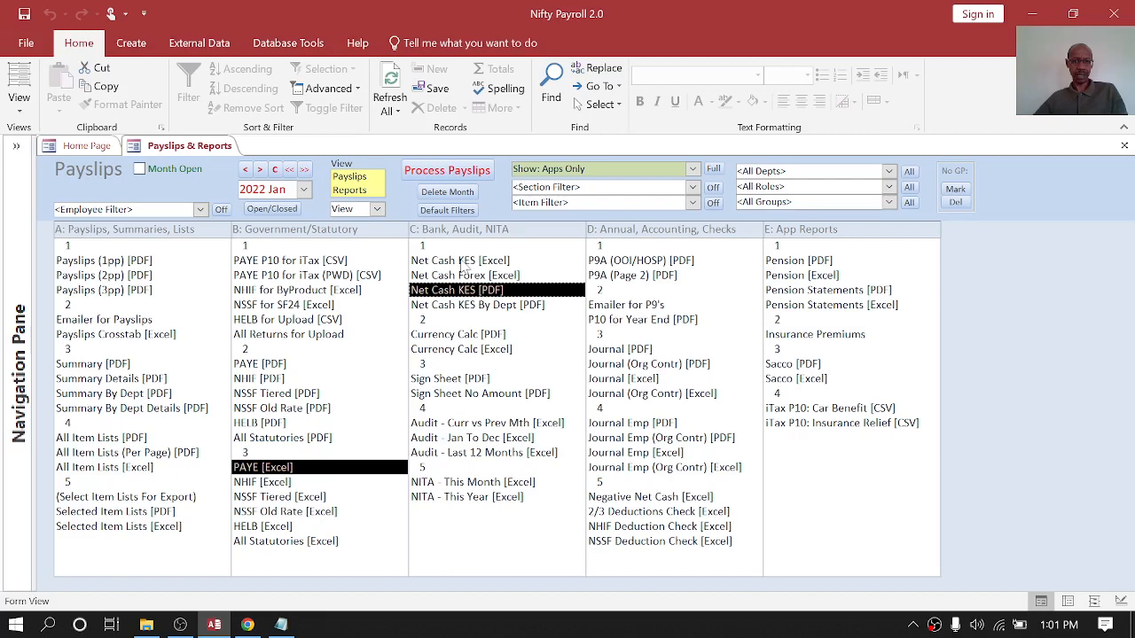
Step: Open the Net Cash KES [Excel] report and look over its bank, branch, account and net cash columns
{"action": "double_click", "coordinate": [461, 261]}
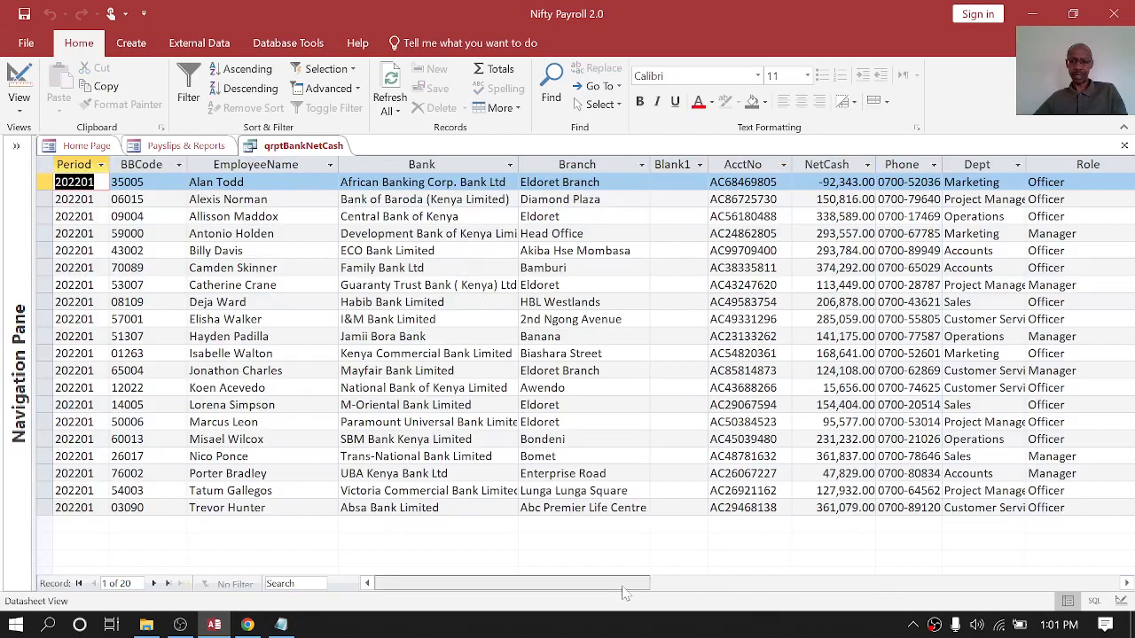
{"action": "mouse_move", "coordinate": [635, 585]}
{"action": "left_mouse_down"}
{"action": "mouse_move", "coordinate": [802, 591]}
{"action": "mouse_move", "coordinate": [635, 586]}
{"action": "left_mouse_up"}
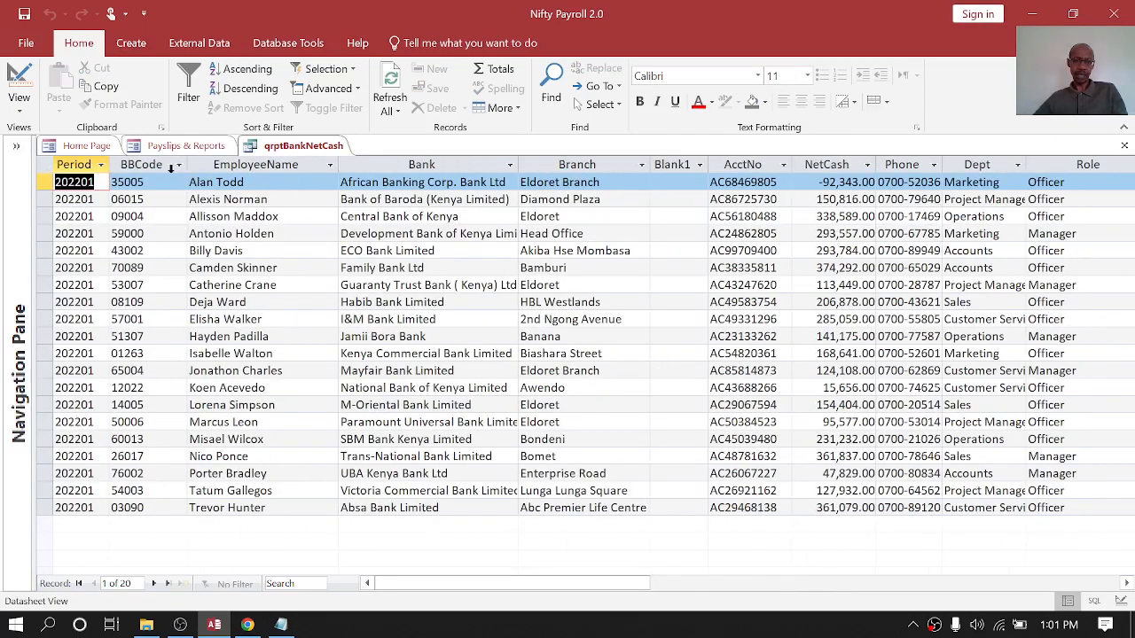
{"action": "left_click", "coordinate": [209, 147]}
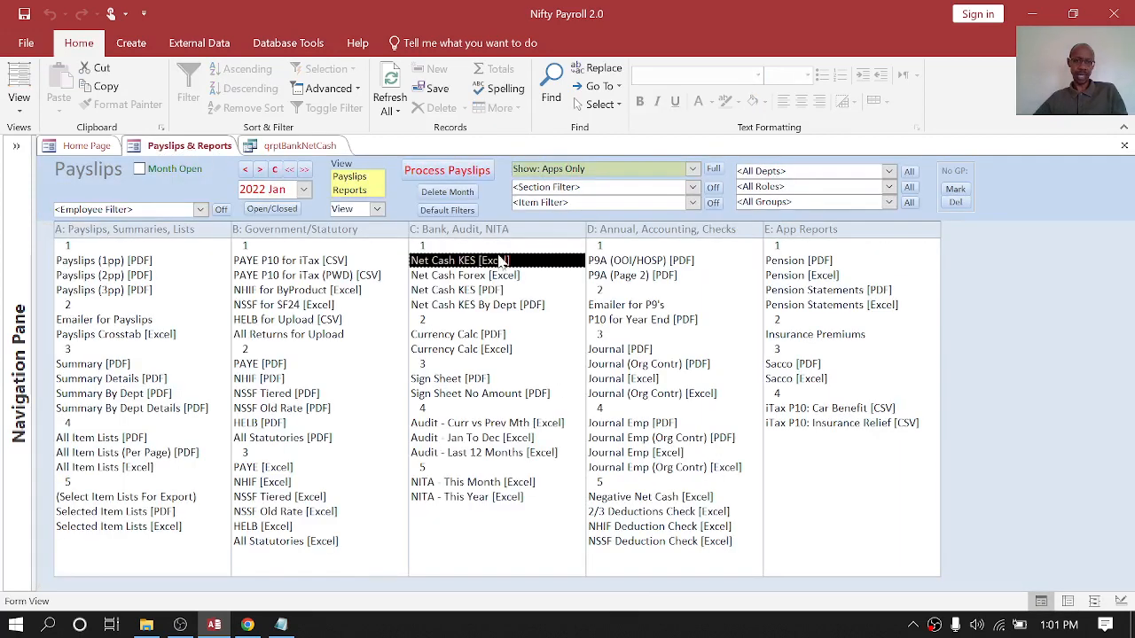
{"action": "left_click", "coordinate": [295, 147]}
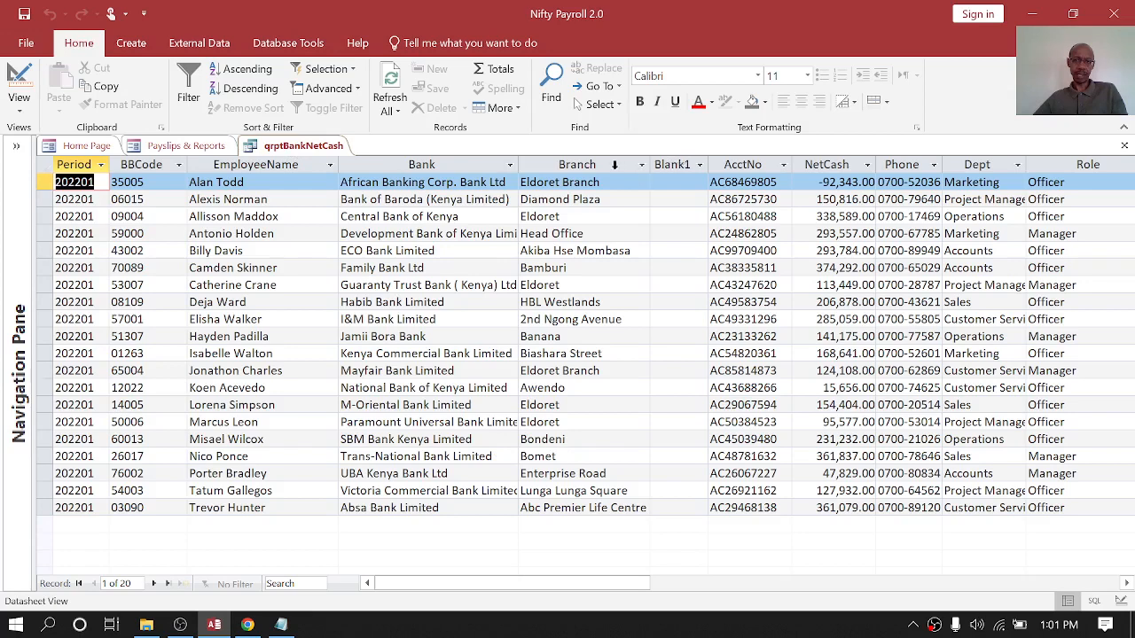
Step: Move the Branch column after AcctNo and back beside Bank, closing the Net Cash report with its layout changes saved
{"action": "left_click", "coordinate": [614, 165]}
{"action": "left_click_drag", "start_coordinate": [585, 175], "coordinate": [801, 167]}
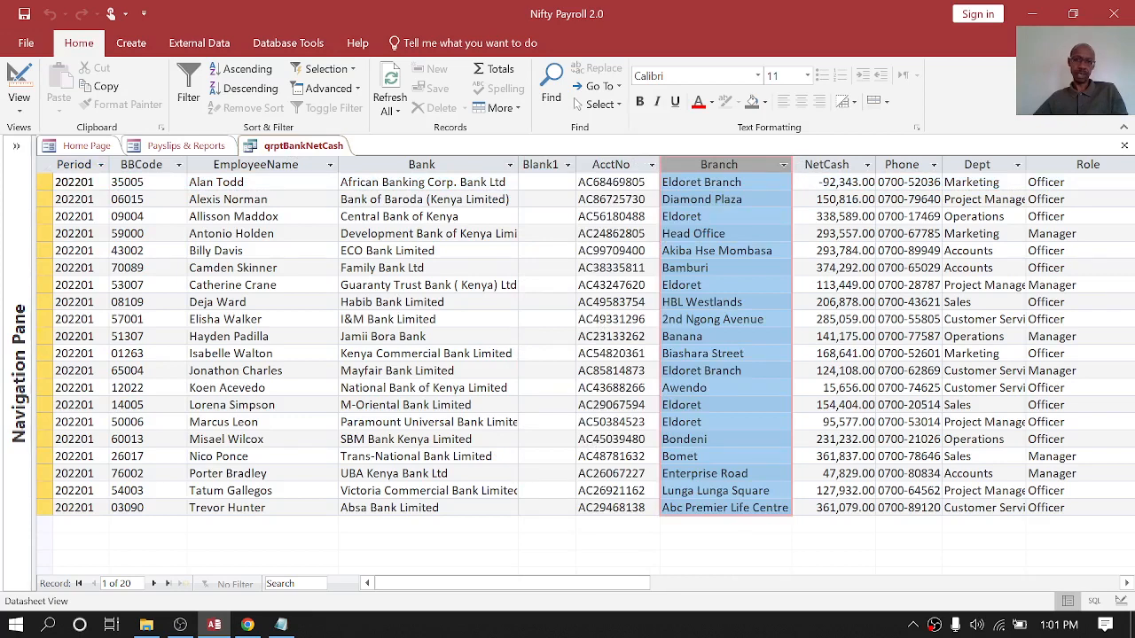
{"action": "left_click_drag", "start_coordinate": [731, 171], "coordinate": [557, 187]}
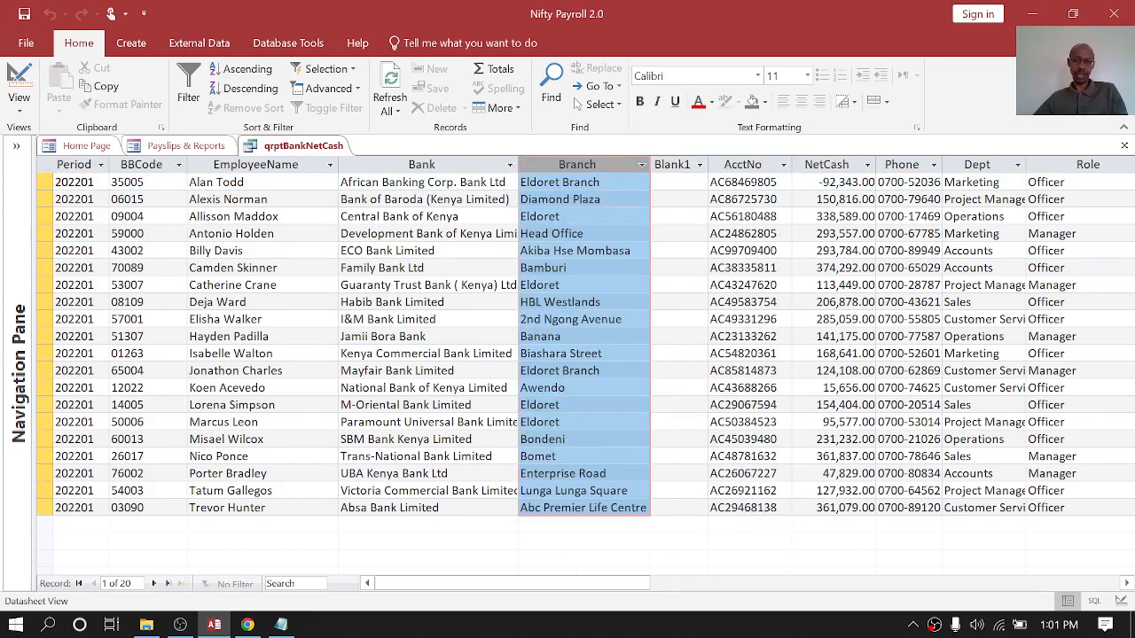
{"action": "left_click", "coordinate": [678, 200]}
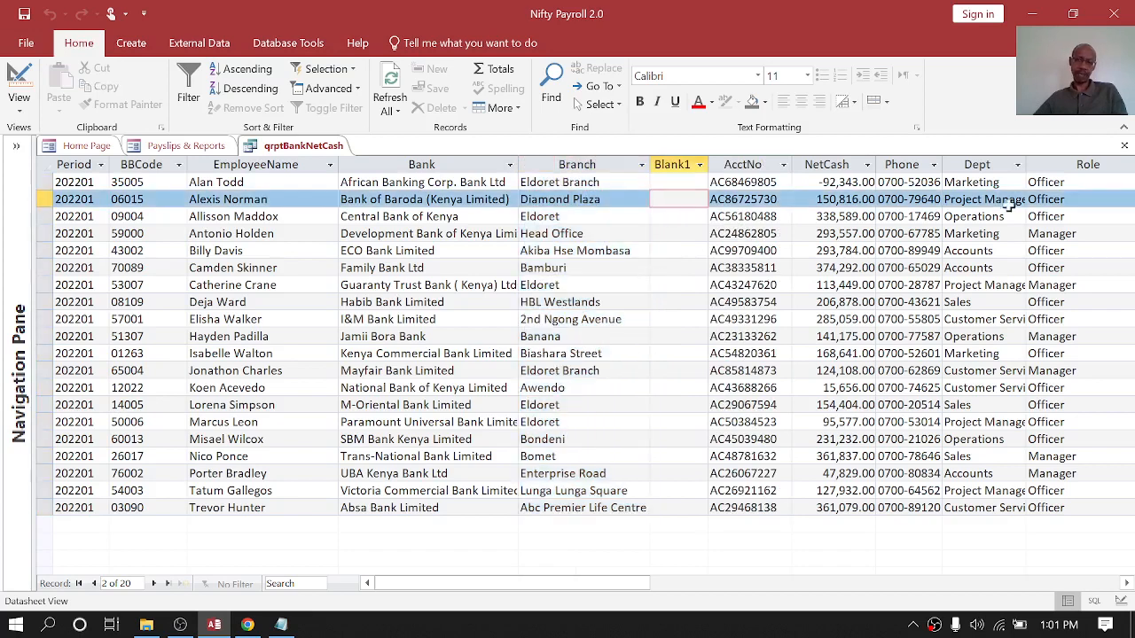
{"action": "left_click", "coordinate": [1123, 147]}
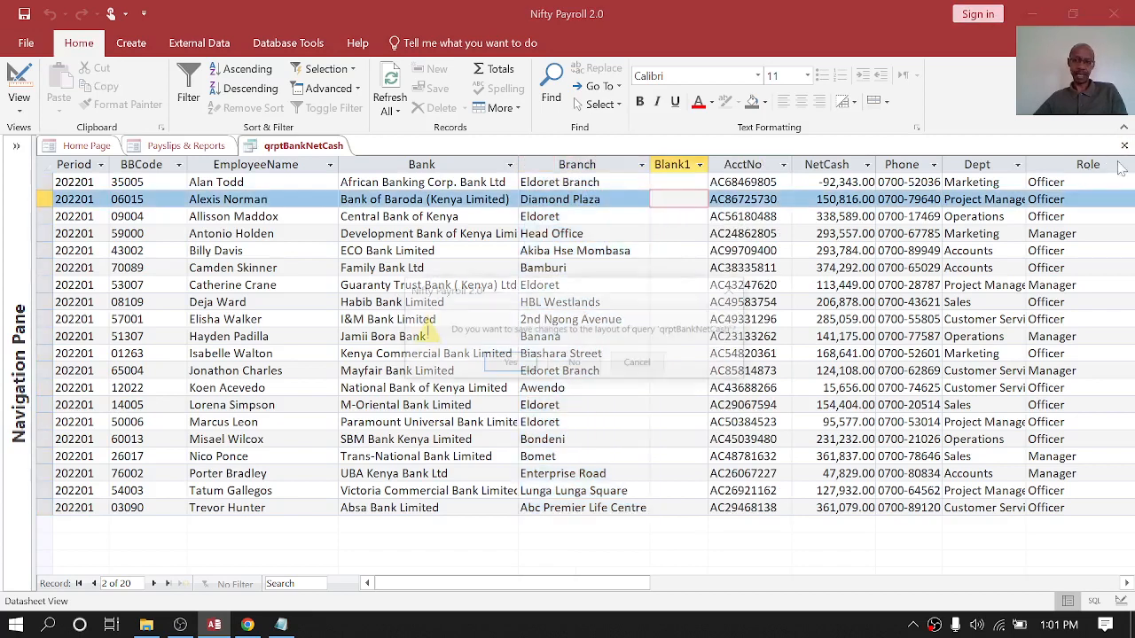
{"action": "left_click", "coordinate": [510, 365]}
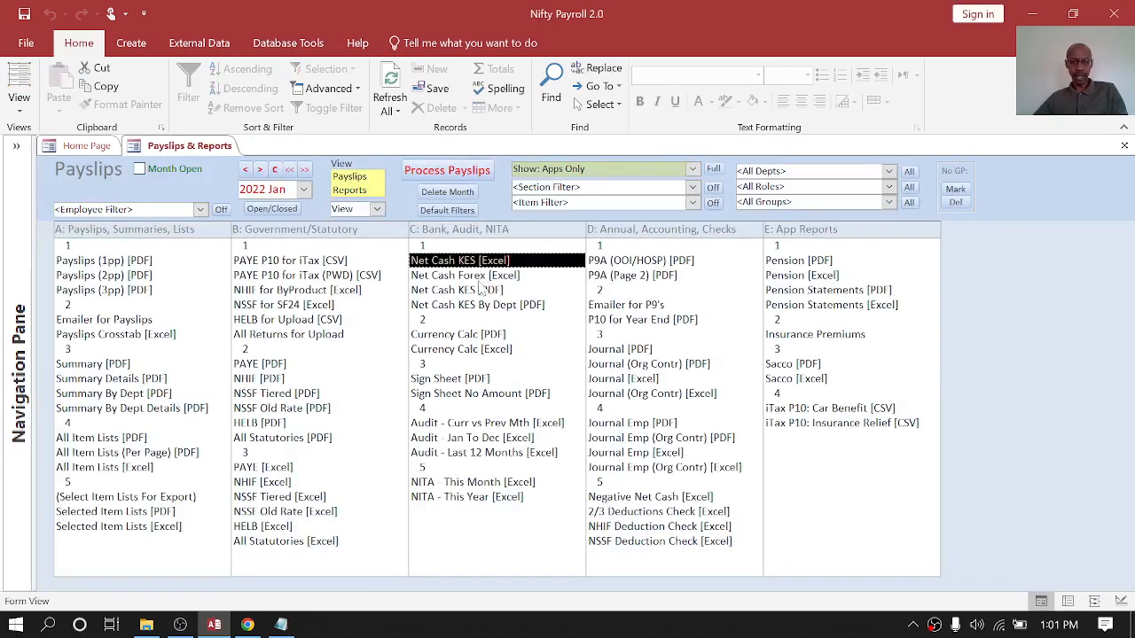
Step: Open the Currency Calc [PDF] report and examine the denominations per employee, the amount totals and the number of currency pieces
{"action": "left_click", "coordinate": [479, 278]}
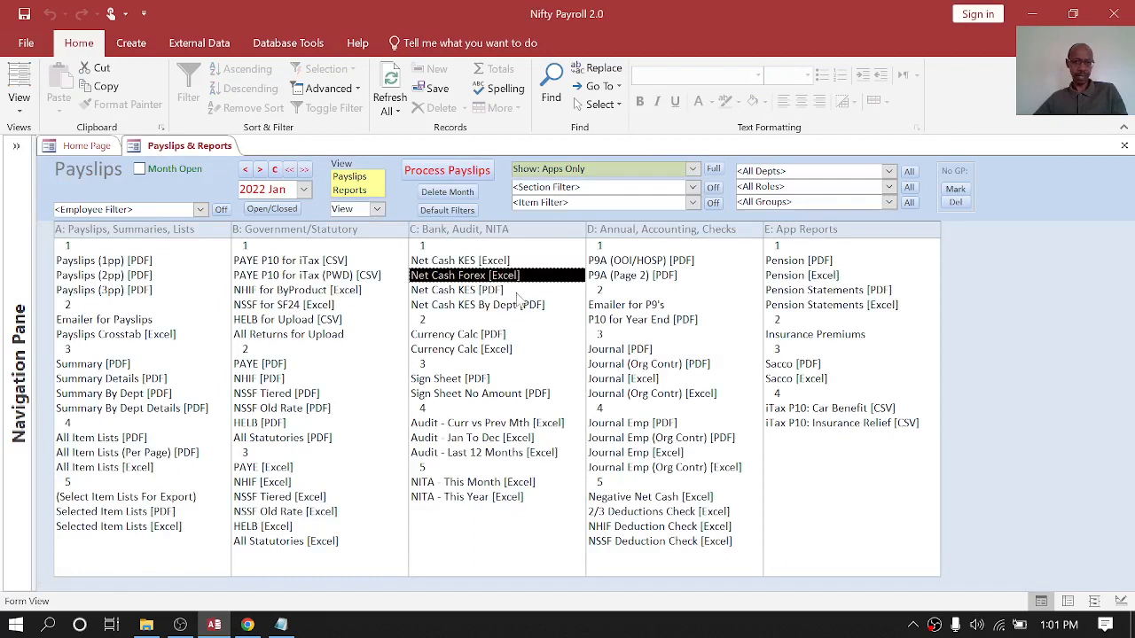
{"action": "left_click", "coordinate": [493, 298]}
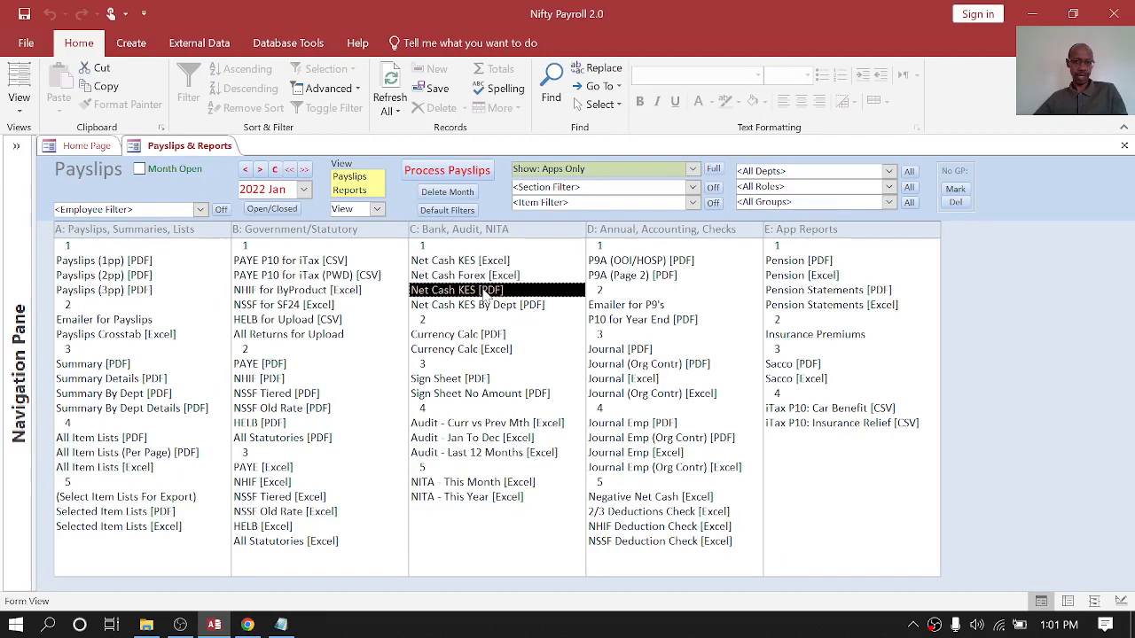
{"action": "double_click", "coordinate": [457, 334]}
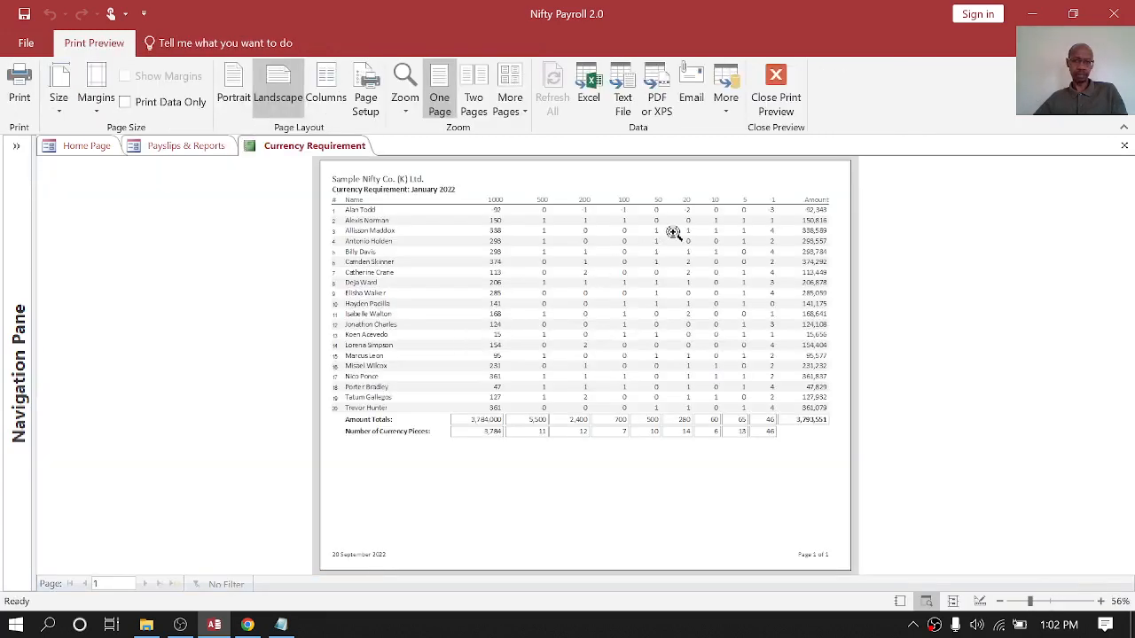
{"action": "left_click", "coordinate": [671, 233]}
{"action": "scroll", "coordinate": [745, 373], "scroll_direction": "down", "scroll_amount": 3}
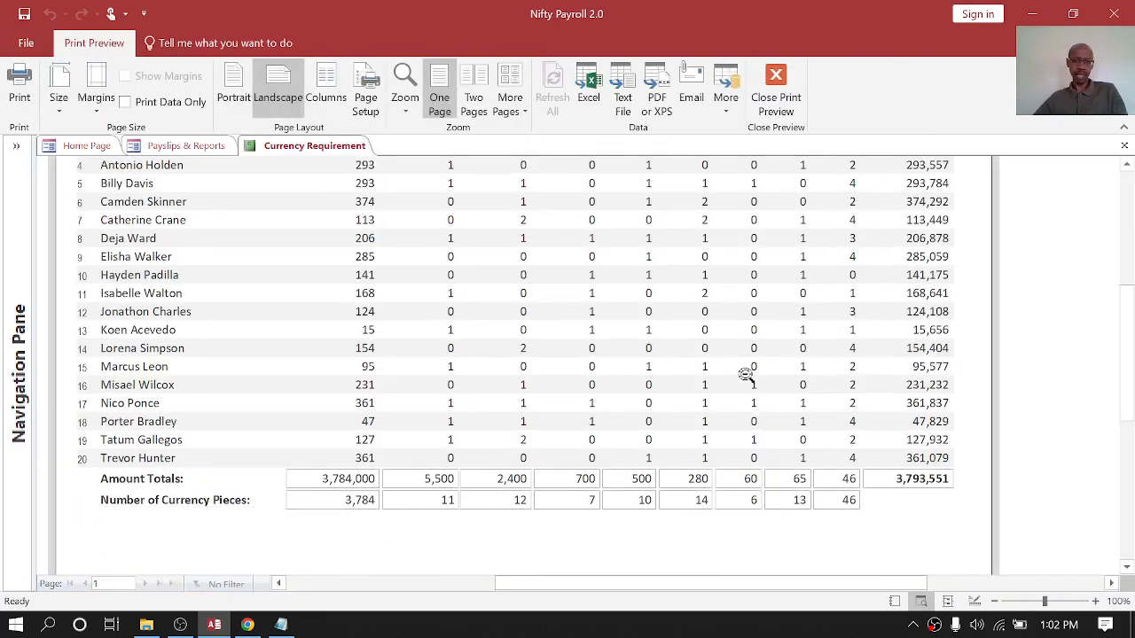
{"action": "scroll", "coordinate": [745, 373], "scroll_direction": "up", "scroll_amount": 3}
{"action": "scroll", "coordinate": [745, 373], "scroll_direction": "down", "scroll_amount": 3}
{"action": "scroll", "coordinate": [369, 398], "scroll_direction": "up", "scroll_amount": 3}
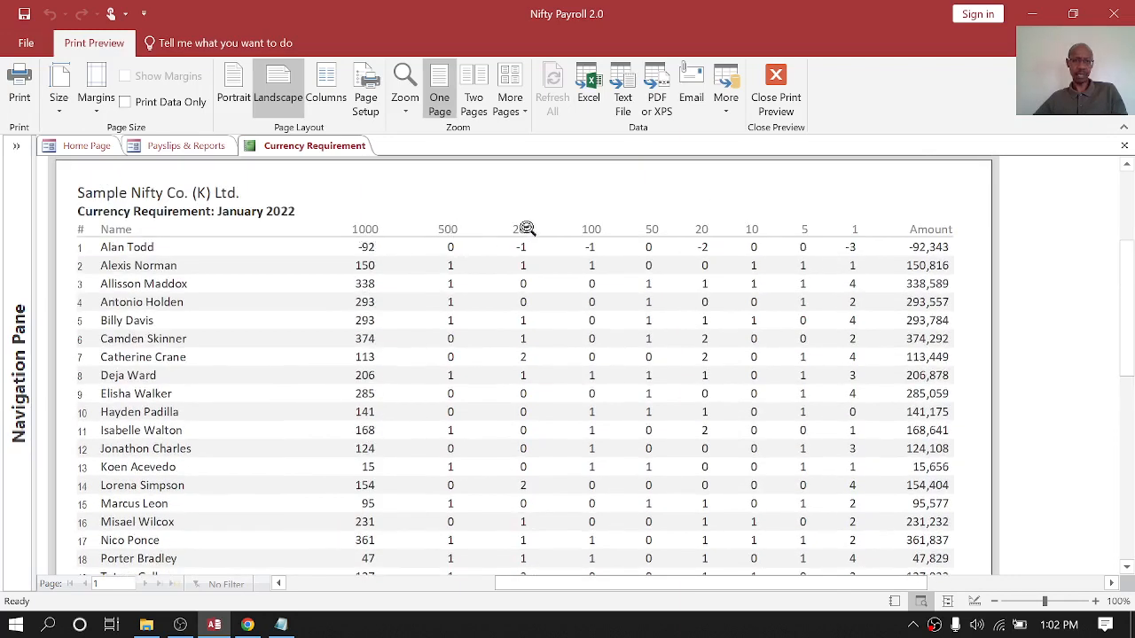
{"action": "scroll", "coordinate": [537, 425], "scroll_direction": "down", "scroll_amount": 3}
{"action": "scroll", "coordinate": [539, 425], "scroll_direction": "up", "scroll_amount": 3}
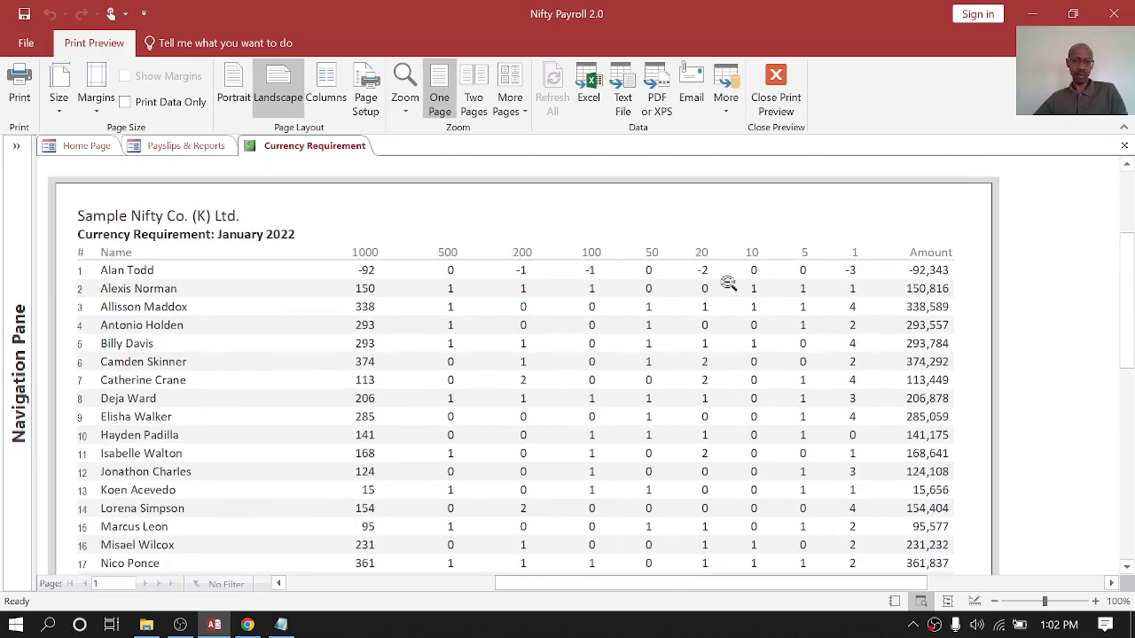
{"action": "scroll", "coordinate": [395, 435], "scroll_direction": "down", "scroll_amount": 3}
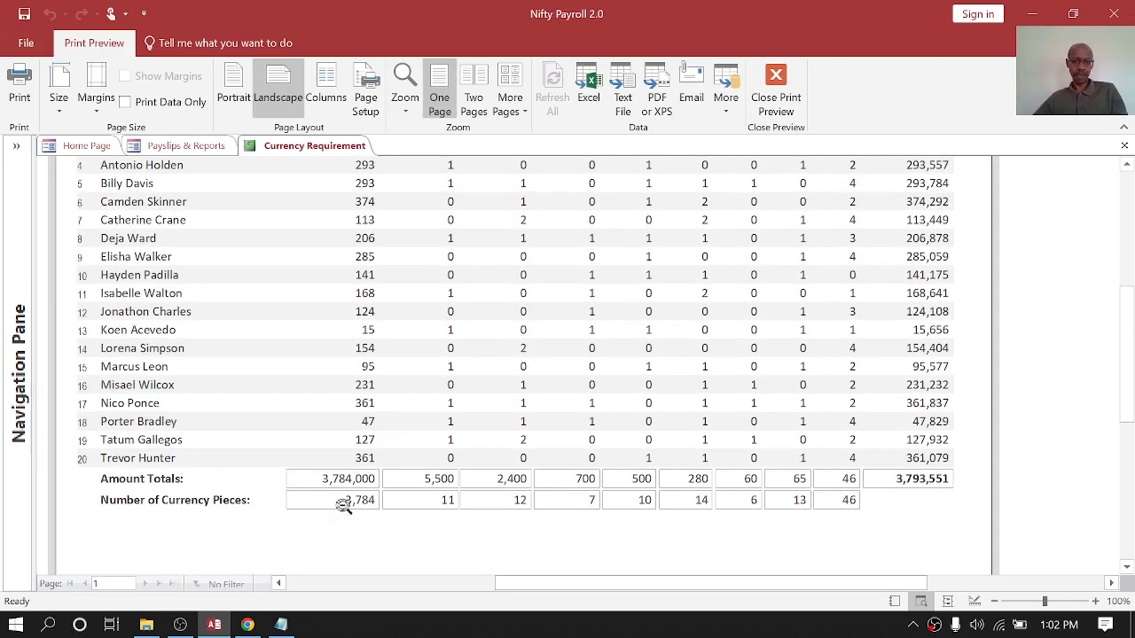
{"action": "left_click", "coordinate": [1124, 146]}
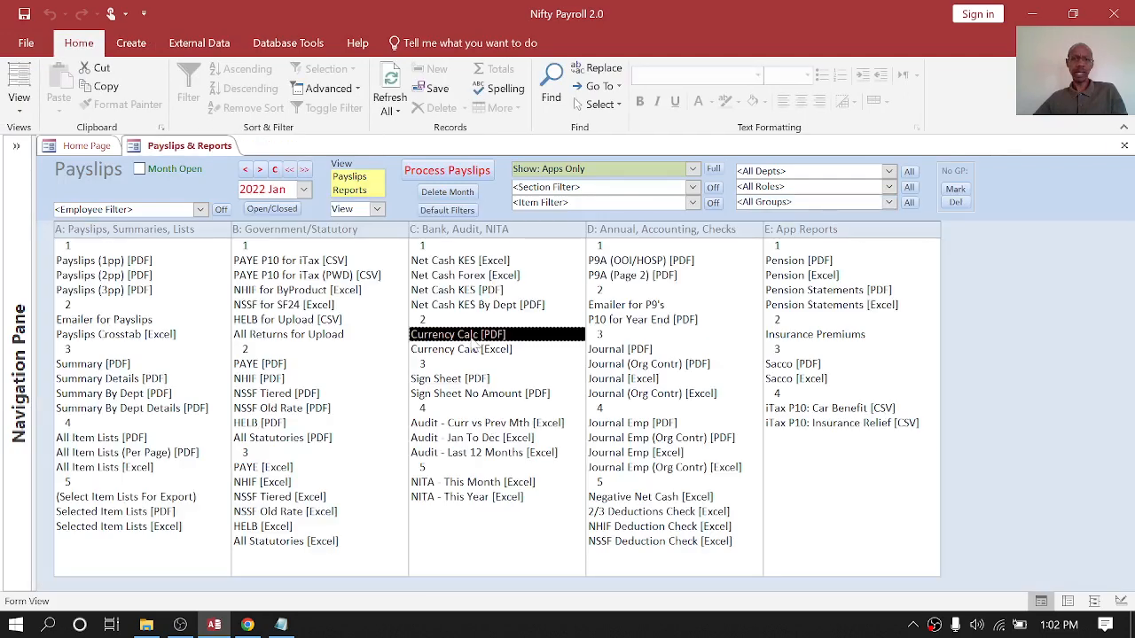
Step: Reopen the Currency Calc [PDF] report, compare the employees' denomination columns with the Amount column, and close it
{"action": "double_click", "coordinate": [469, 334]}
{"action": "left_click", "coordinate": [418, 218]}
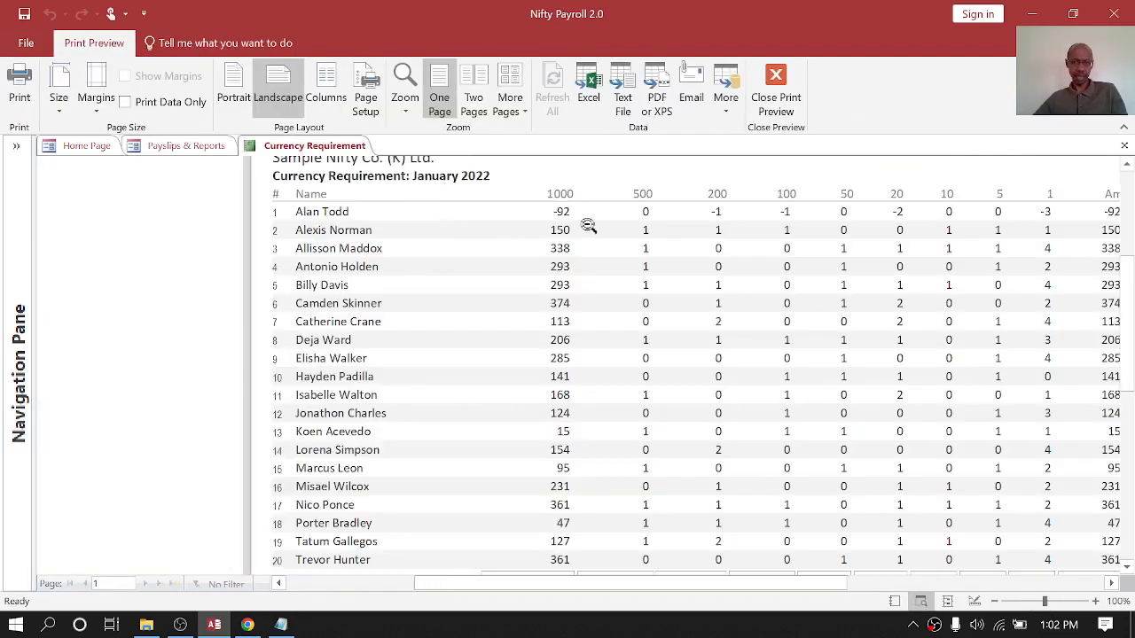
{"action": "left_click_drag", "start_coordinate": [665, 584], "coordinate": [776, 584]}
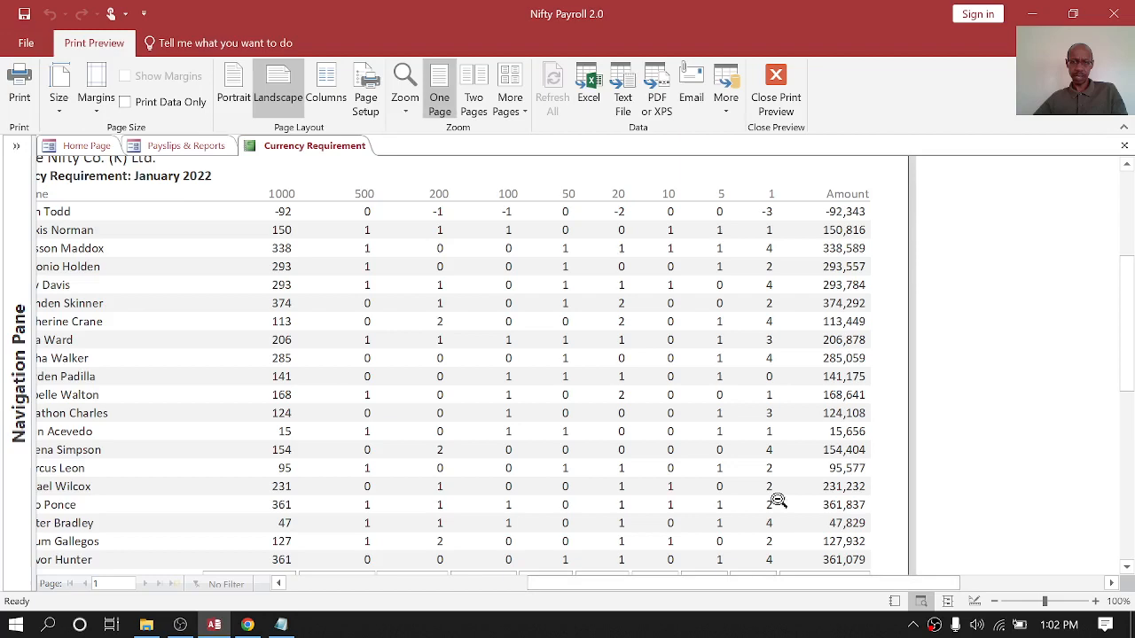
{"action": "left_click", "coordinate": [847, 215]}
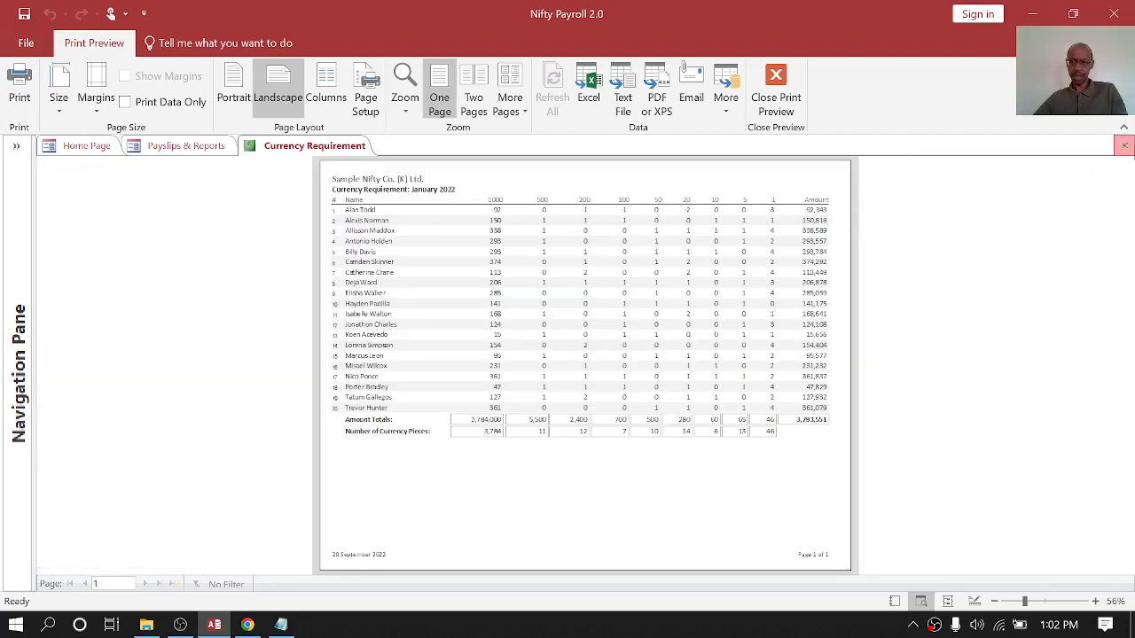
{"action": "left_click", "coordinate": [1124, 145]}
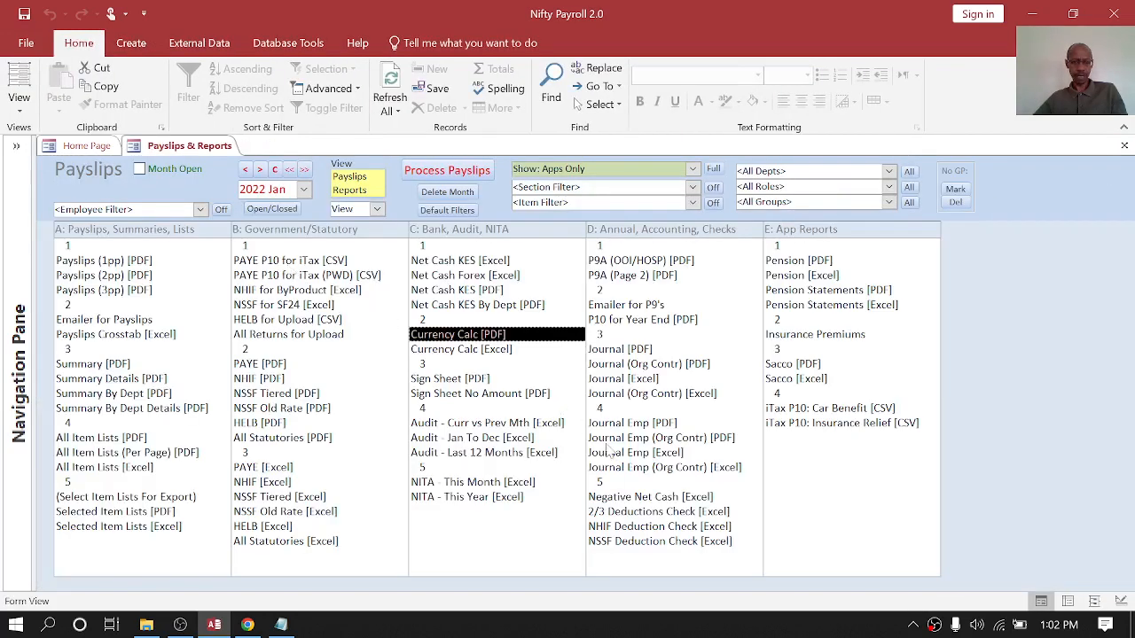
Step: Look over the report list entries for Sign Sheet [PDF] and the Curr vs Prev Mth, Jan To Dec and Last 12 Months audits
{"action": "left_click", "coordinate": [452, 381]}
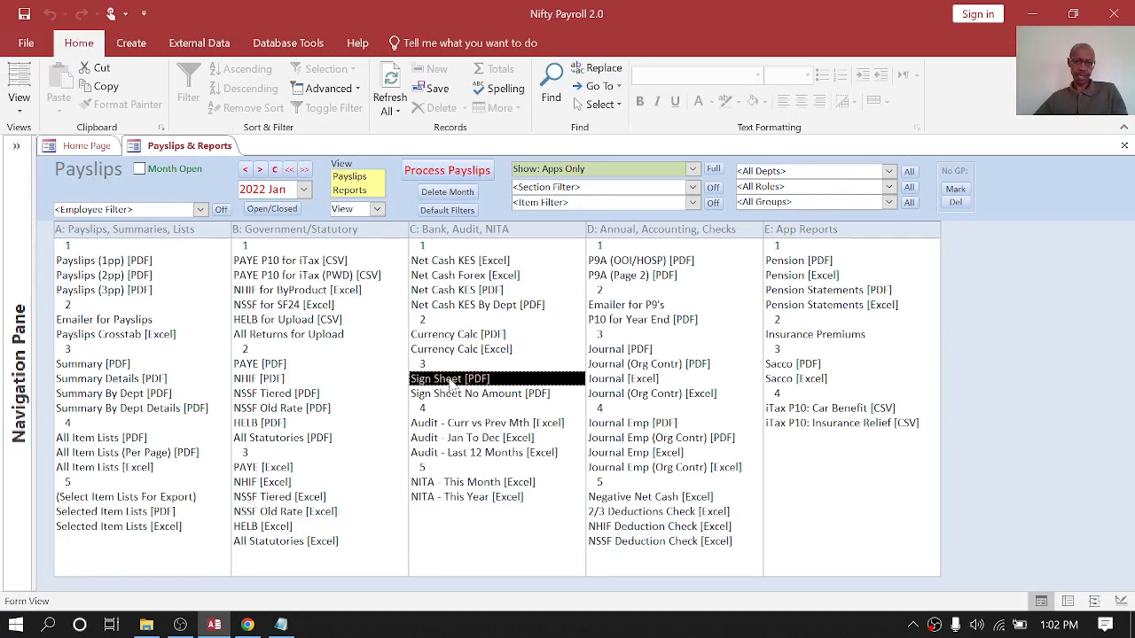
{"action": "left_click", "coordinate": [458, 426]}
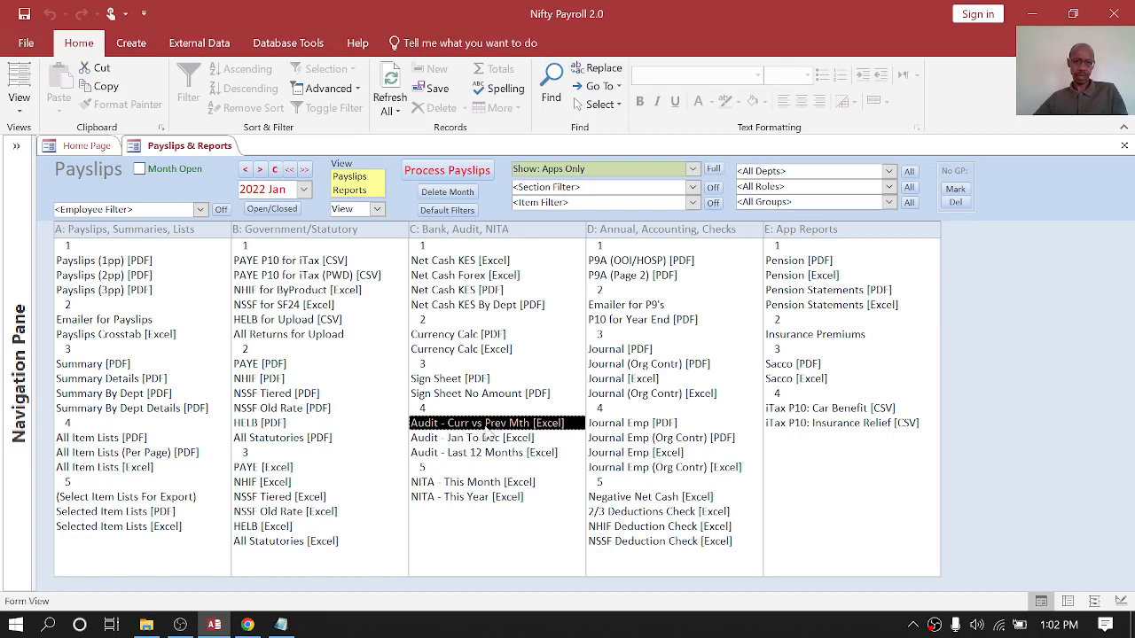
{"action": "left_click", "coordinate": [472, 440]}
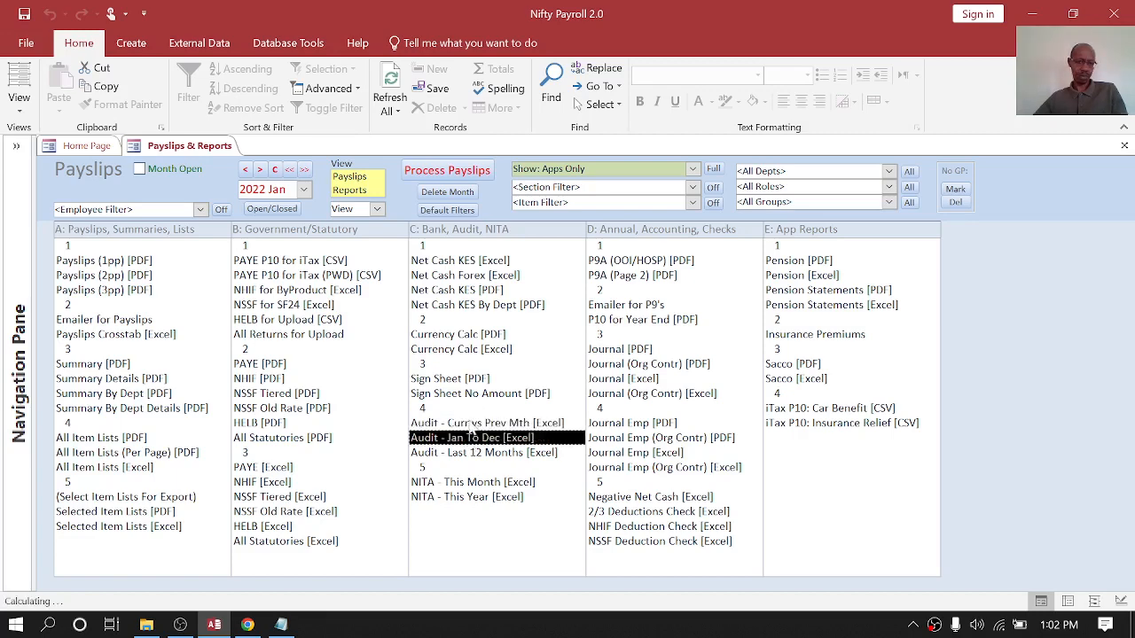
{"action": "left_click", "coordinate": [472, 425]}
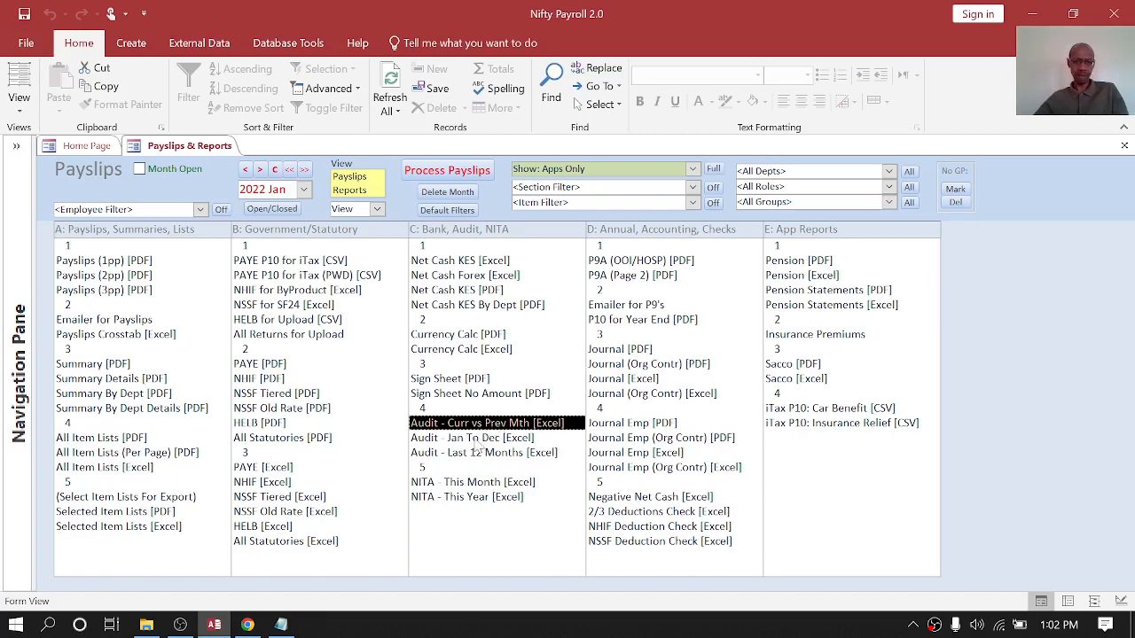
{"action": "left_click", "coordinate": [476, 439]}
{"action": "left_click", "coordinate": [463, 454]}
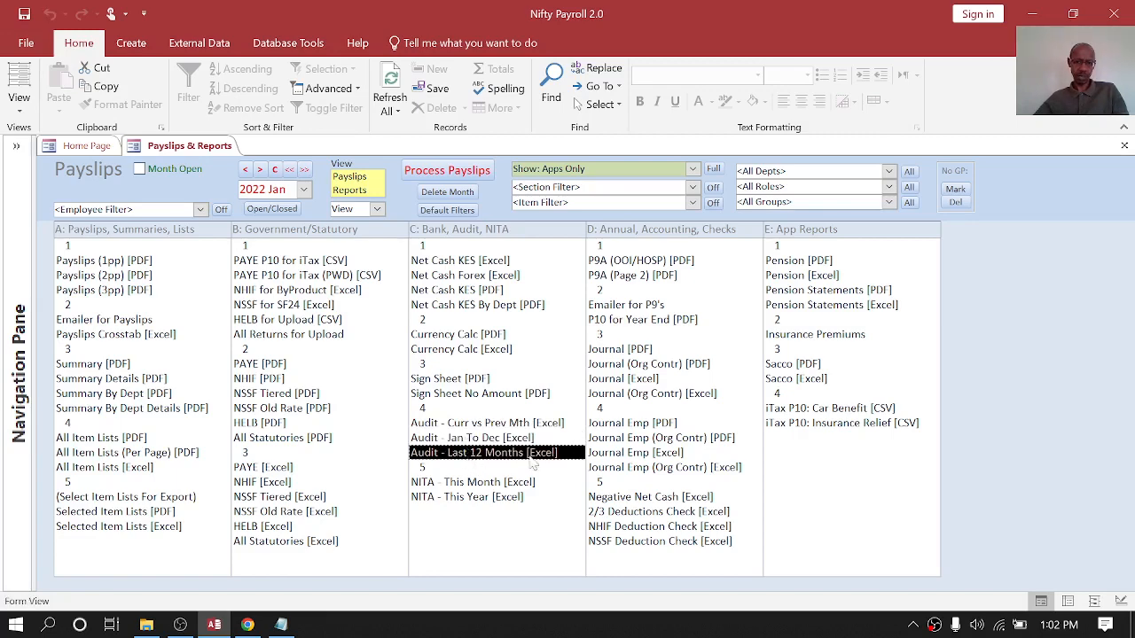
{"action": "left_click", "coordinate": [457, 440]}
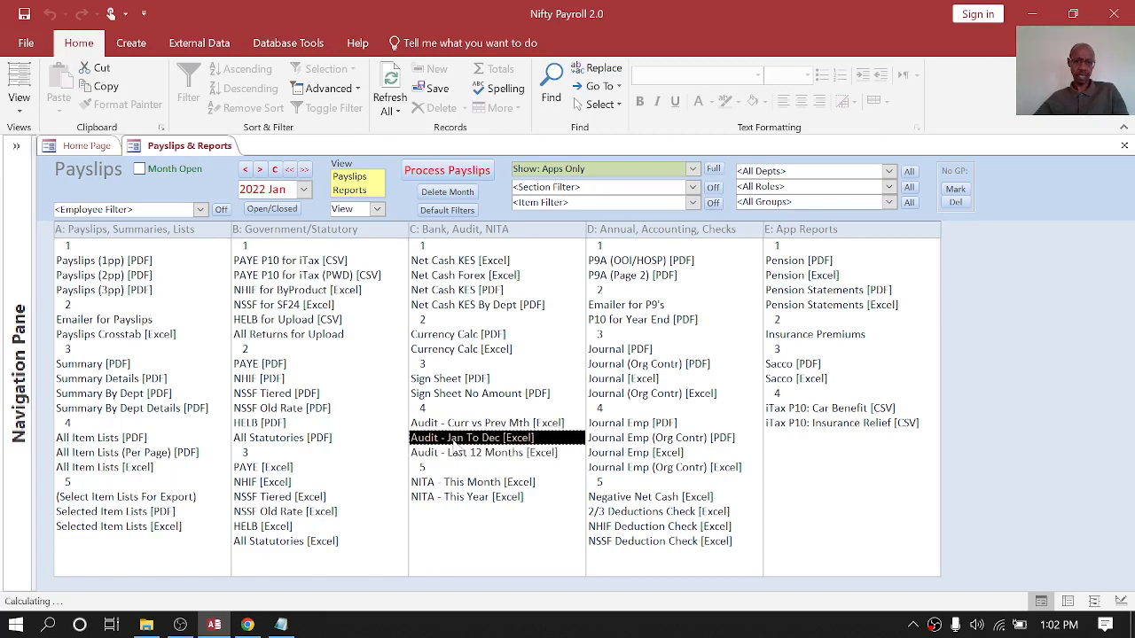
Step: View the NITA - This Month [Excel] and NITA - This Year [Excel] reports, closing each one after checking the employees' levy amounts
{"action": "left_click", "coordinate": [466, 484]}
{"action": "double_click", "coordinate": [467, 483]}
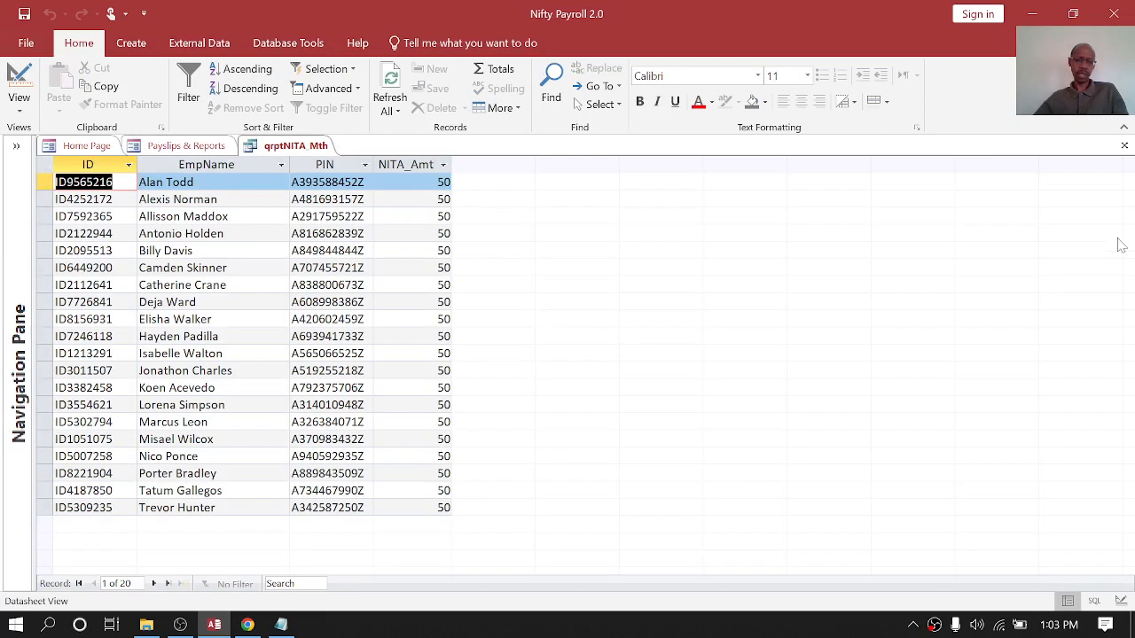
{"action": "left_click", "coordinate": [1124, 145]}
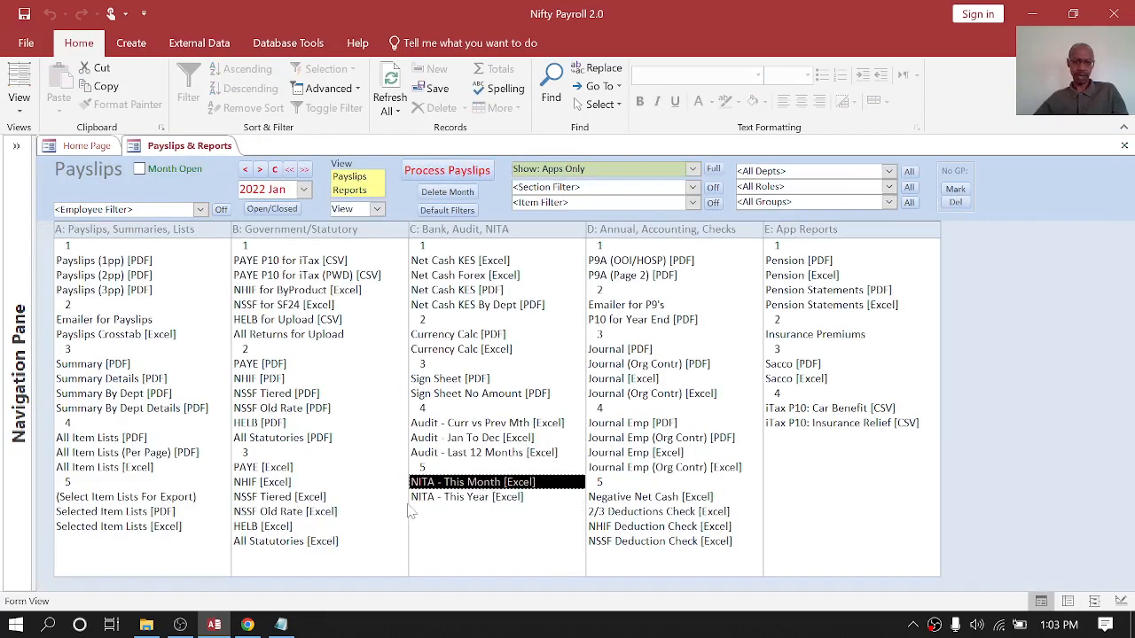
{"action": "double_click", "coordinate": [465, 499]}
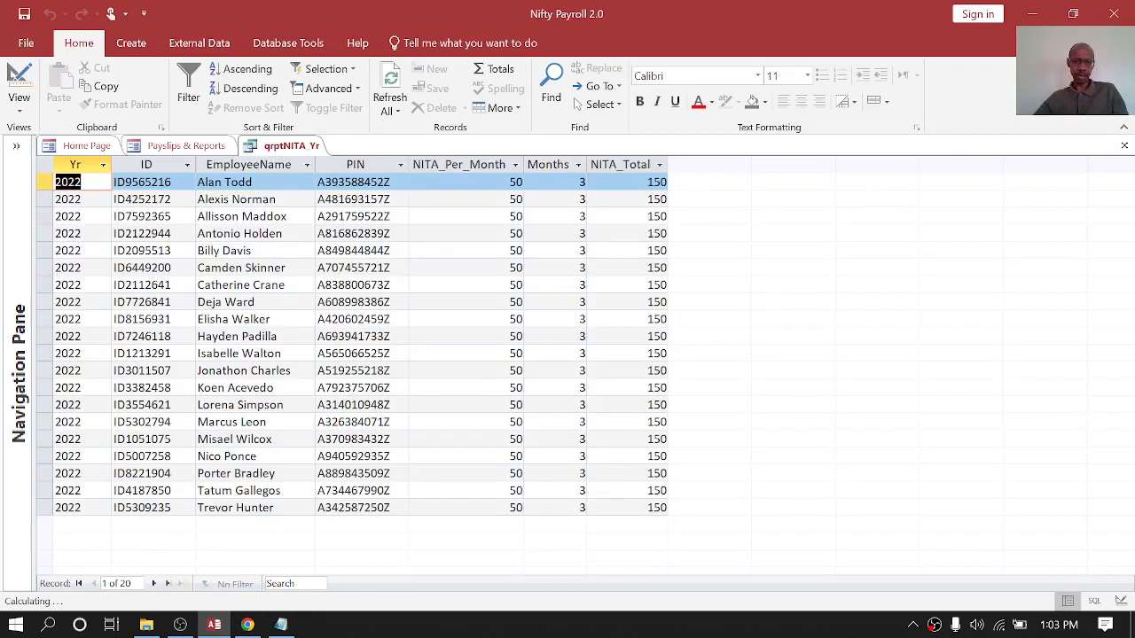
{"action": "left_click", "coordinate": [1124, 145]}
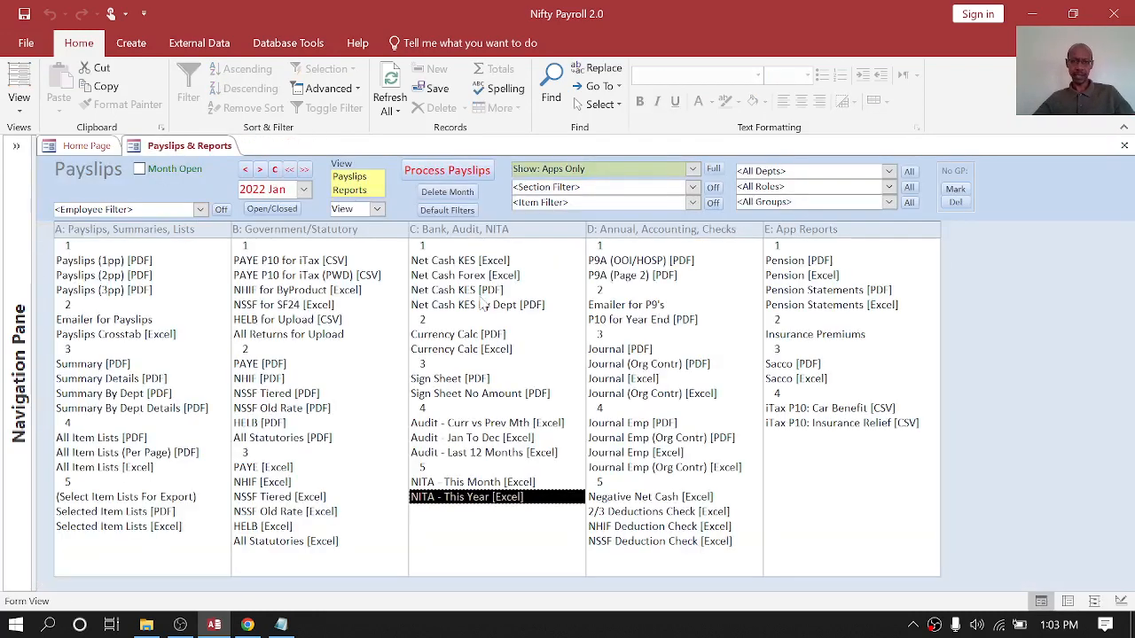
Step: Look over the annual report entries: P9A (OOI/HOSP) [PDF], P9A (Page 2) [PDF], Emailer for P9's and P10 for Year End [PDF]
{"action": "left_click", "coordinate": [639, 263]}
{"action": "left_click", "coordinate": [636, 278]}
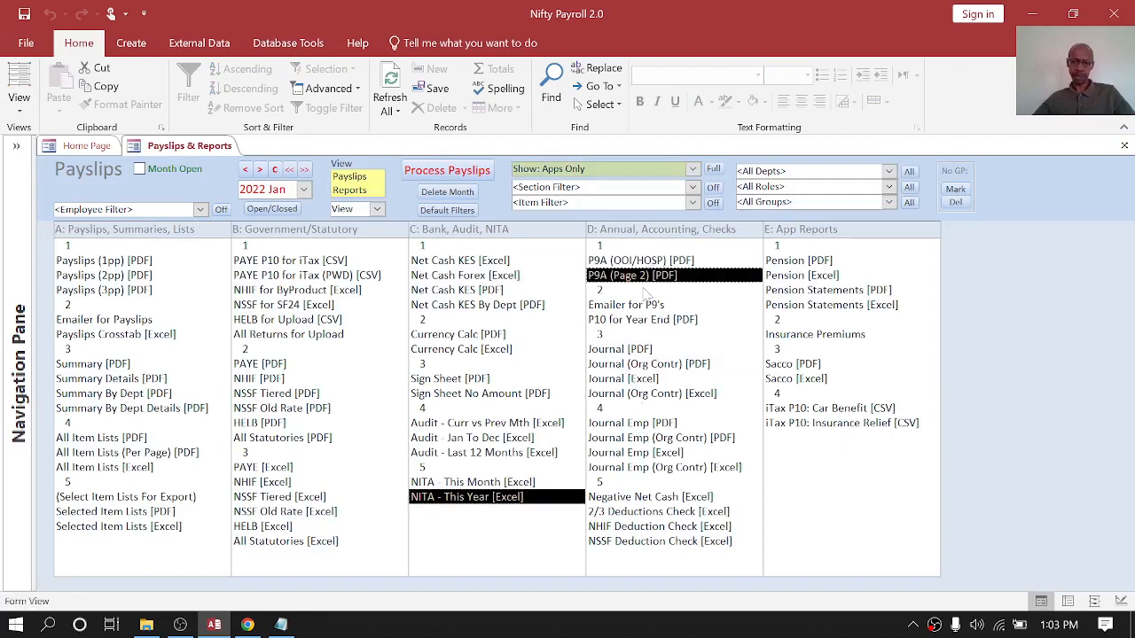
{"action": "left_click", "coordinate": [622, 309]}
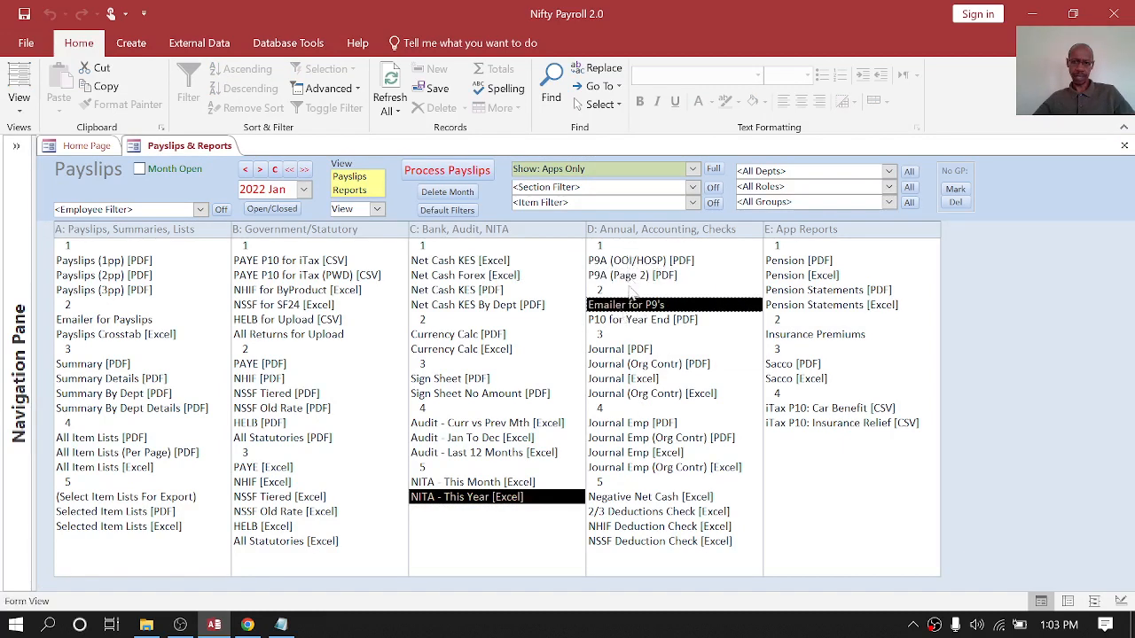
{"action": "left_click", "coordinate": [632, 323]}
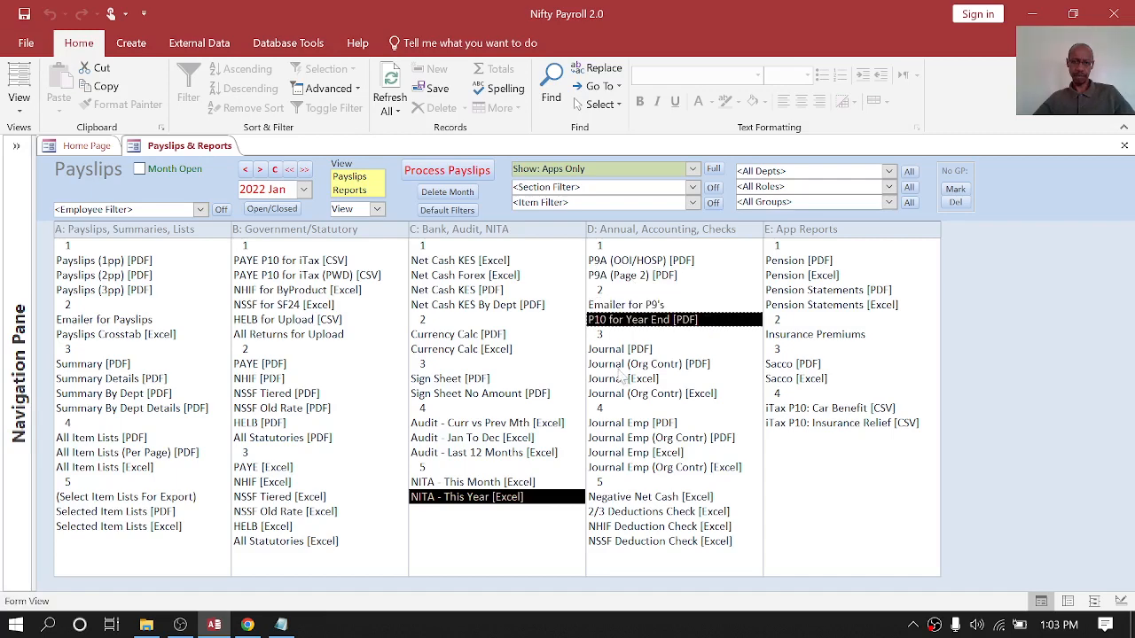
Step: Open the Journal [PDF] report, examine its debit and credit entries and totals, and close it
{"action": "double_click", "coordinate": [624, 350]}
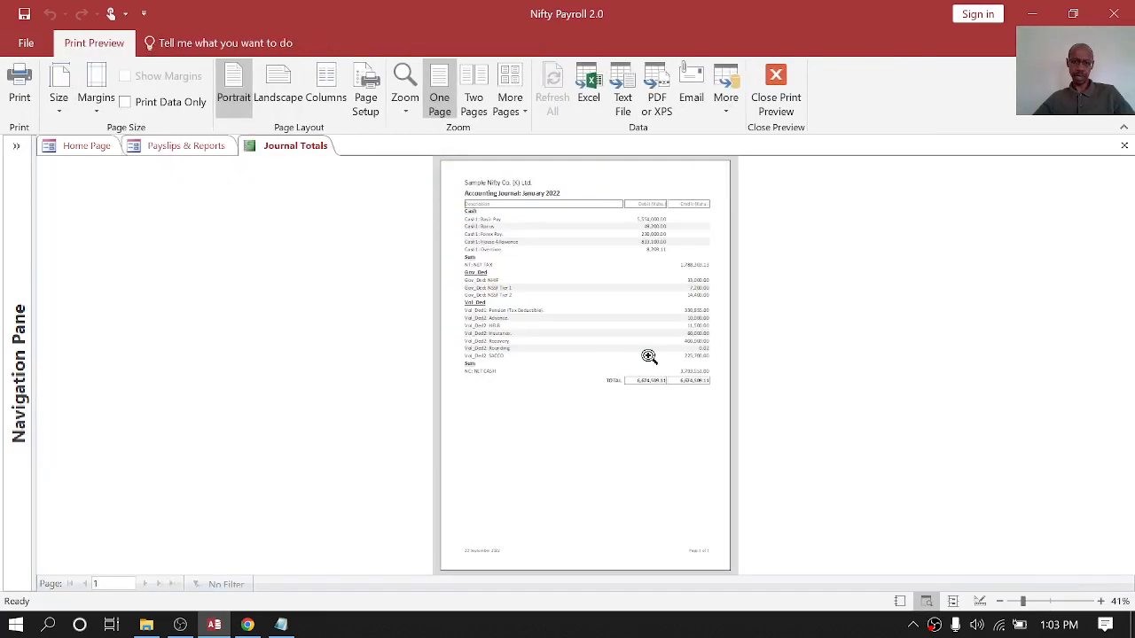
{"action": "left_click", "coordinate": [585, 240]}
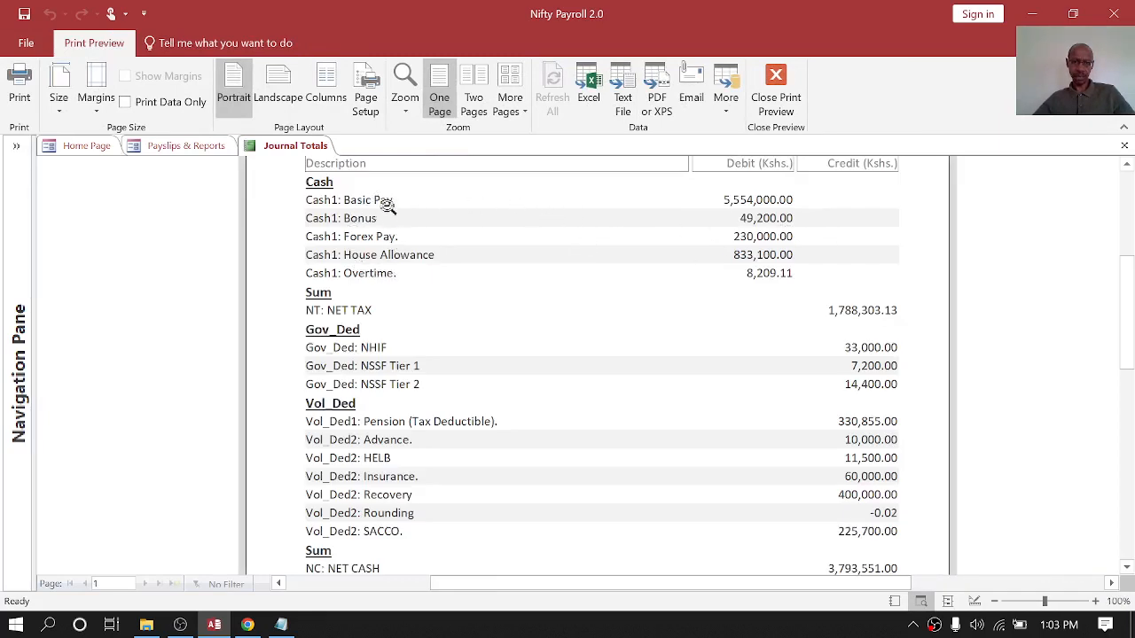
{"action": "scroll", "coordinate": [535, 274], "scroll_direction": "down", "scroll_amount": 1}
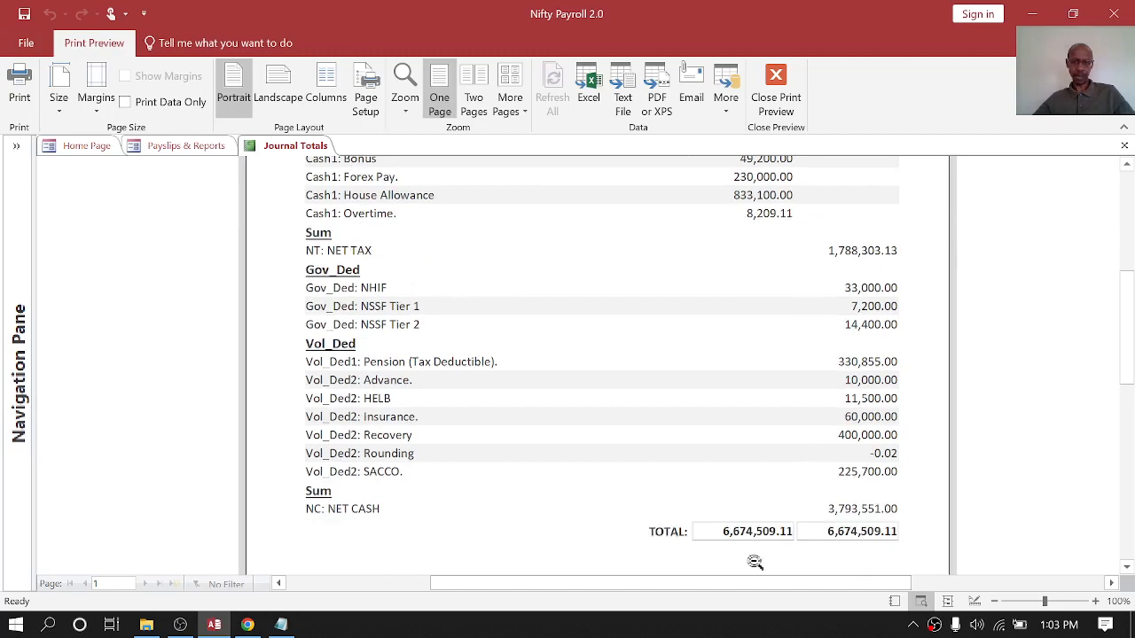
{"action": "scroll", "coordinate": [747, 400], "scroll_direction": "up", "scroll_amount": 2}
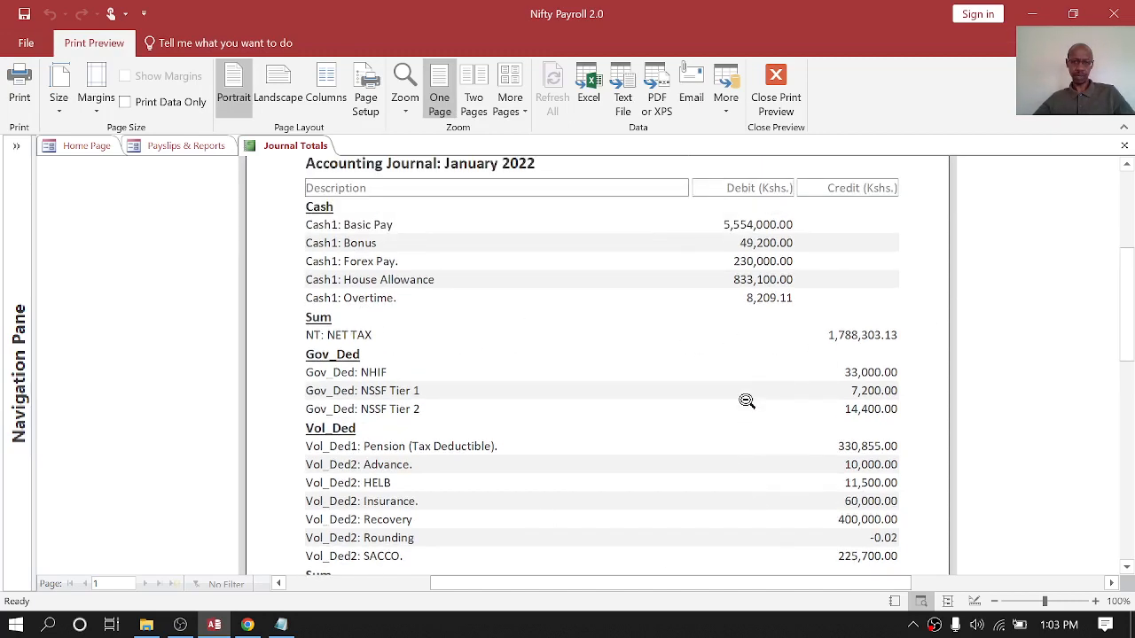
{"action": "scroll", "coordinate": [747, 399], "scroll_direction": "down", "scroll_amount": 1}
{"action": "left_click", "coordinate": [1124, 145]}
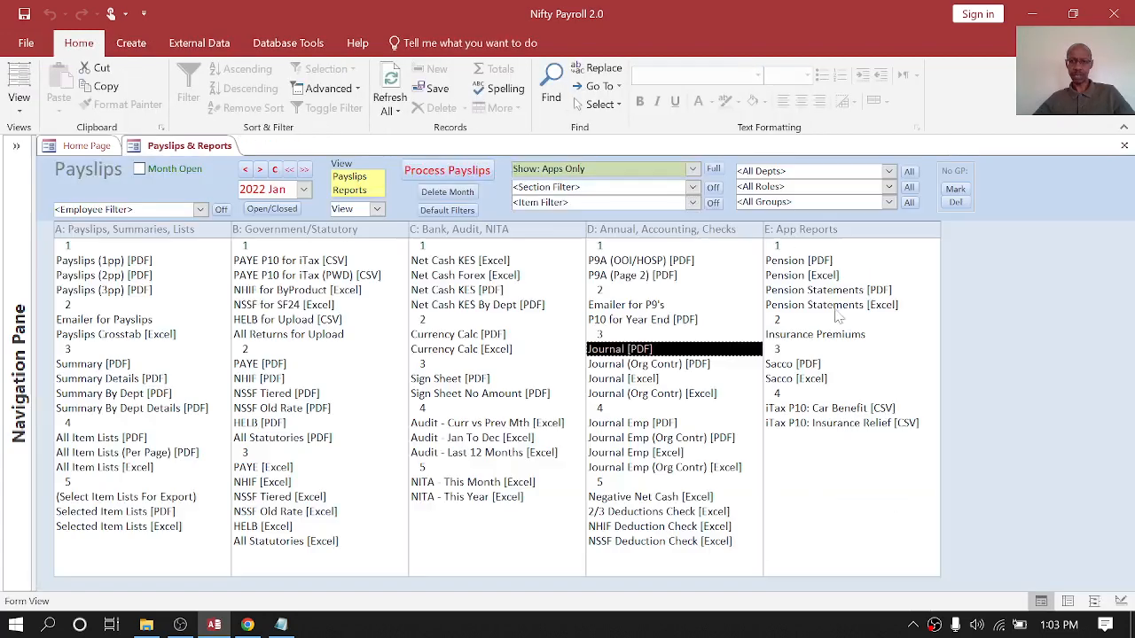
Step: Open the Journal (Org Contr) [PDF] report, examine the employer contribution debits and credits, and close it
{"action": "double_click", "coordinate": [659, 365]}
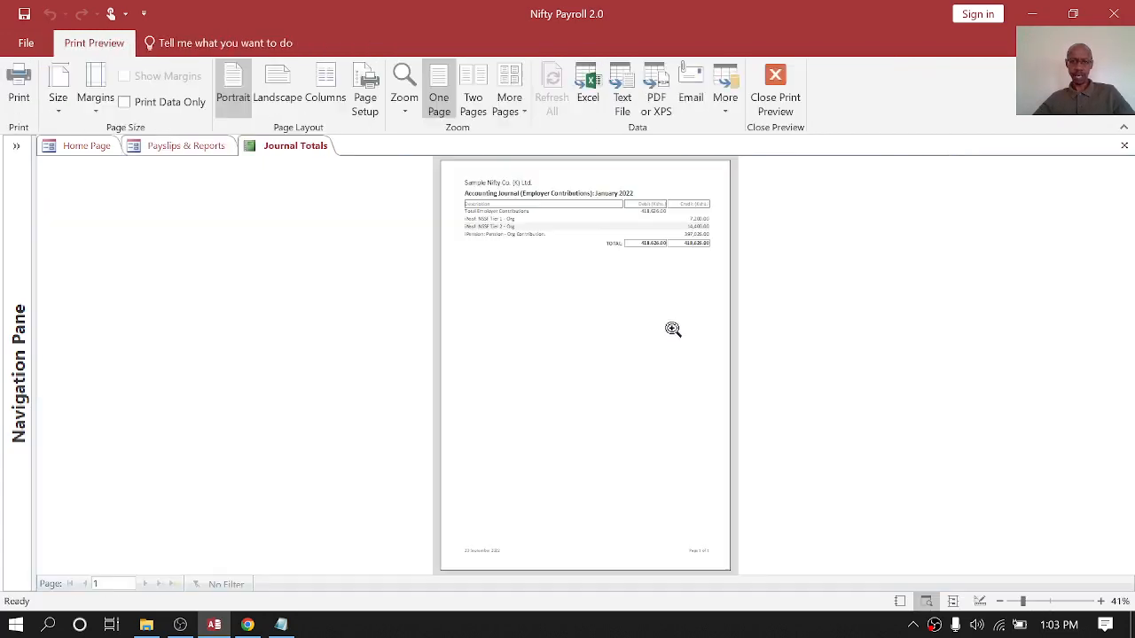
{"action": "left_click", "coordinate": [544, 216]}
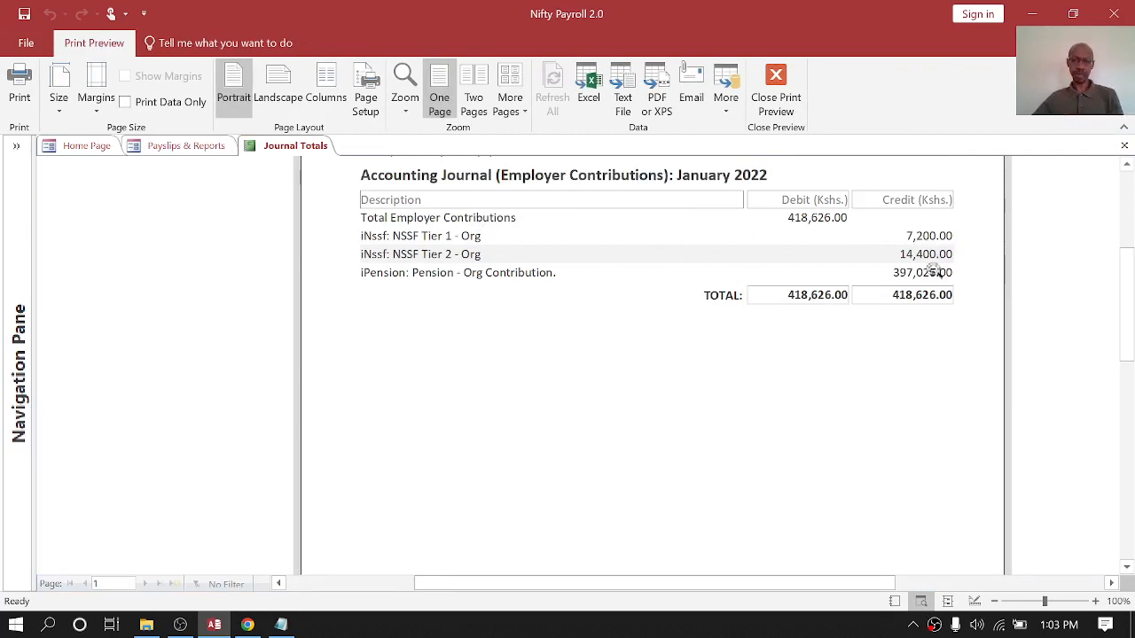
{"action": "left_click", "coordinate": [1124, 146]}
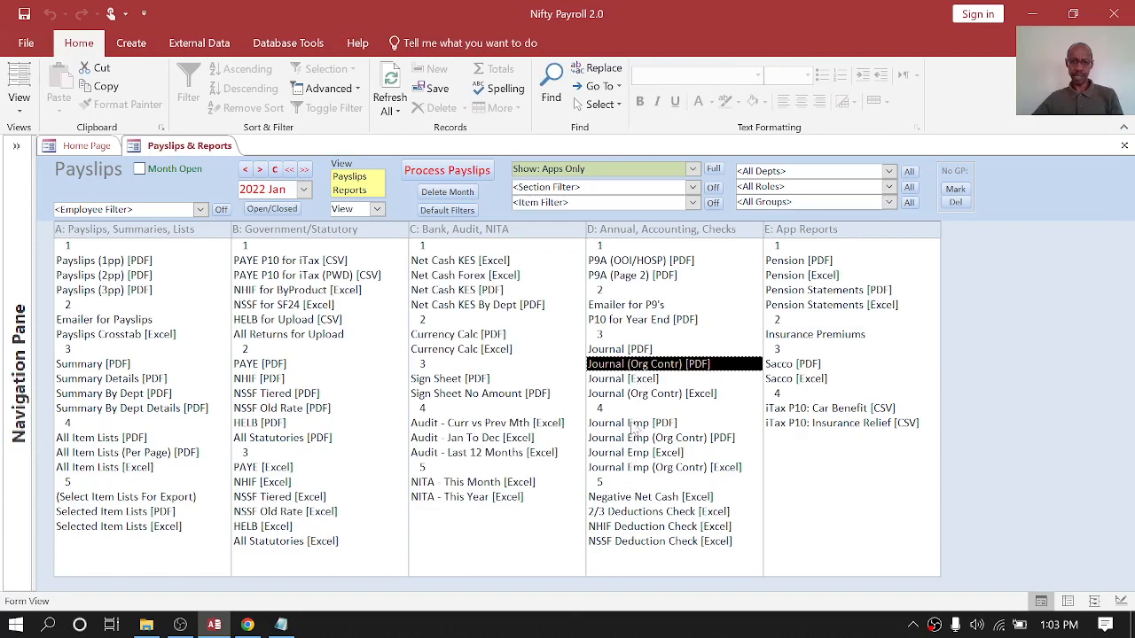
Step: Look over the Journal Emp [PDF] entry, and check the Negative Net Cash [Excel] report for employees with negative net cash, closing it when done
{"action": "left_click", "coordinate": [637, 426]}
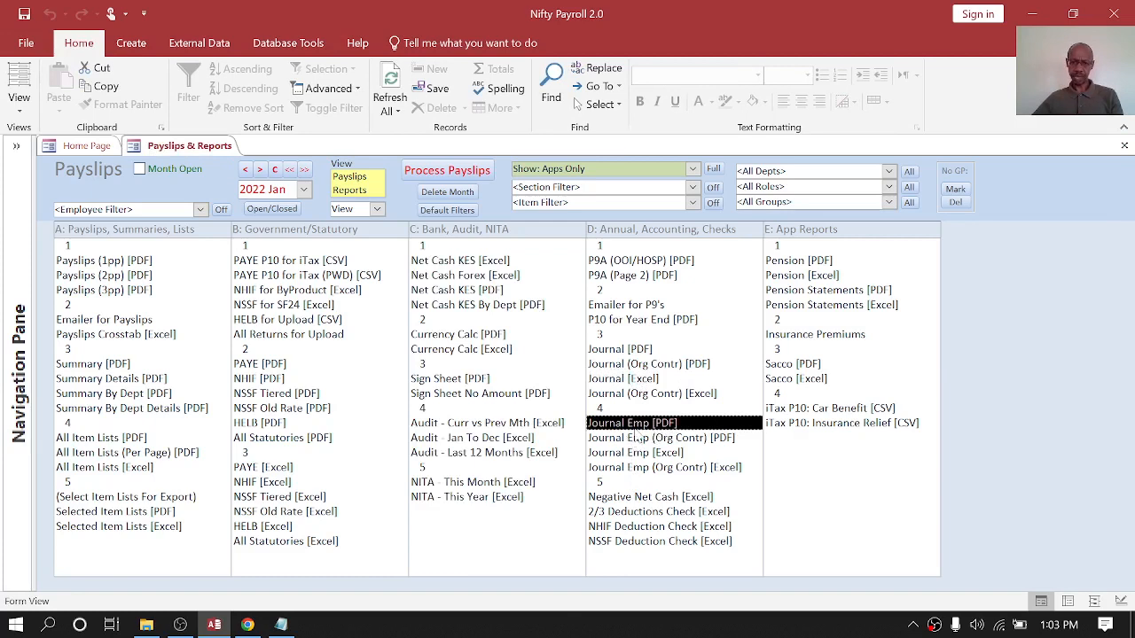
{"action": "left_click", "coordinate": [639, 500]}
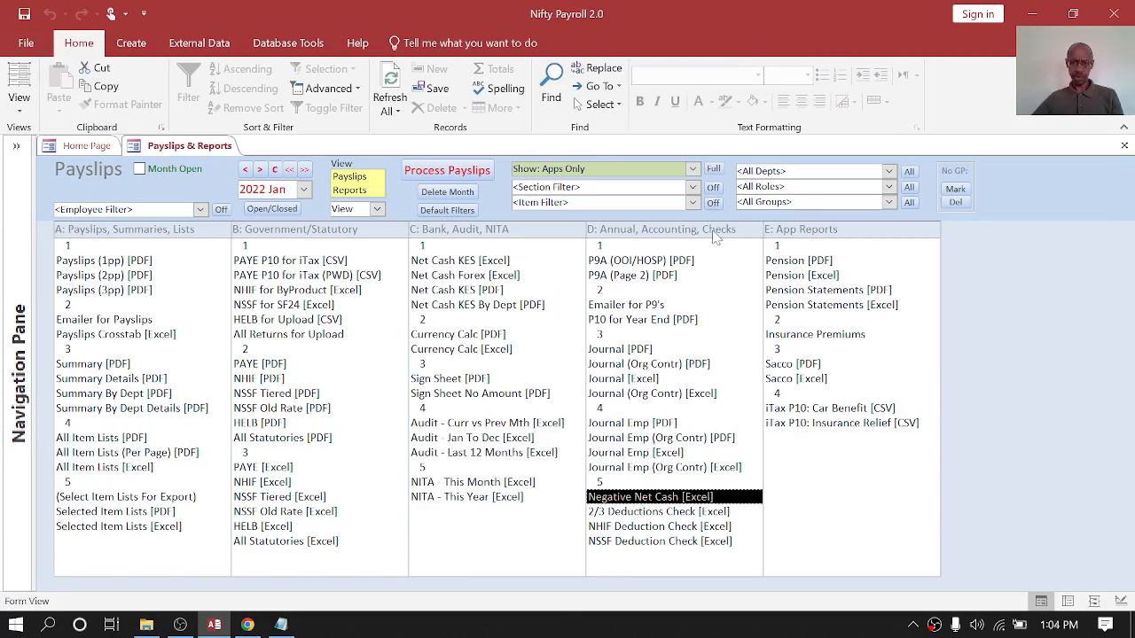
{"action": "left_click", "coordinate": [647, 515]}
{"action": "left_click", "coordinate": [636, 501]}
{"action": "double_click", "coordinate": [636, 502]}
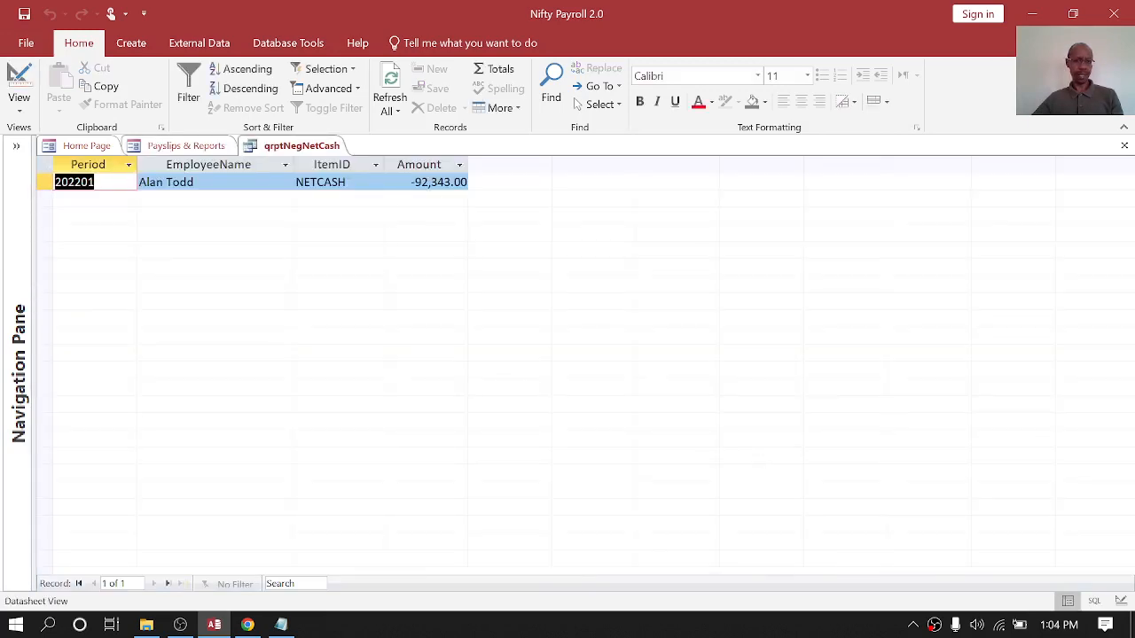
{"action": "left_click", "coordinate": [1124, 145]}
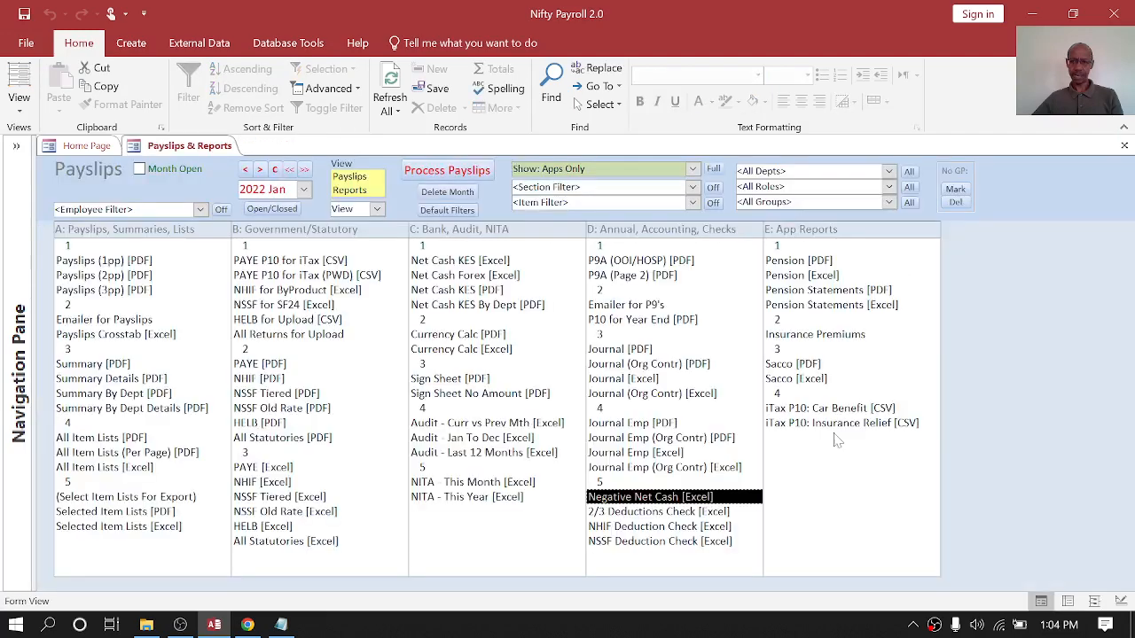
Step: Open the 2/3 Deductions Check [Excel] report, examine the voluntary deductions against net pay, and close it
{"action": "double_click", "coordinate": [645, 513]}
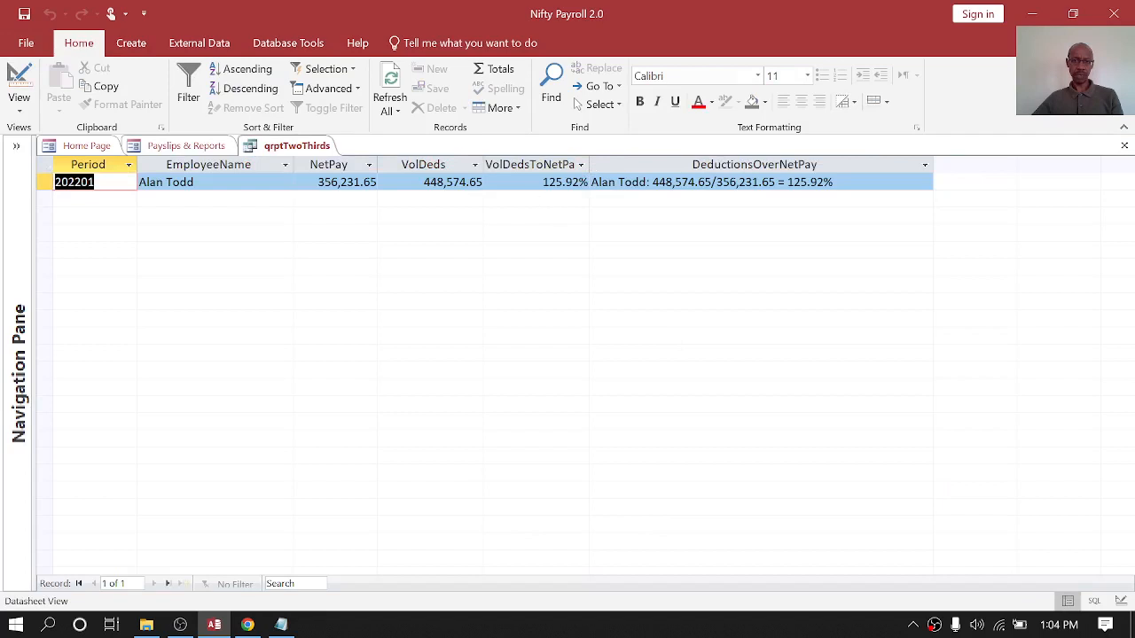
{"action": "left_click_drag", "start_coordinate": [523, 183], "coordinate": [591, 182]}
{"action": "left_click", "coordinate": [625, 182]}
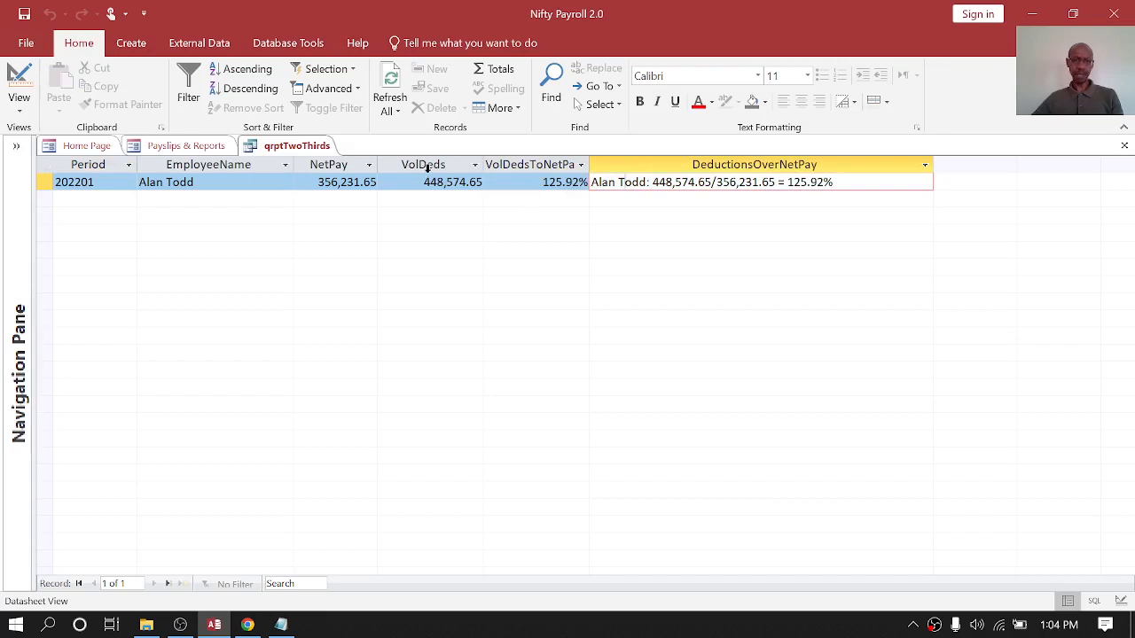
{"action": "left_click_drag", "start_coordinate": [424, 181], "coordinate": [499, 189]}
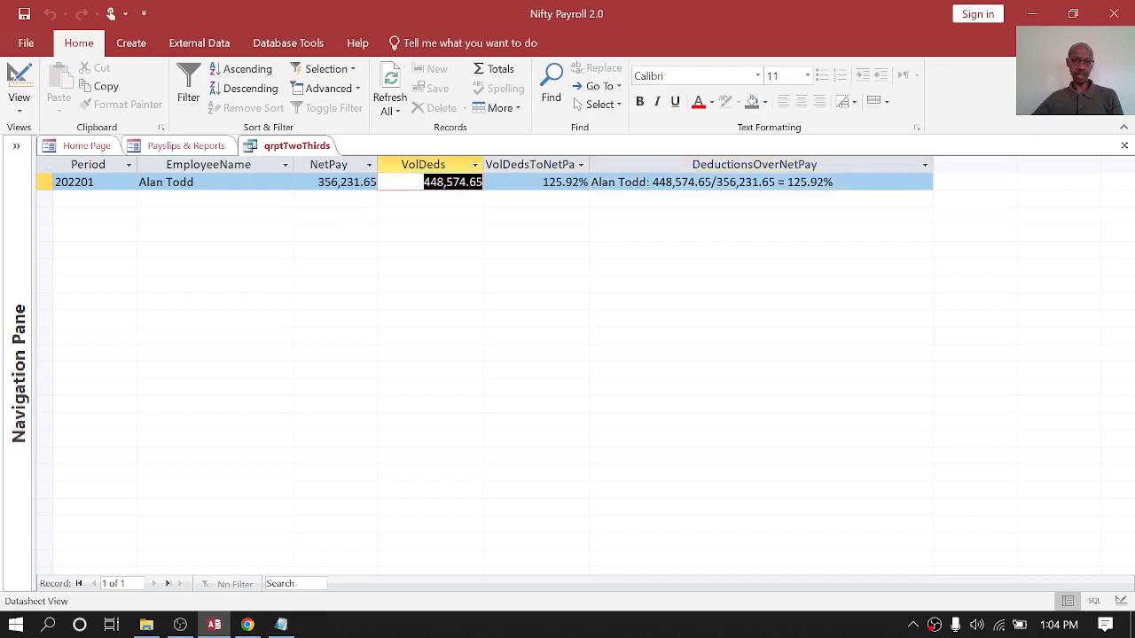
{"action": "left_click", "coordinate": [1124, 146]}
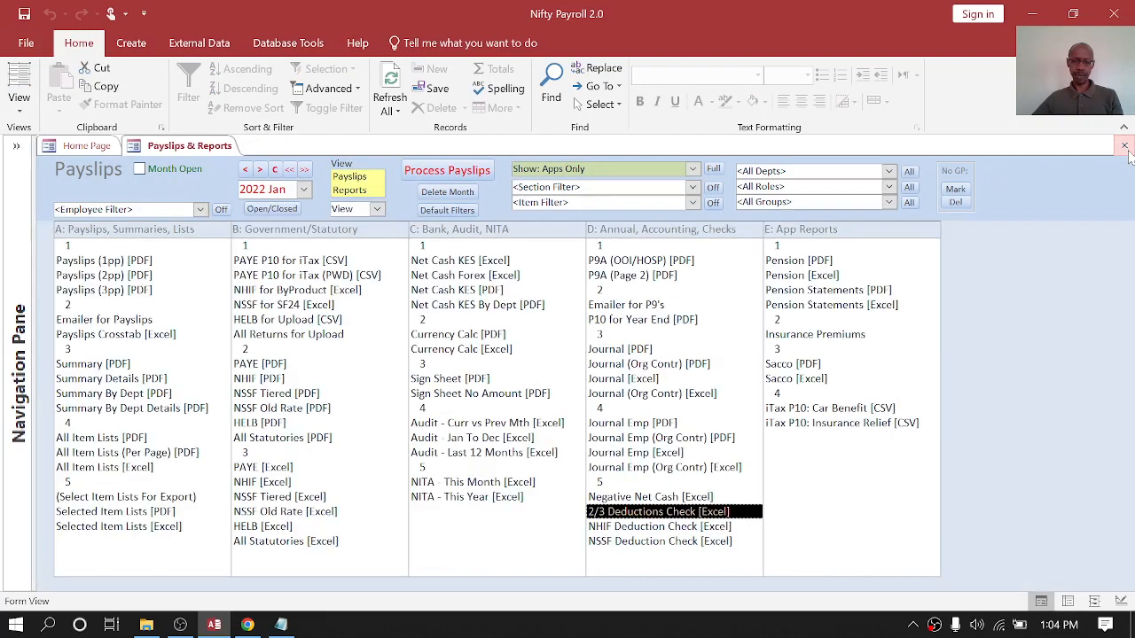
Step: Look over the NHIF Deduction Check [Excel] entry and run the NSSF Deduction Check [Excel] report
{"action": "left_click", "coordinate": [638, 529]}
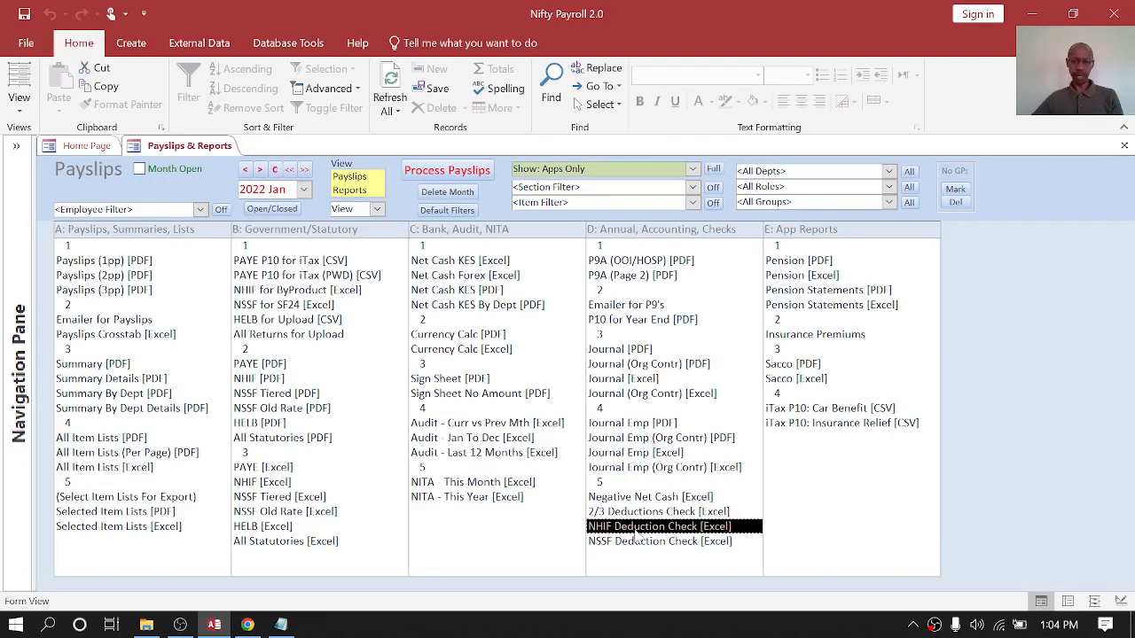
{"action": "left_click", "coordinate": [644, 542]}
{"action": "double_click", "coordinate": [640, 545]}
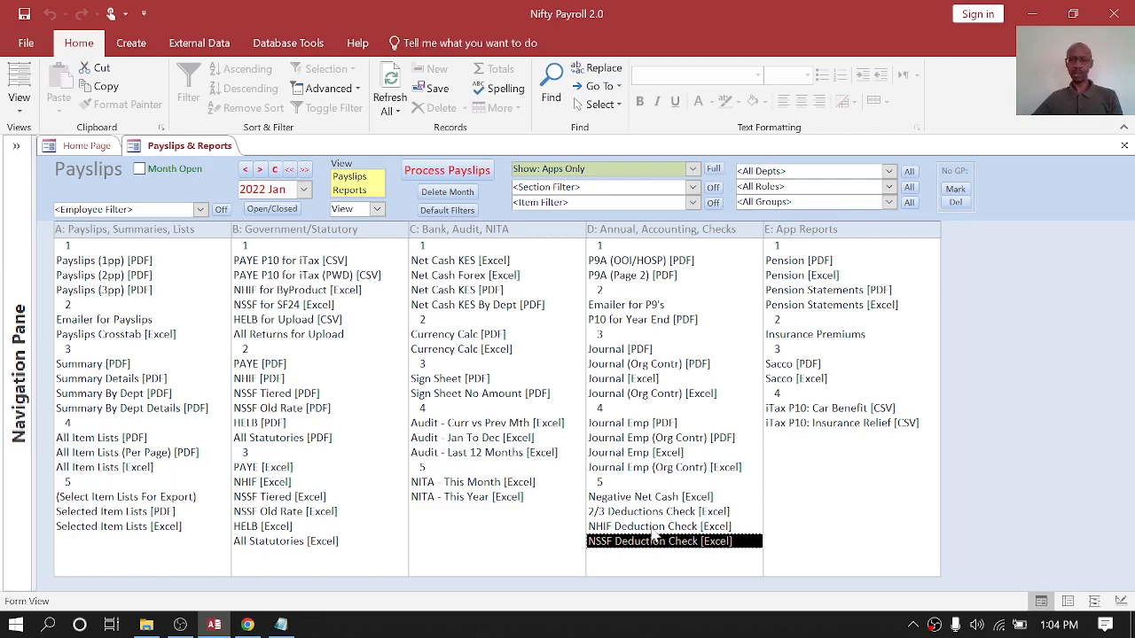
Step: Open the Pension [PDF] report, examine the employee, organization and total contributions, and close it
{"action": "left_click", "coordinate": [801, 265]}
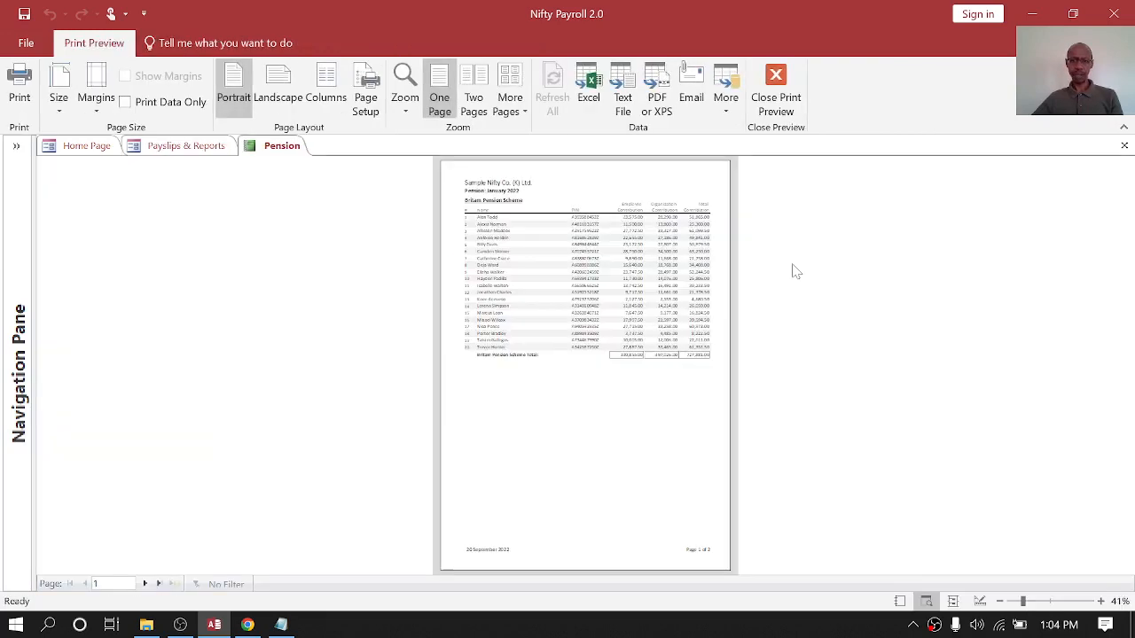
{"action": "left_click", "coordinate": [585, 238]}
{"action": "scroll", "coordinate": [734, 272], "scroll_direction": "up", "scroll_amount": 2}
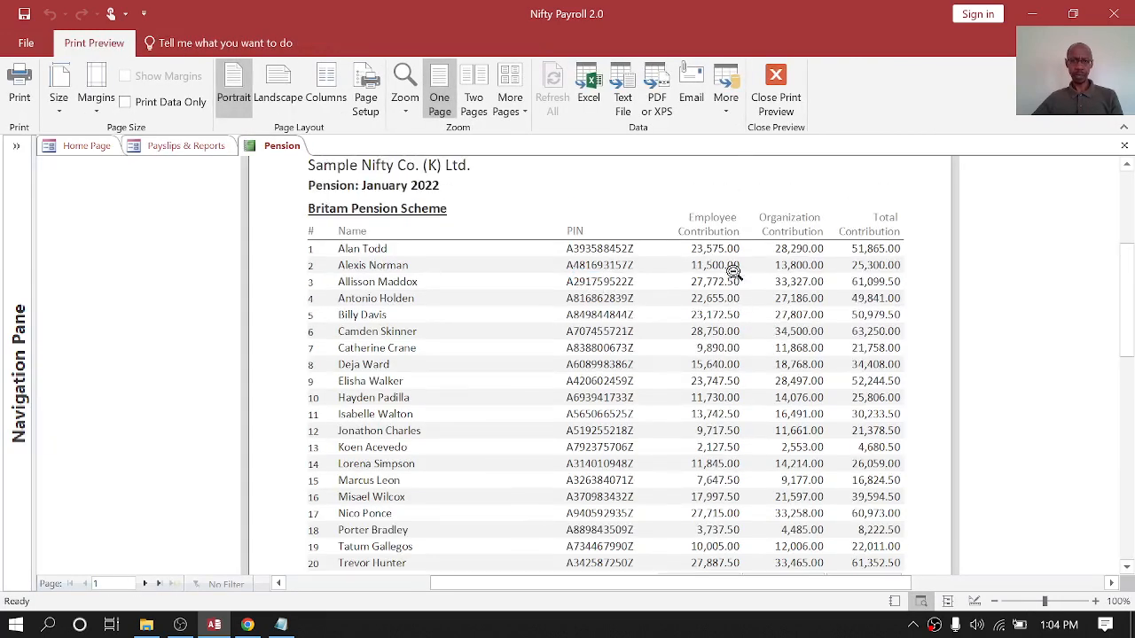
{"action": "left_click", "coordinate": [1124, 145]}
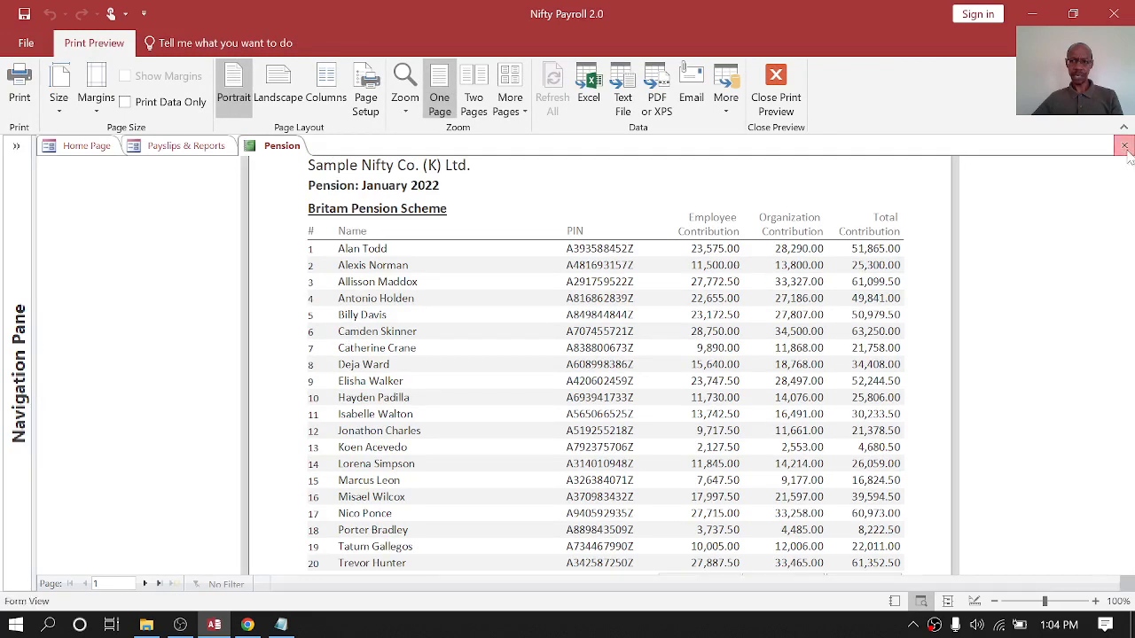
Step: Open the Pension [Excel] and Pension Statements [PDF] reports in turn, examine the contributions enlarged in the statement, and close each one
{"action": "double_click", "coordinate": [814, 276]}
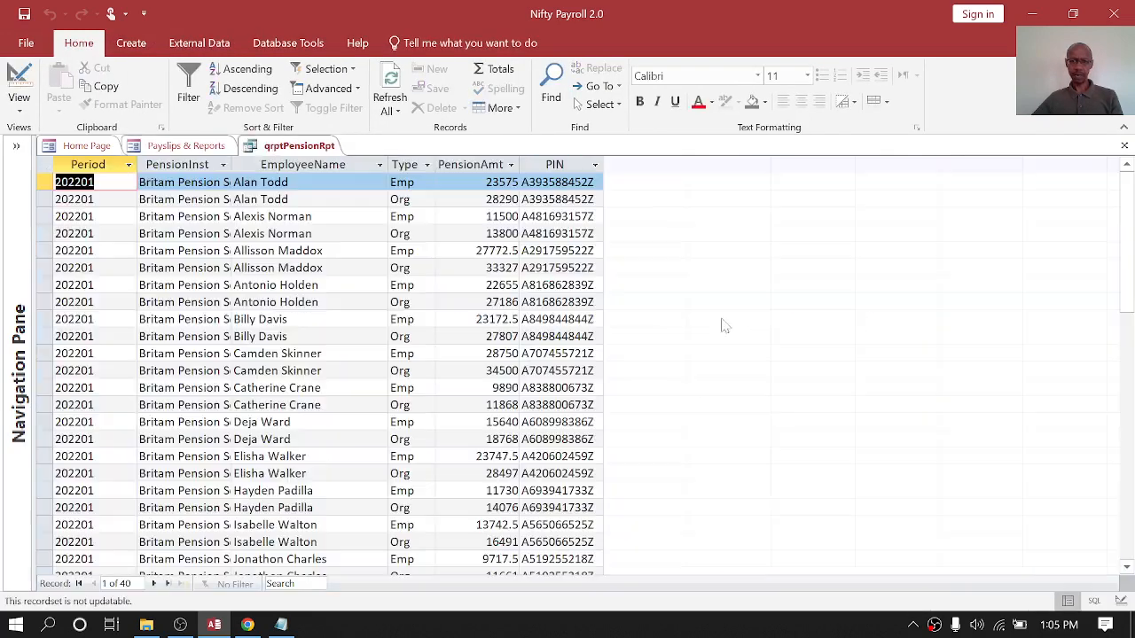
{"action": "left_click", "coordinate": [1124, 146]}
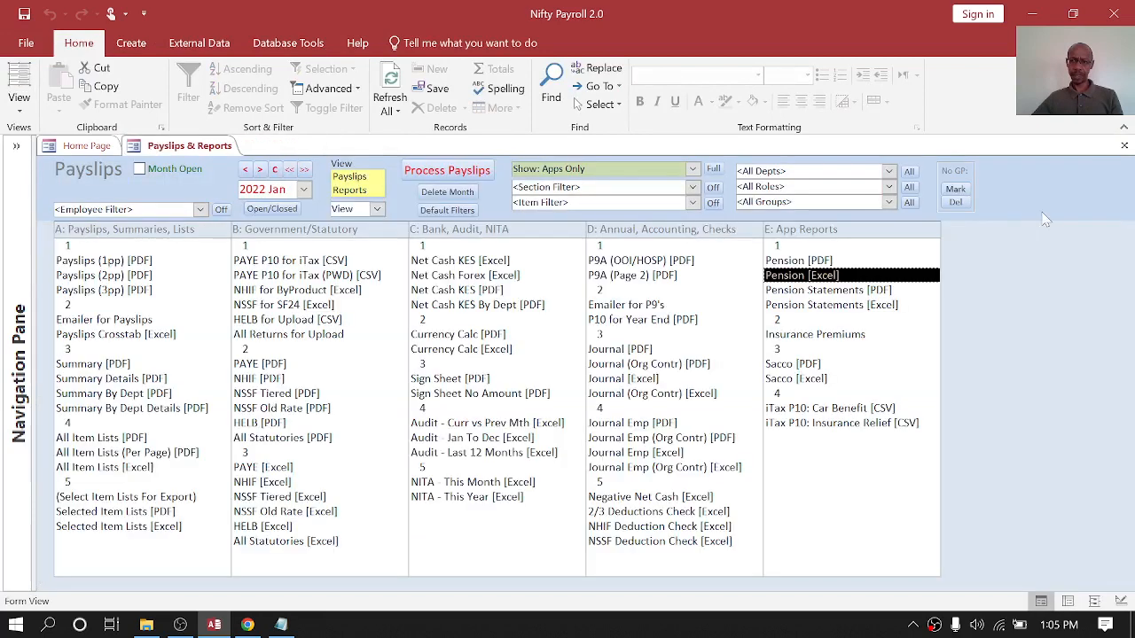
{"action": "double_click", "coordinate": [804, 291]}
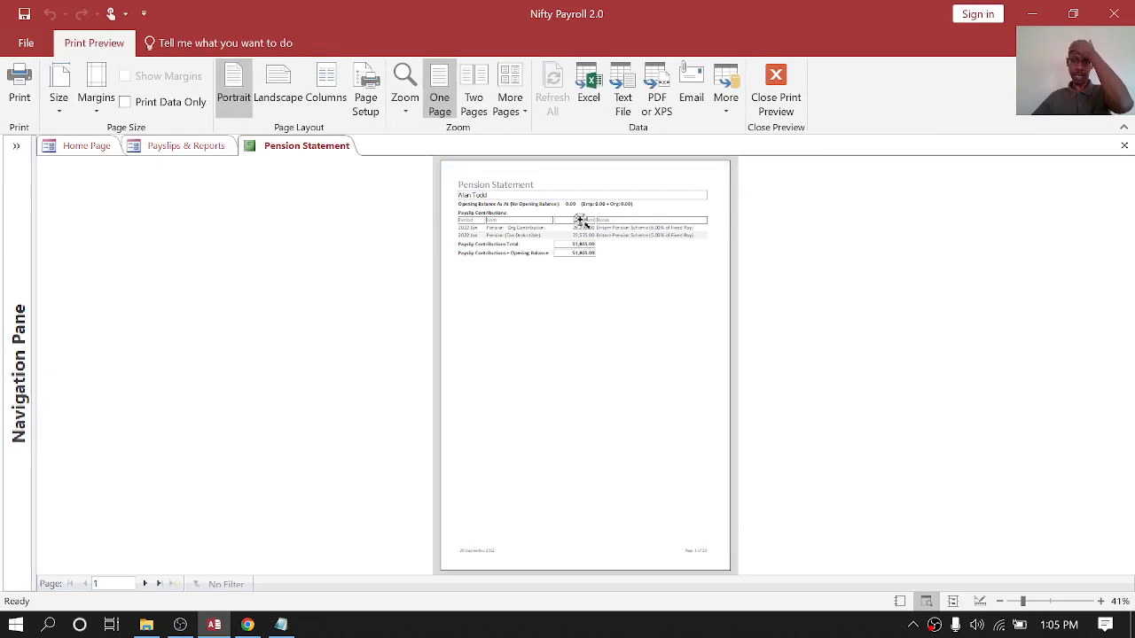
{"action": "left_click", "coordinate": [580, 221]}
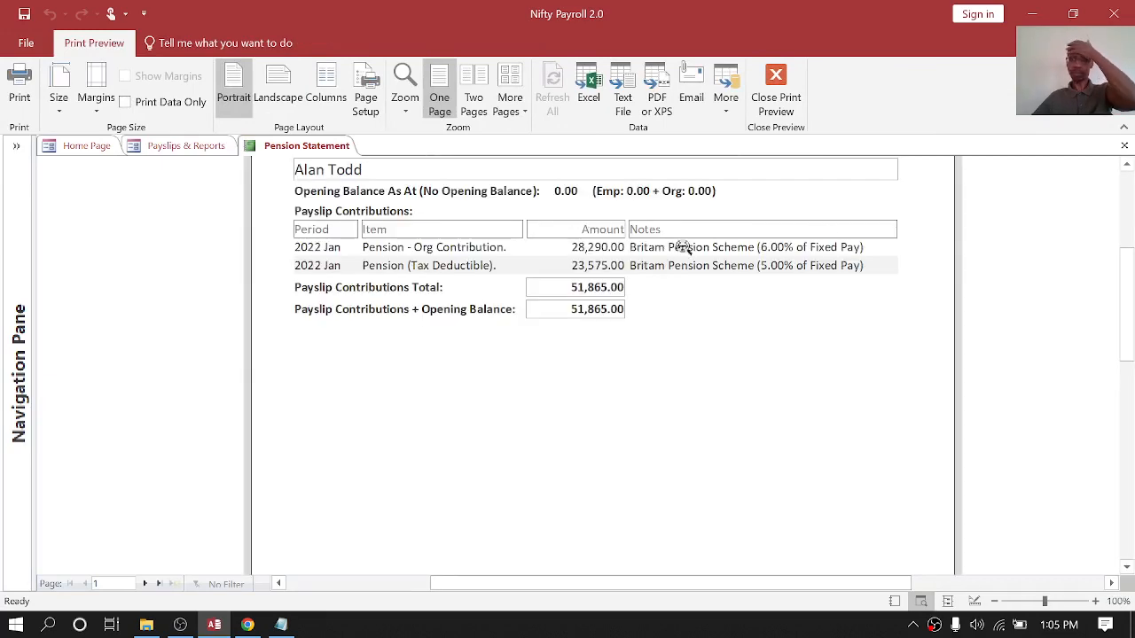
{"action": "left_click", "coordinate": [1124, 146]}
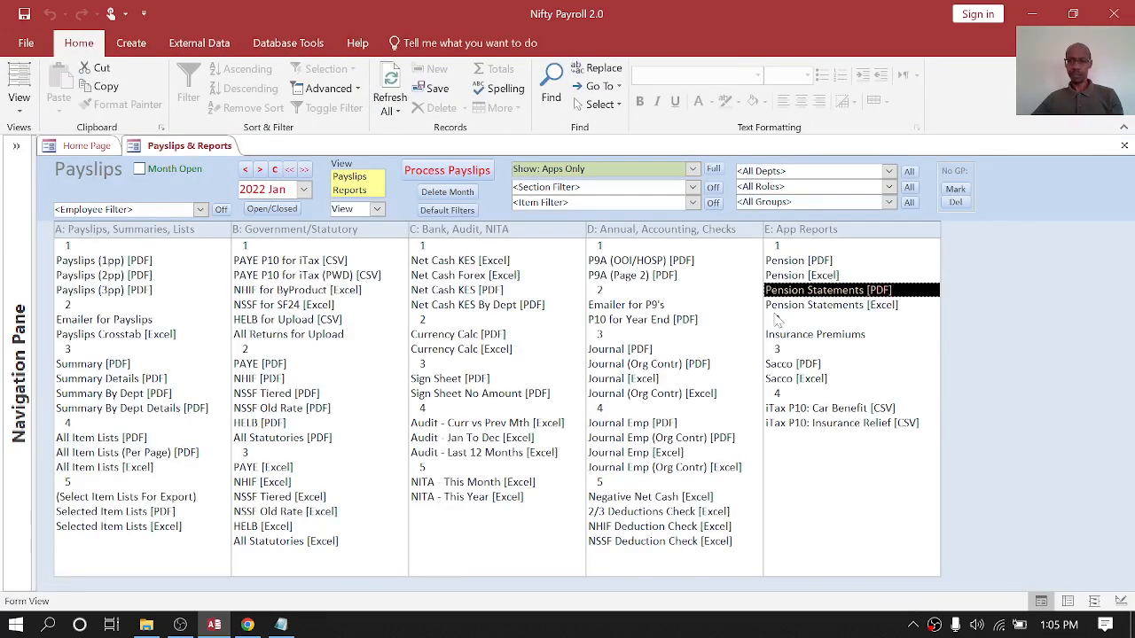
Step: Open the Insurance Premiums report, examine the employee premiums down to the totals, and close it
{"action": "left_click", "coordinate": [829, 336]}
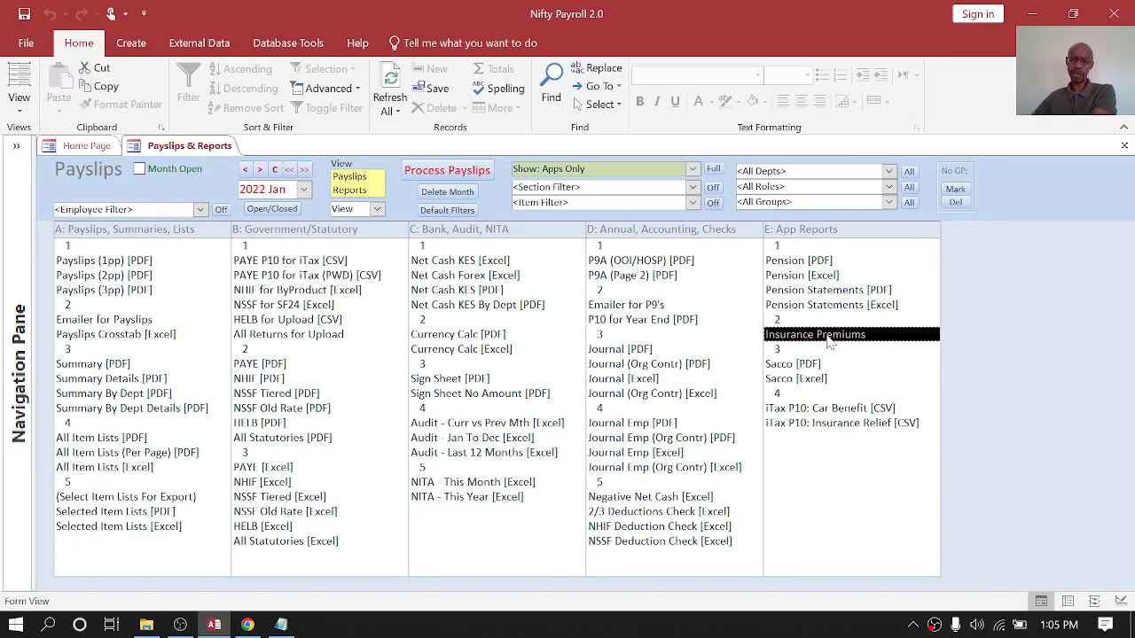
{"action": "double_click", "coordinate": [829, 337]}
{"action": "left_click", "coordinate": [599, 211]}
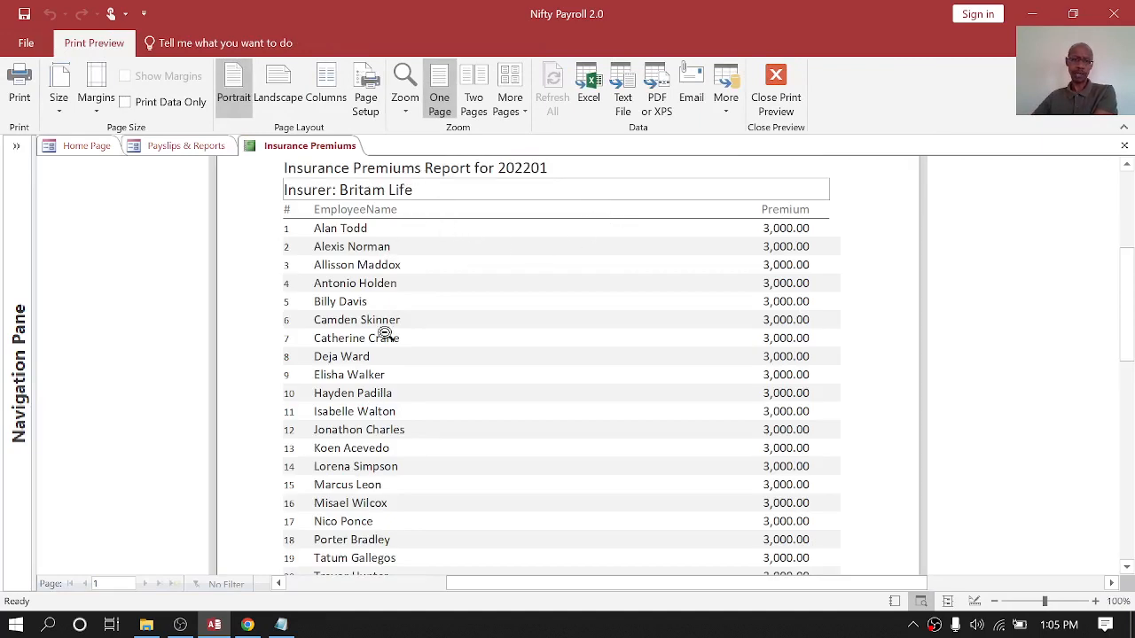
{"action": "scroll", "coordinate": [715, 385], "scroll_direction": "down", "scroll_amount": 3}
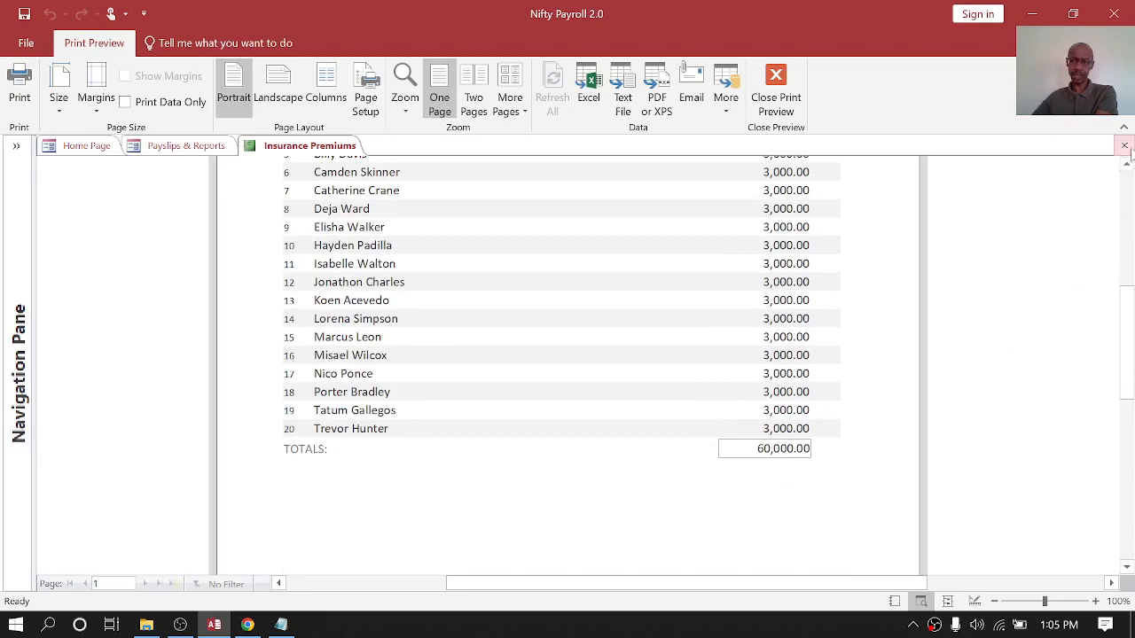
{"action": "left_click", "coordinate": [1124, 145]}
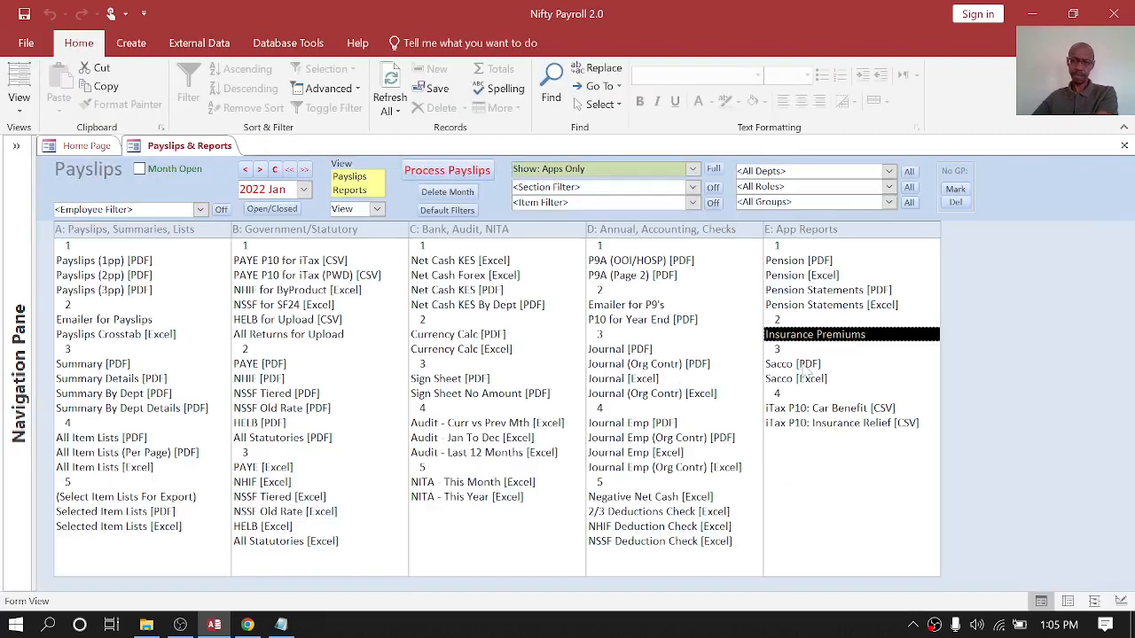
Step: Open the Sacco [PDF] report, examine the saving, loan and total columns, and close it
{"action": "double_click", "coordinate": [808, 371]}
{"action": "left_click", "coordinate": [624, 302]}
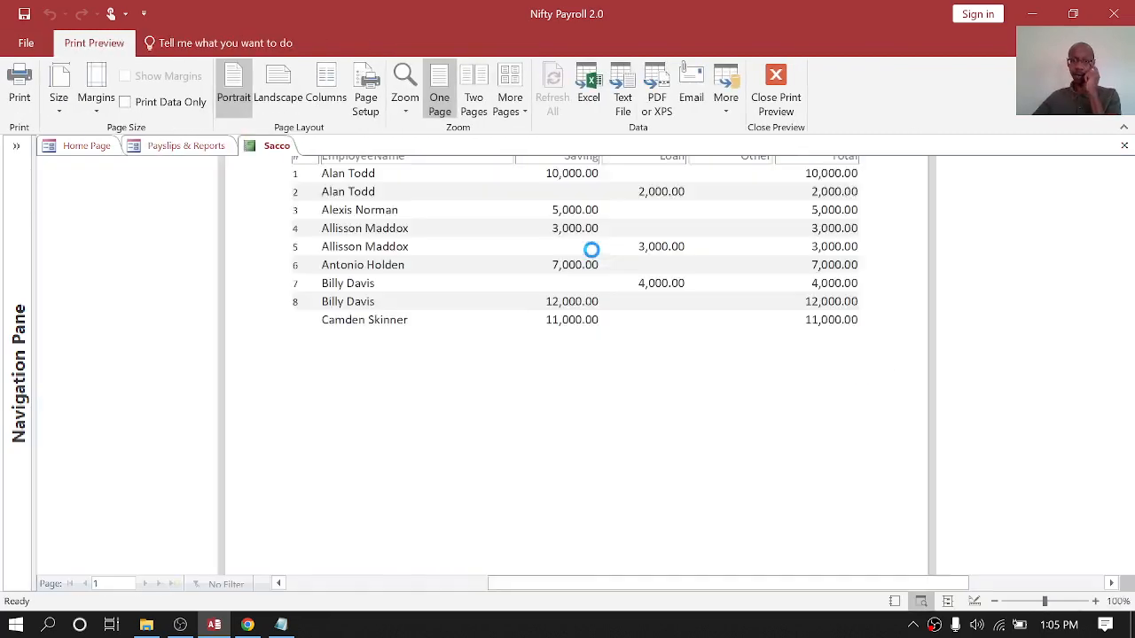
{"action": "scroll", "coordinate": [674, 263], "scroll_direction": "up", "scroll_amount": 2}
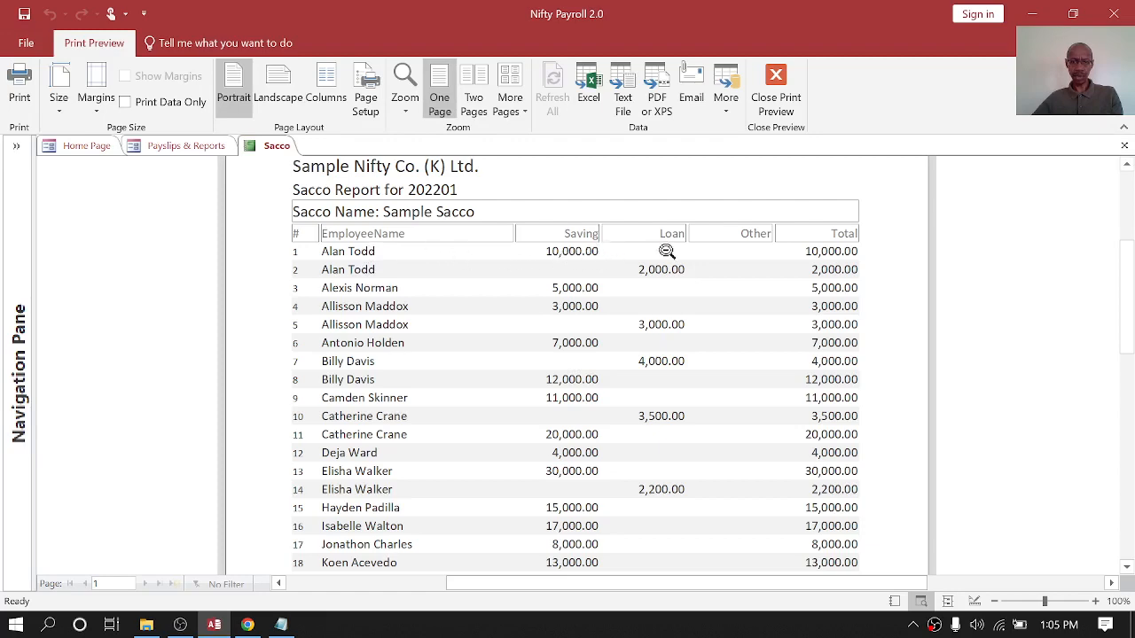
{"action": "left_click", "coordinate": [1124, 145]}
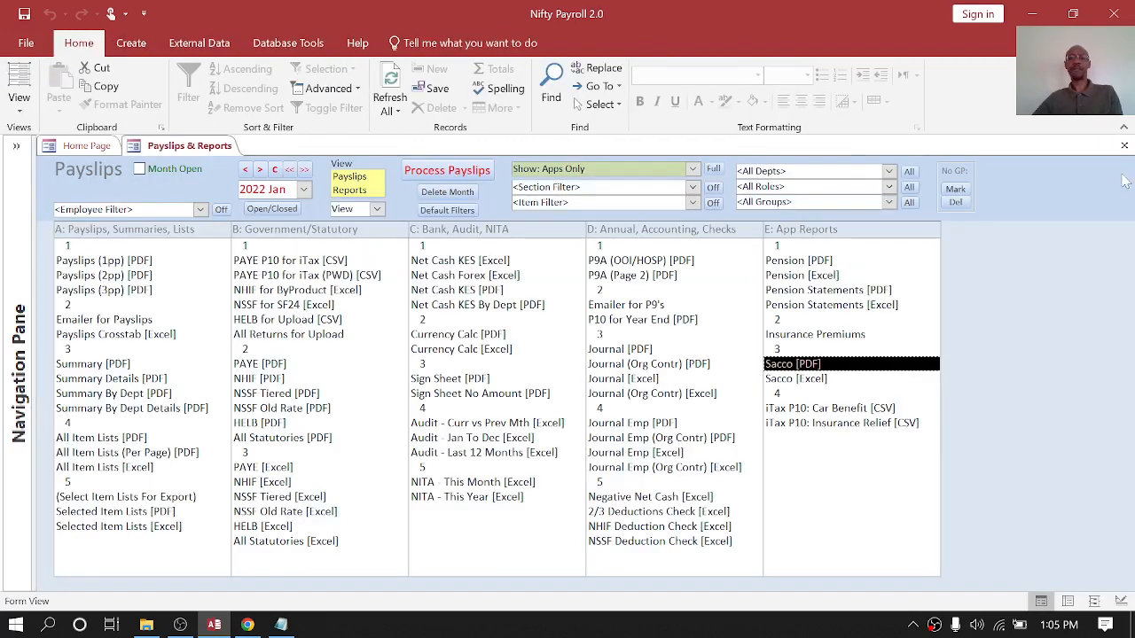
Step: View the iTax P10: Car Benefit [CSV] and iTax P10: Insurance Relief [CSV] sheets in turn, closing each one
{"action": "left_click", "coordinate": [816, 412]}
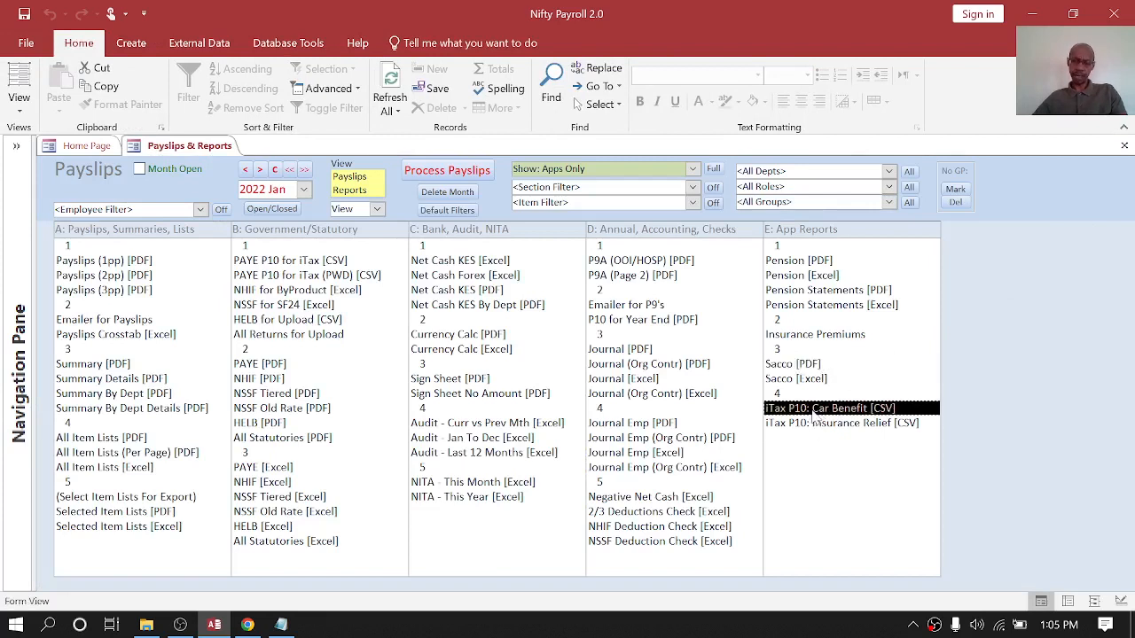
{"action": "double_click", "coordinate": [812, 413]}
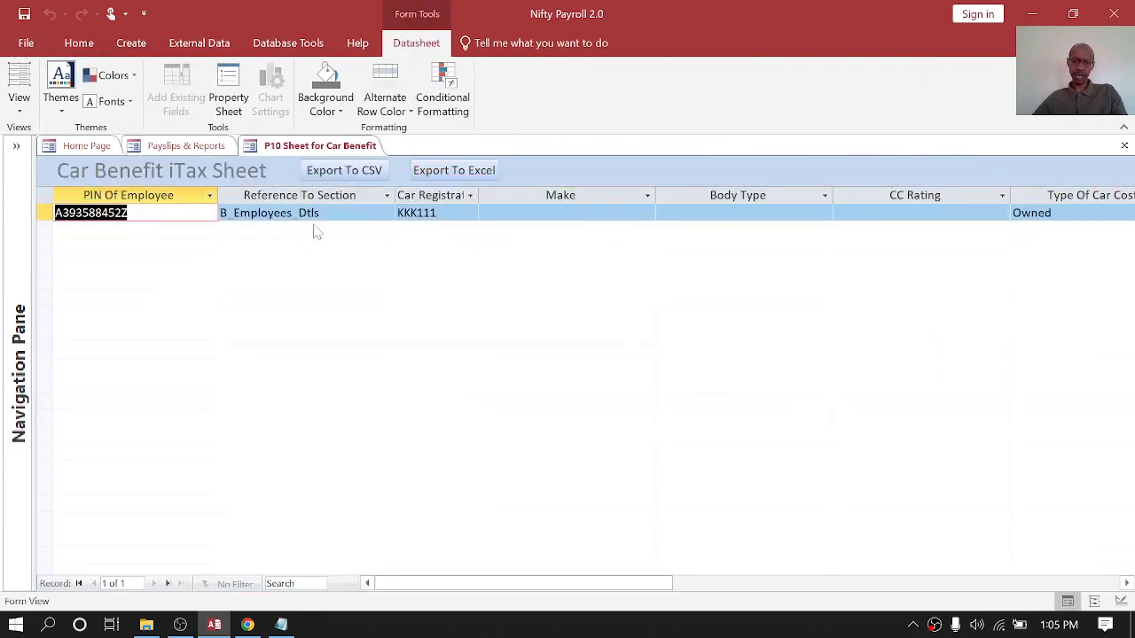
{"action": "left_click", "coordinate": [1124, 145]}
{"action": "left_click", "coordinate": [836, 422]}
{"action": "double_click", "coordinate": [834, 422]}
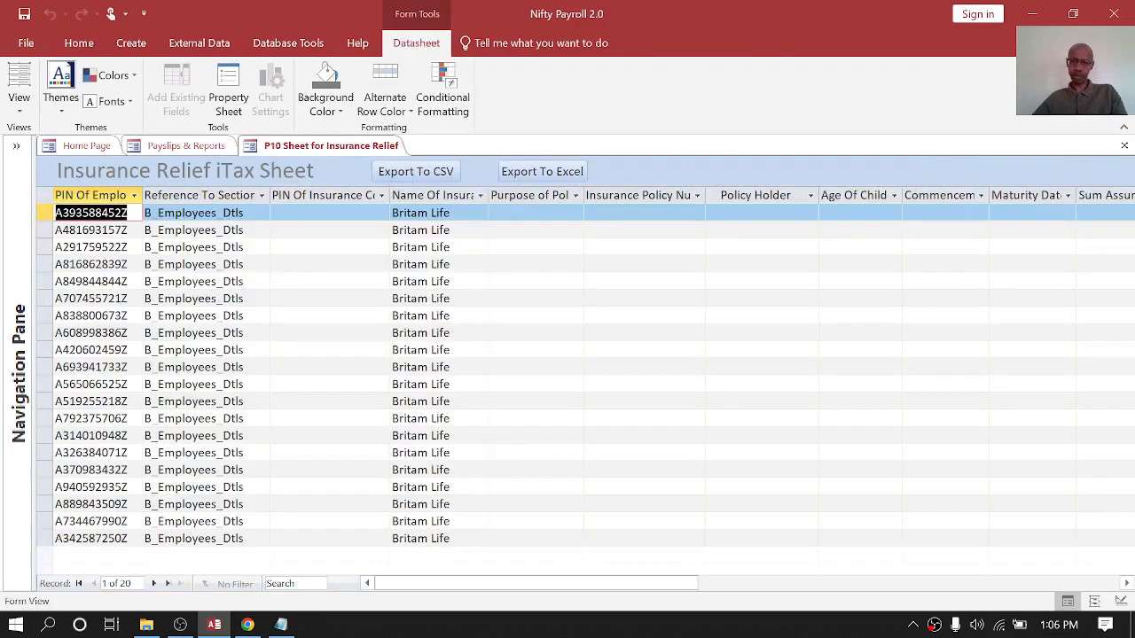
{"action": "left_click", "coordinate": [1124, 146]}
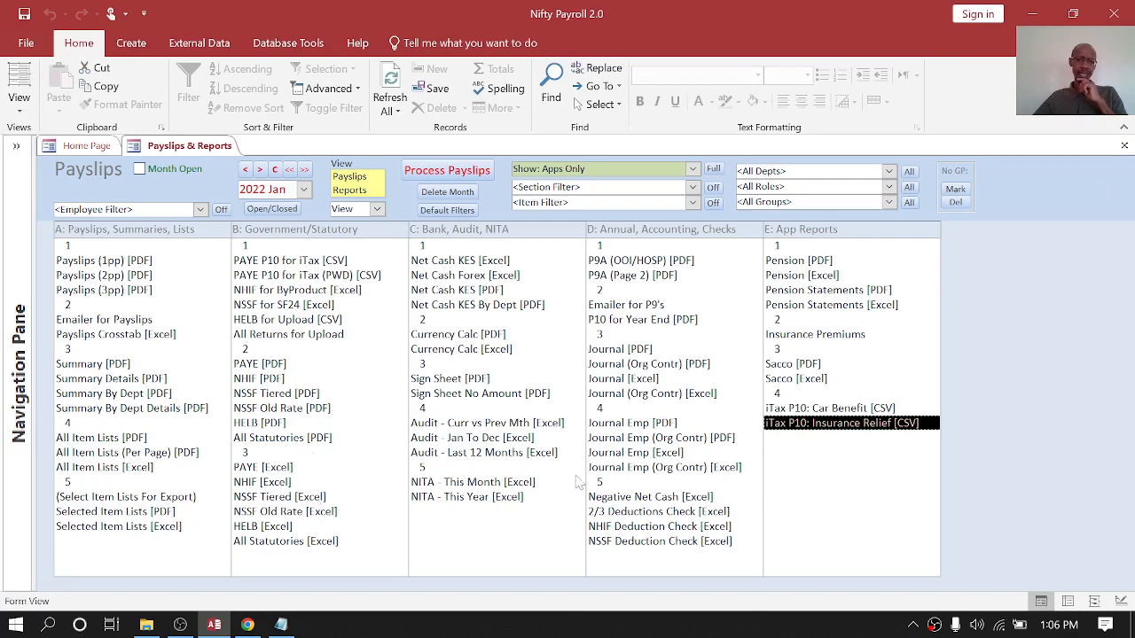
Step: Look over the Negative Net Cash, 2/3 and NHIF deduction check entries and the NITA - This Month [Excel] entry
{"action": "left_click", "coordinate": [629, 498]}
{"action": "left_click", "coordinate": [628, 512]}
{"action": "left_click", "coordinate": [621, 529]}
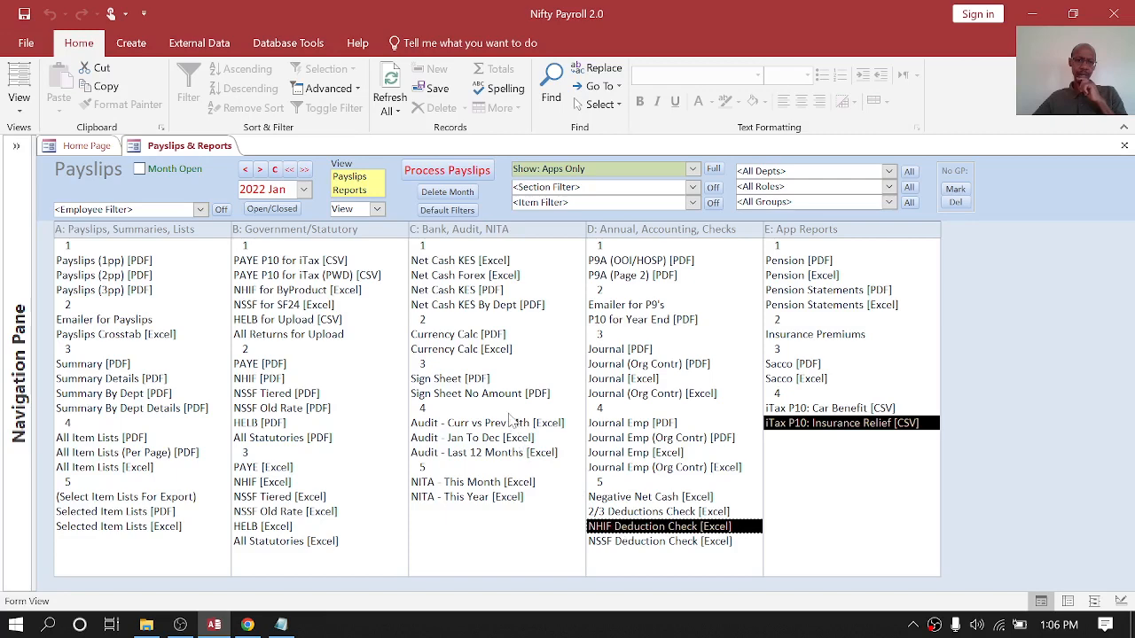
{"action": "left_click", "coordinate": [470, 484]}
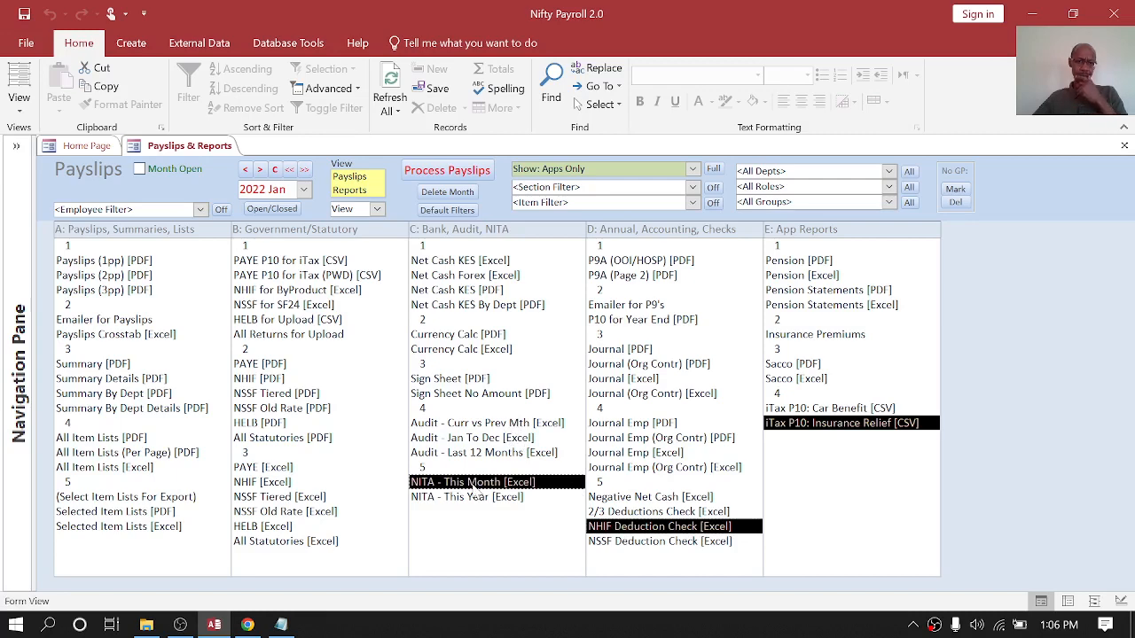
Step: Run the NSSF for SF24 [Excel] report, acknowledge the Wrap Text reminder, examine the employee rows, and close it
{"action": "double_click", "coordinate": [269, 311]}
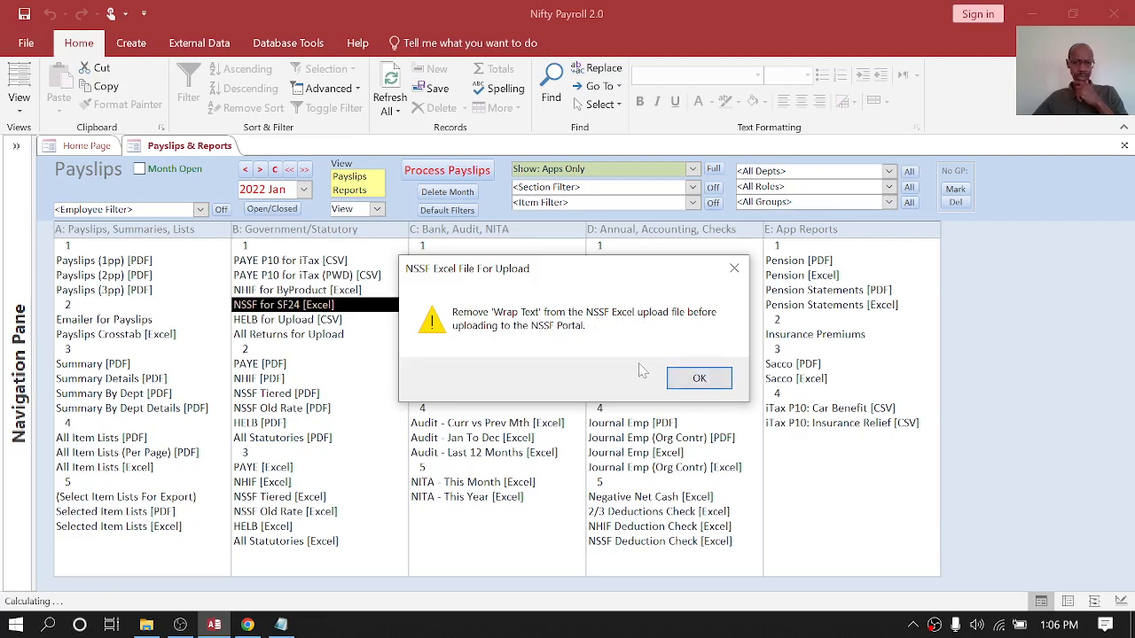
{"action": "left_click", "coordinate": [709, 388]}
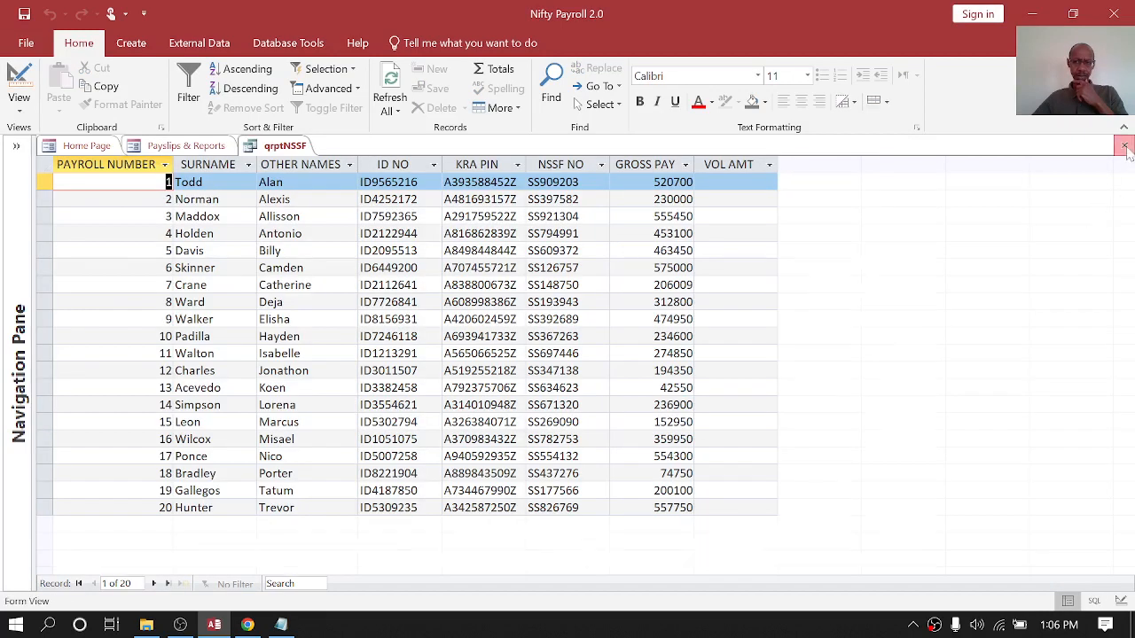
{"action": "left_click", "coordinate": [1124, 146]}
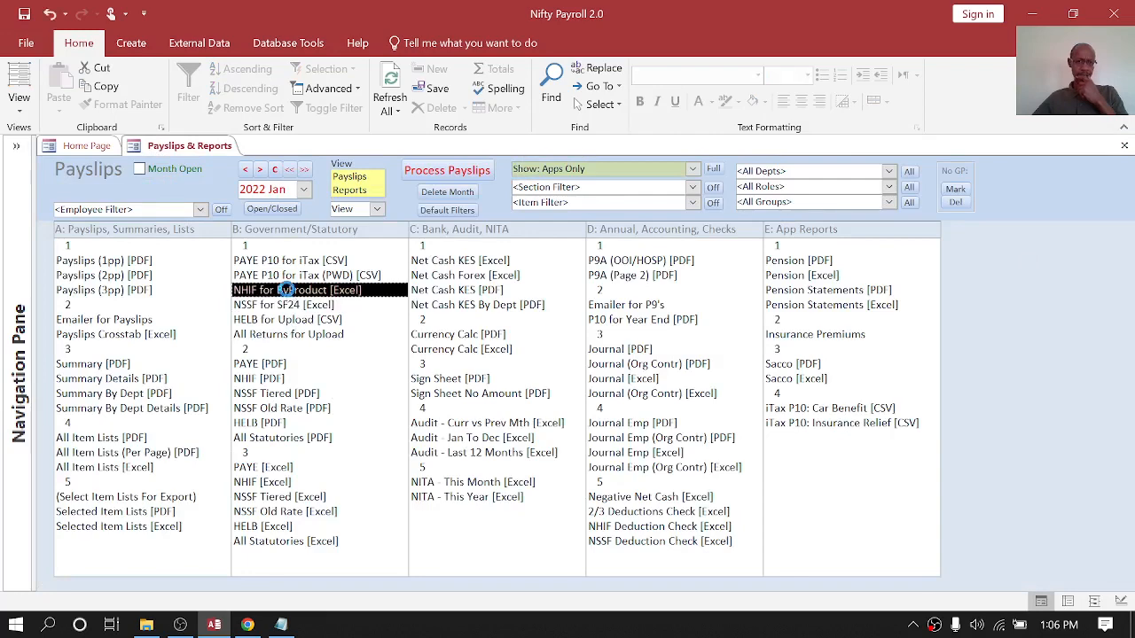
Step: View and close the NHIF for ByProduct [Excel] report, and look over the PAYE P10 for iTax [CSV] and HELB for Upload [CSV] entries
{"action": "left_click", "coordinate": [297, 291]}
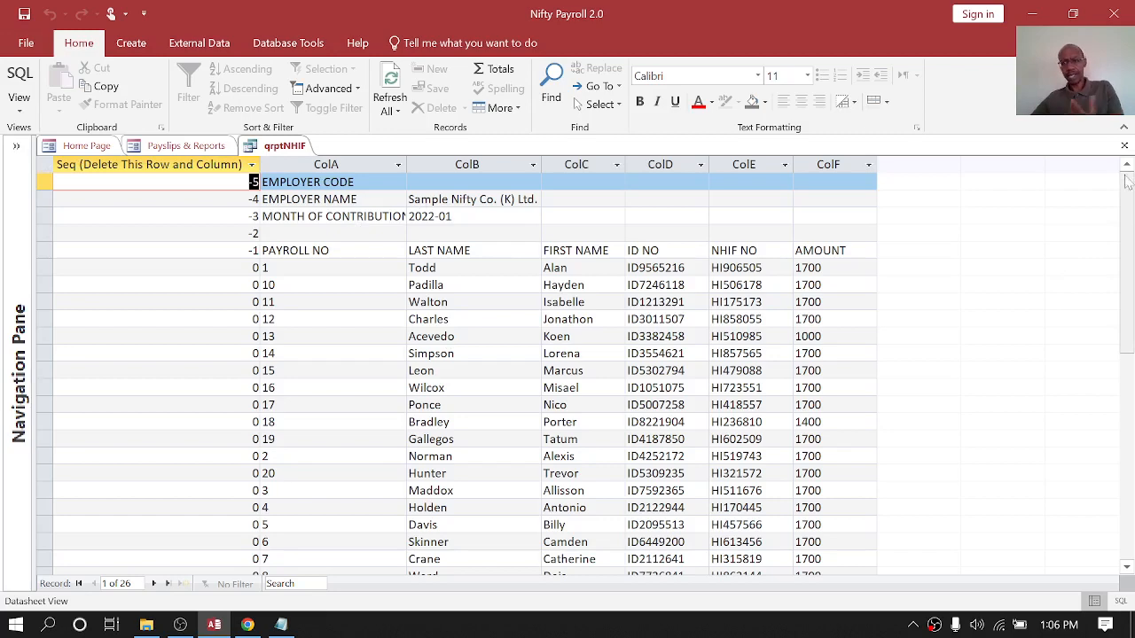
{"action": "left_click", "coordinate": [1124, 145]}
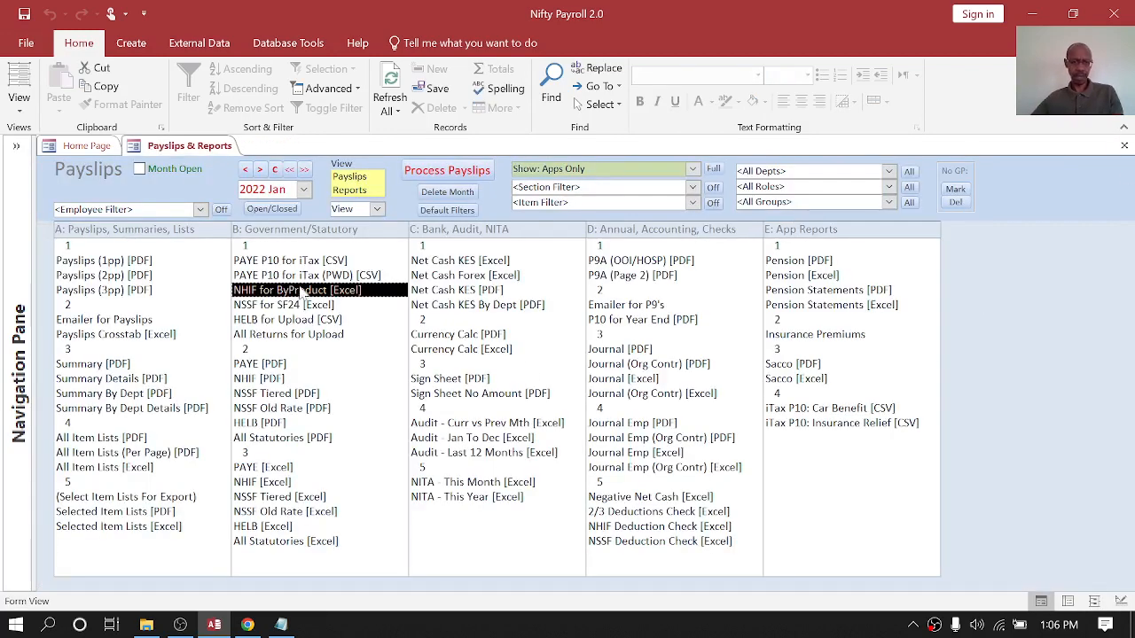
{"action": "left_click", "coordinate": [281, 263]}
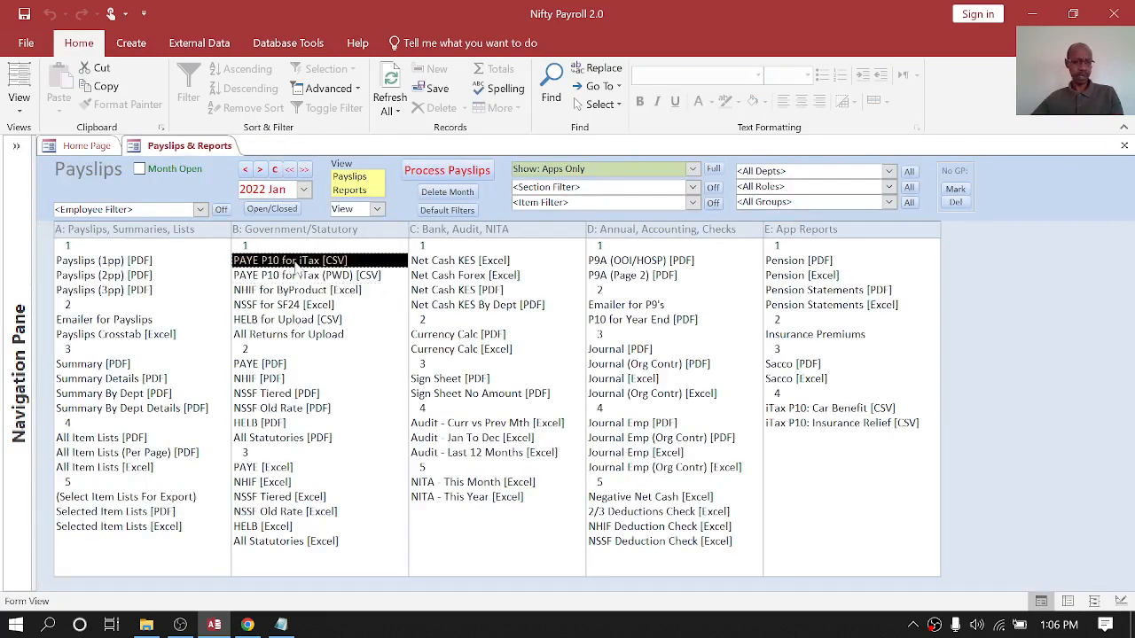
{"action": "left_click", "coordinate": [279, 324]}
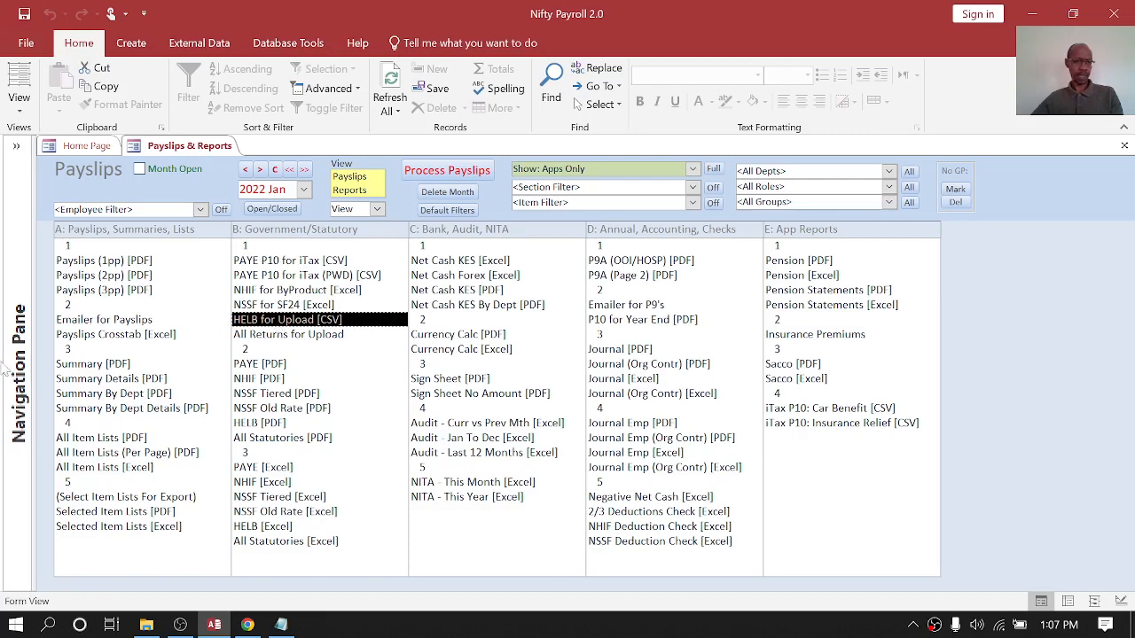
Step: Open the Payslips Crosstab [Excel] report and examine the cash pay and gross pay columns
{"action": "left_click", "coordinate": [109, 337]}
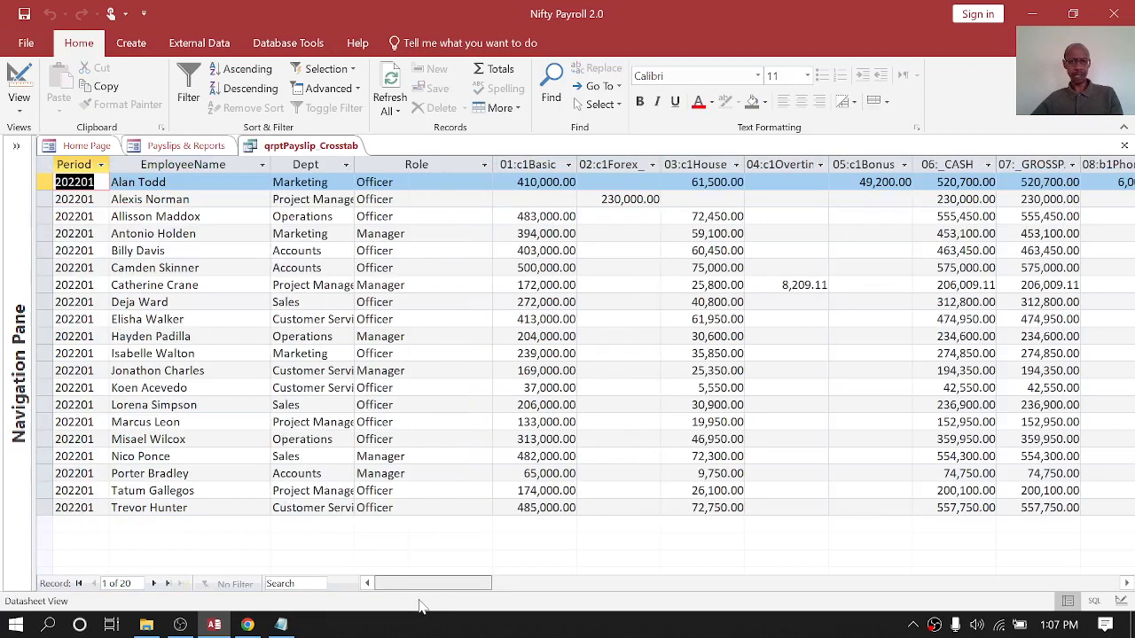
{"action": "left_click_drag", "start_coordinate": [434, 607], "coordinate": [446, 608]}
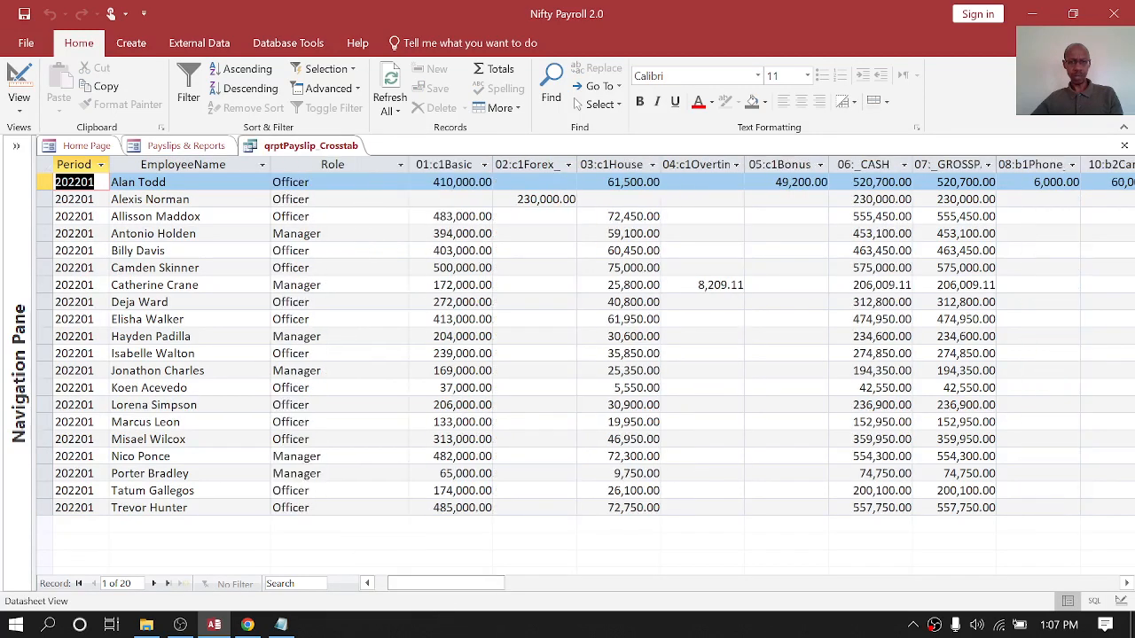
{"action": "left_click", "coordinate": [862, 167]}
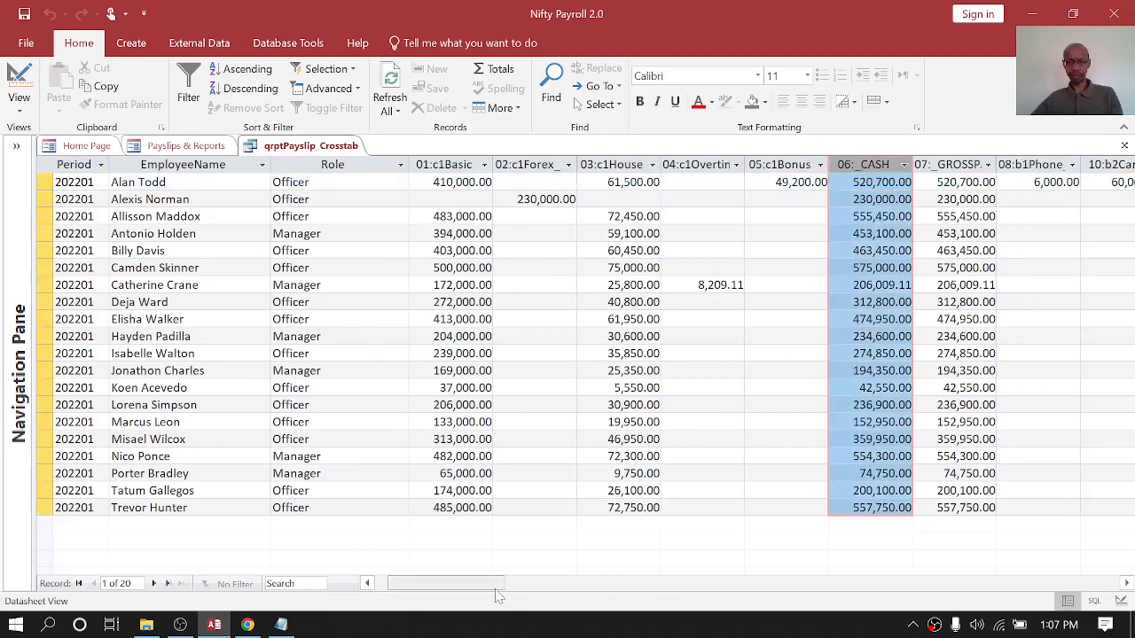
{"action": "left_click_drag", "start_coordinate": [444, 583], "coordinate": [483, 583]}
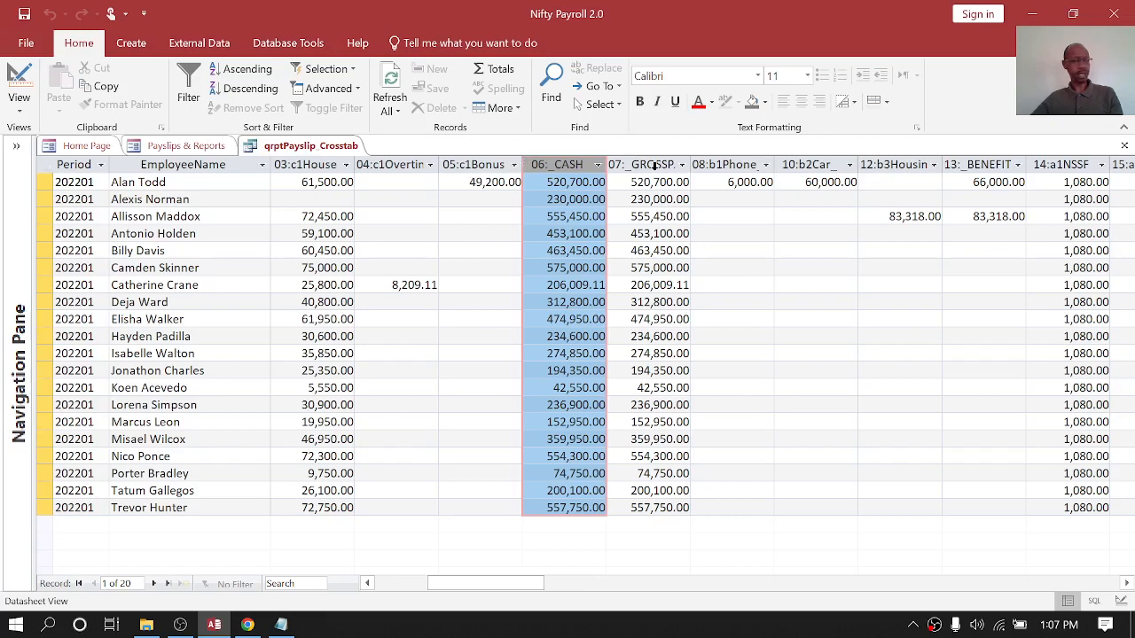
{"action": "left_click", "coordinate": [650, 164]}
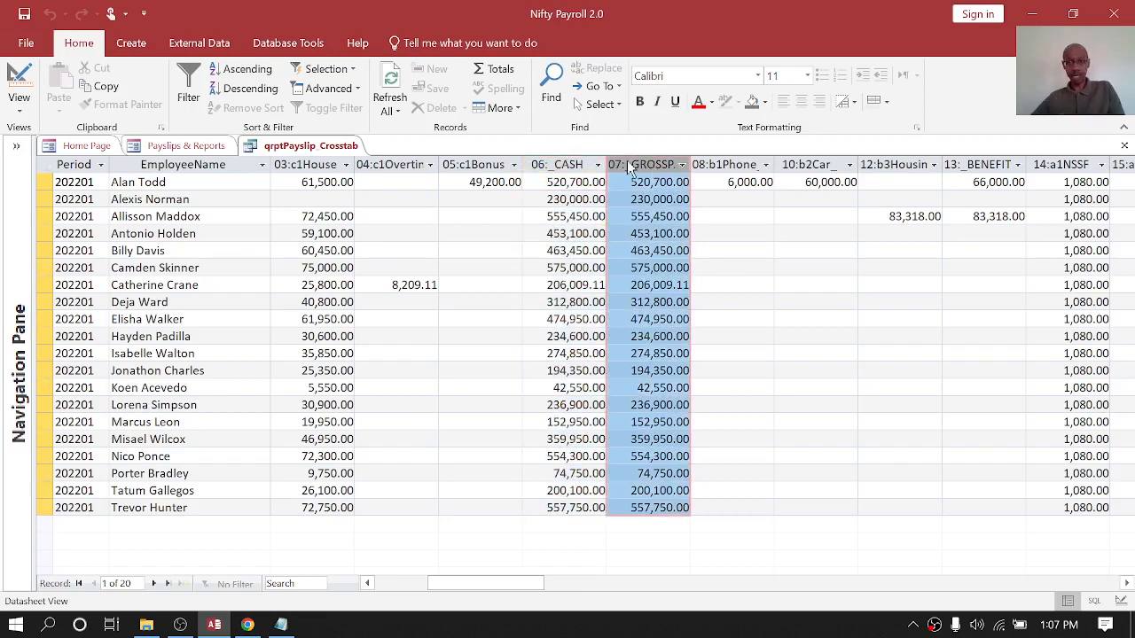
Step: Examine the phone, car, housing and total benefit columns and the NSSF, pension, excess pension and allowable deduction columns of the crosstab
{"action": "left_click_drag", "start_coordinate": [521, 594], "coordinate": [573, 593]}
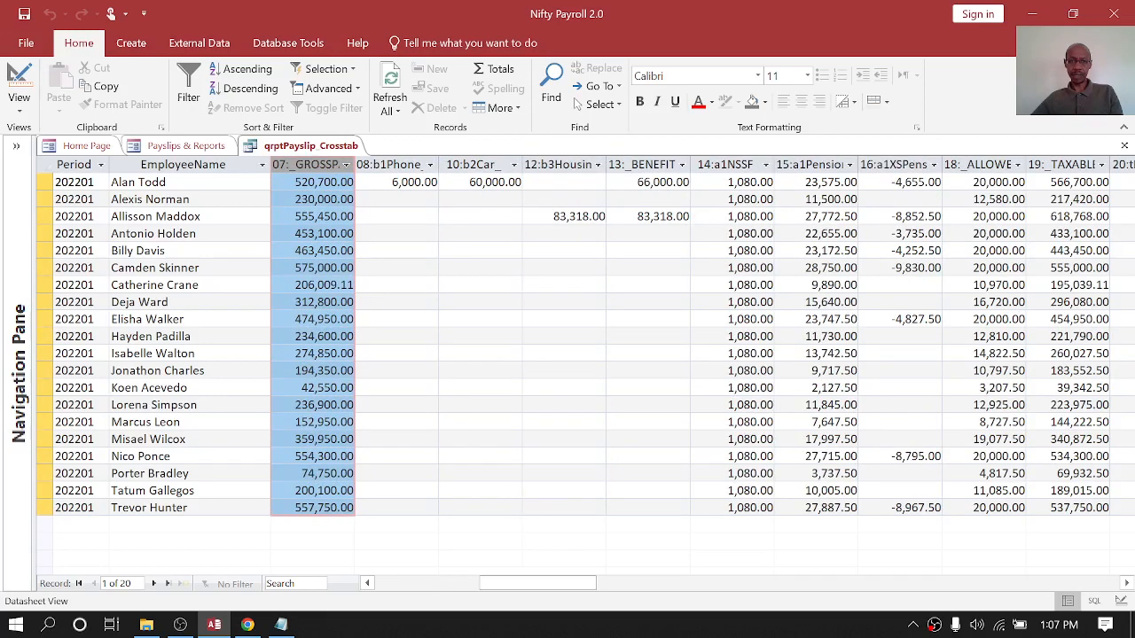
{"action": "left_click_drag", "start_coordinate": [387, 164], "coordinate": [640, 171]}
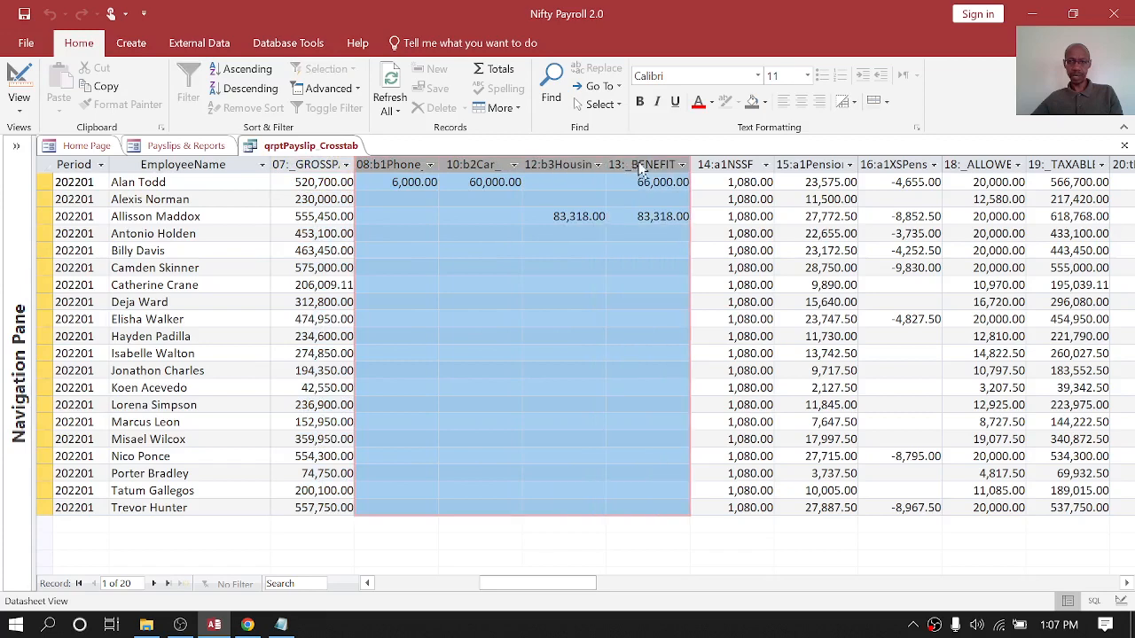
{"action": "left_click_drag", "start_coordinate": [537, 583], "coordinate": [576, 583]}
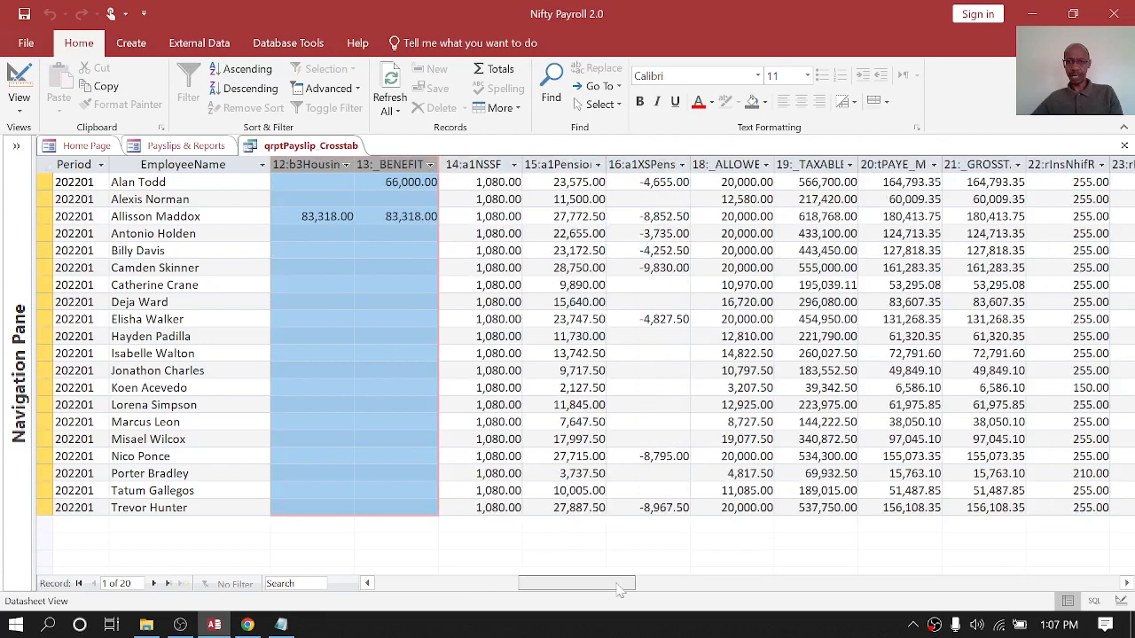
{"action": "left_click_drag", "start_coordinate": [479, 165], "coordinate": [701, 163]}
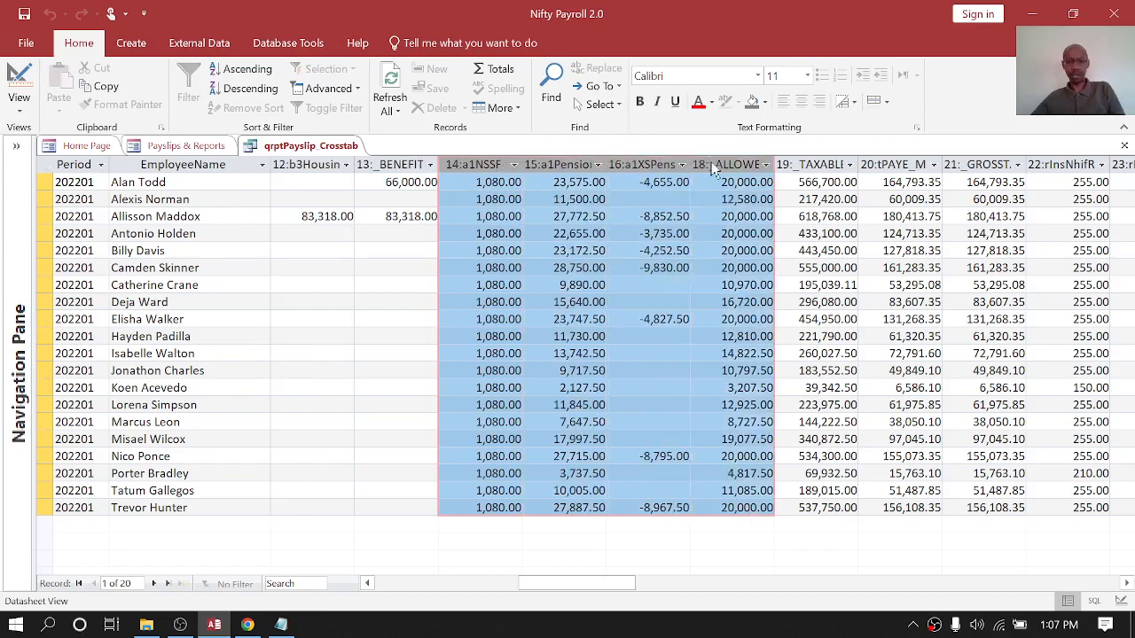
Step: Examine the taxable pay, PAYE and gross tax columns of the payslips crosstab
{"action": "left_click_drag", "start_coordinate": [621, 585], "coordinate": [660, 596]}
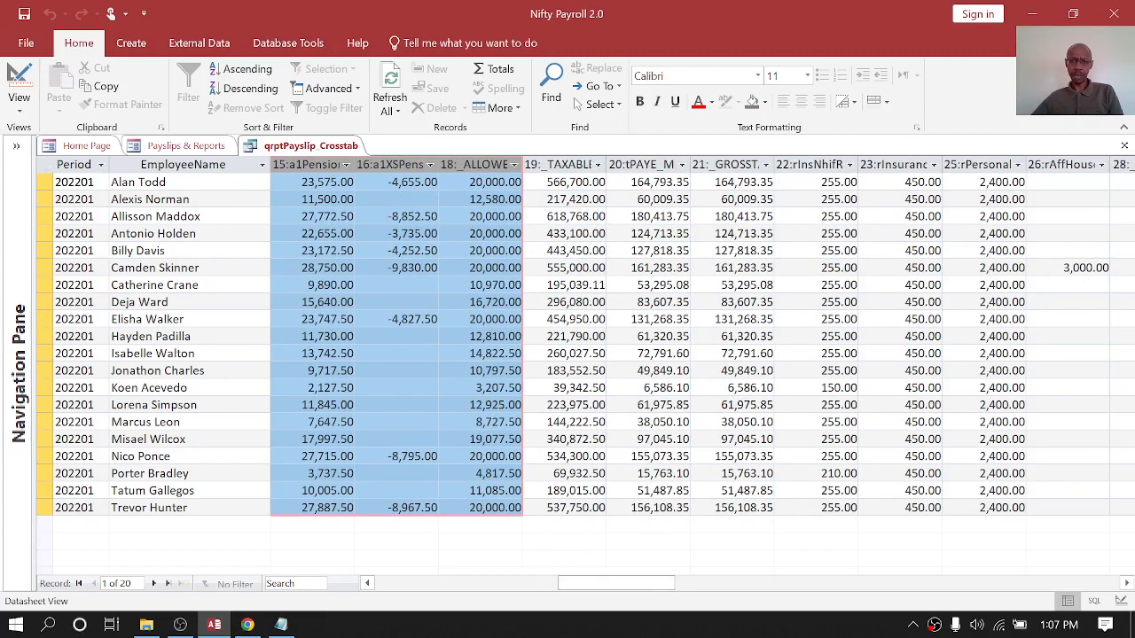
{"action": "left_click", "coordinate": [574, 159]}
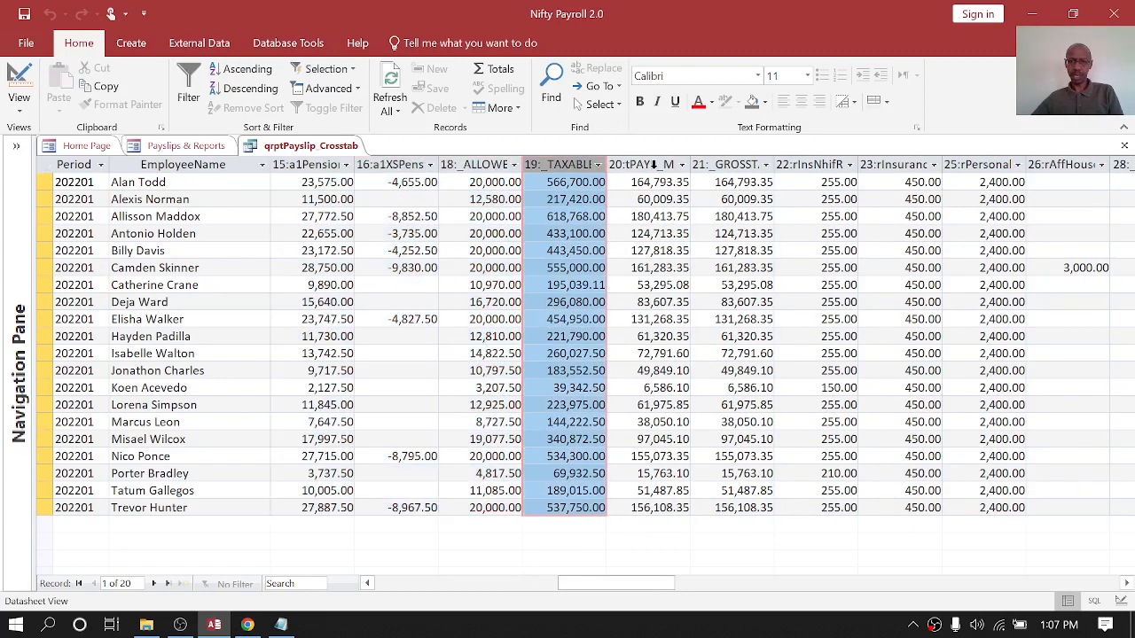
{"action": "left_click", "coordinate": [653, 165]}
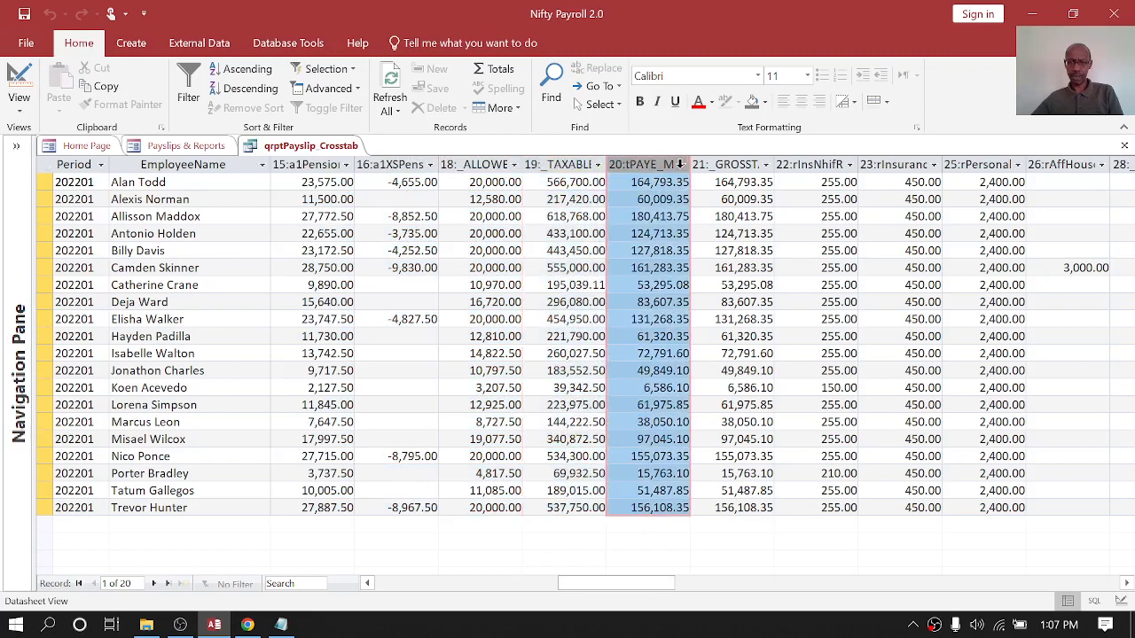
{"action": "left_click_drag", "start_coordinate": [695, 162], "coordinate": [718, 162]}
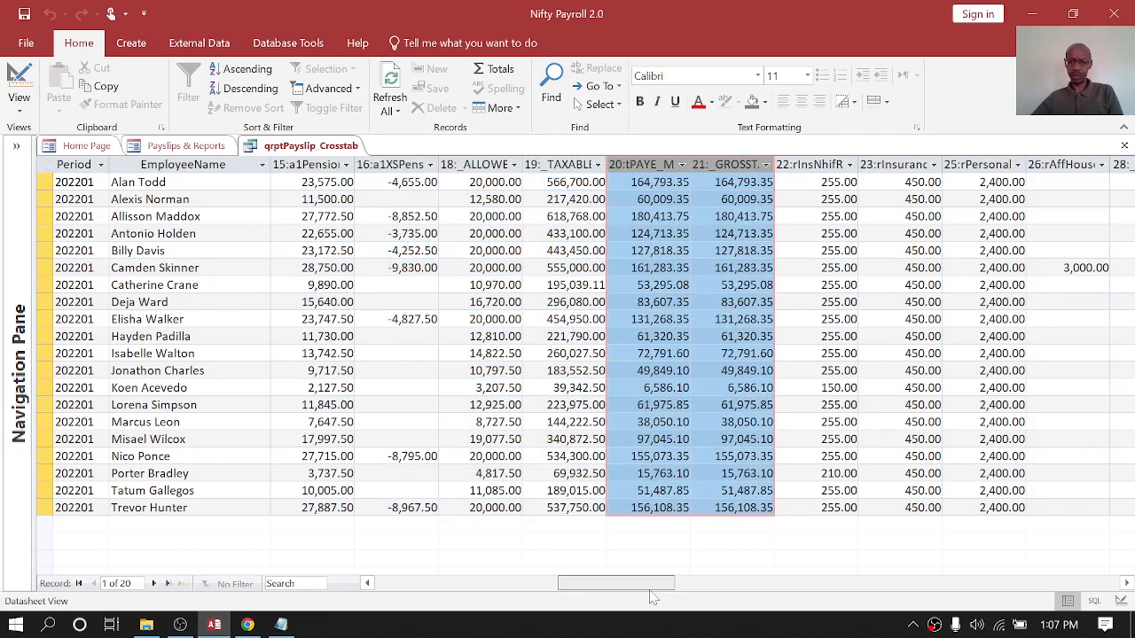
Step: Examine the tax relief columns for NHIF, insurance, personal and affordable housing relief
{"action": "left_click_drag", "start_coordinate": [666, 583], "coordinate": [704, 584]}
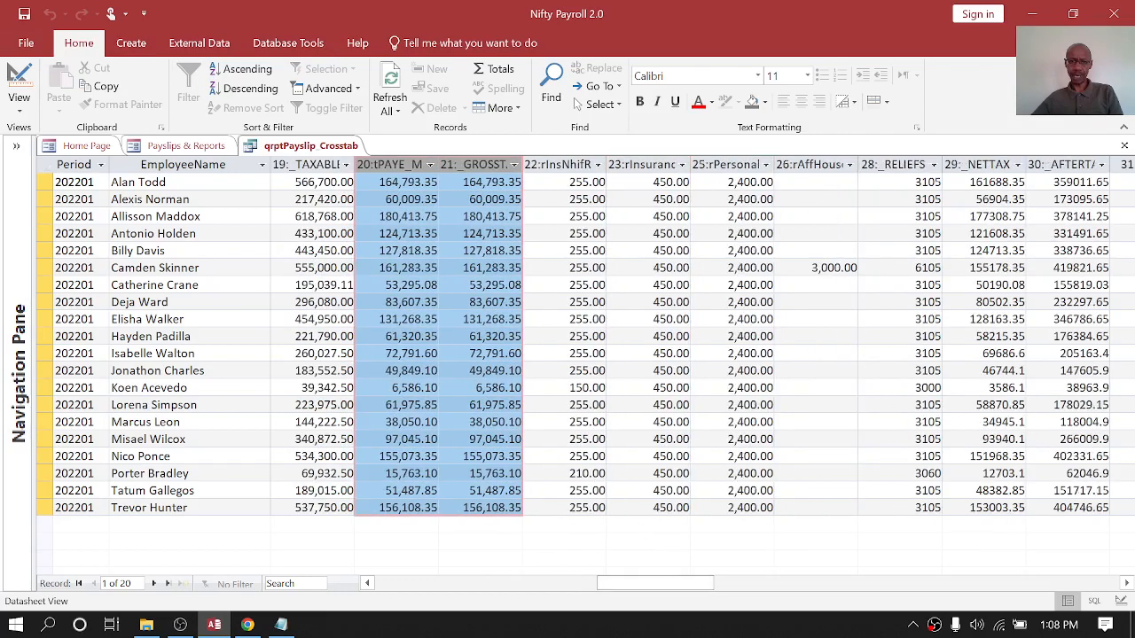
{"action": "left_click", "coordinate": [584, 163]}
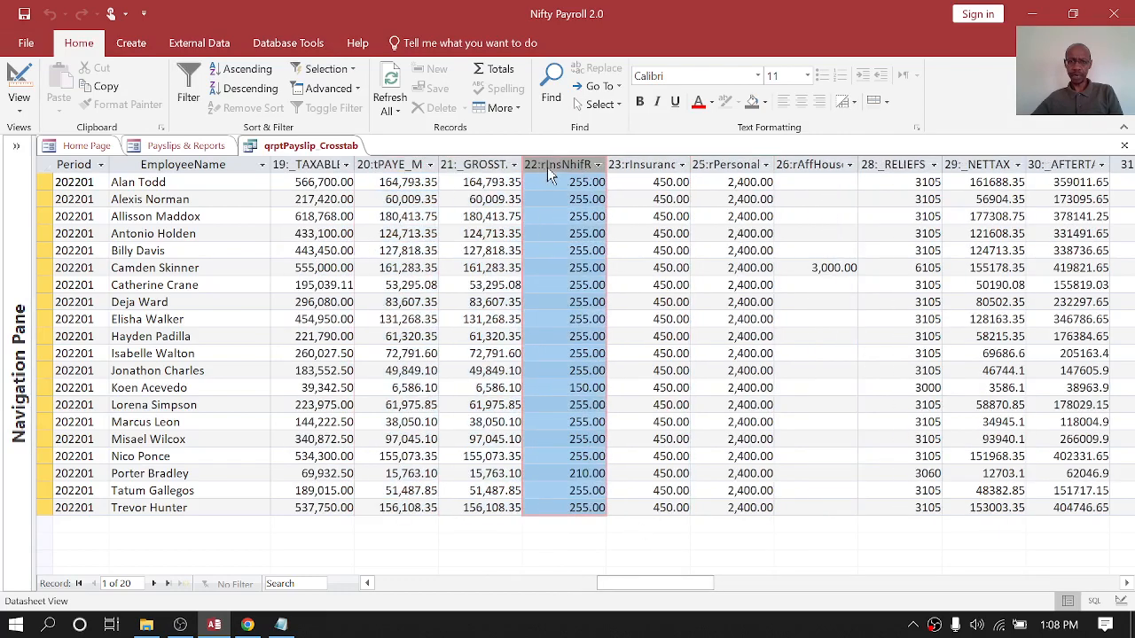
{"action": "left_click", "coordinate": [636, 163]}
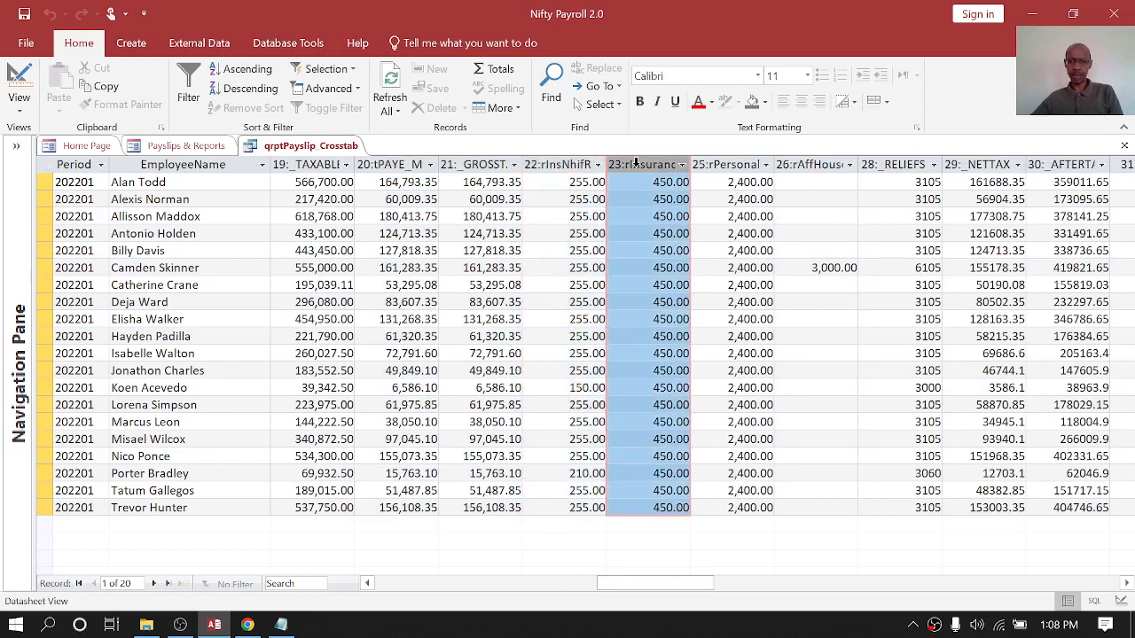
{"action": "left_click_drag", "start_coordinate": [578, 162], "coordinate": [809, 178]}
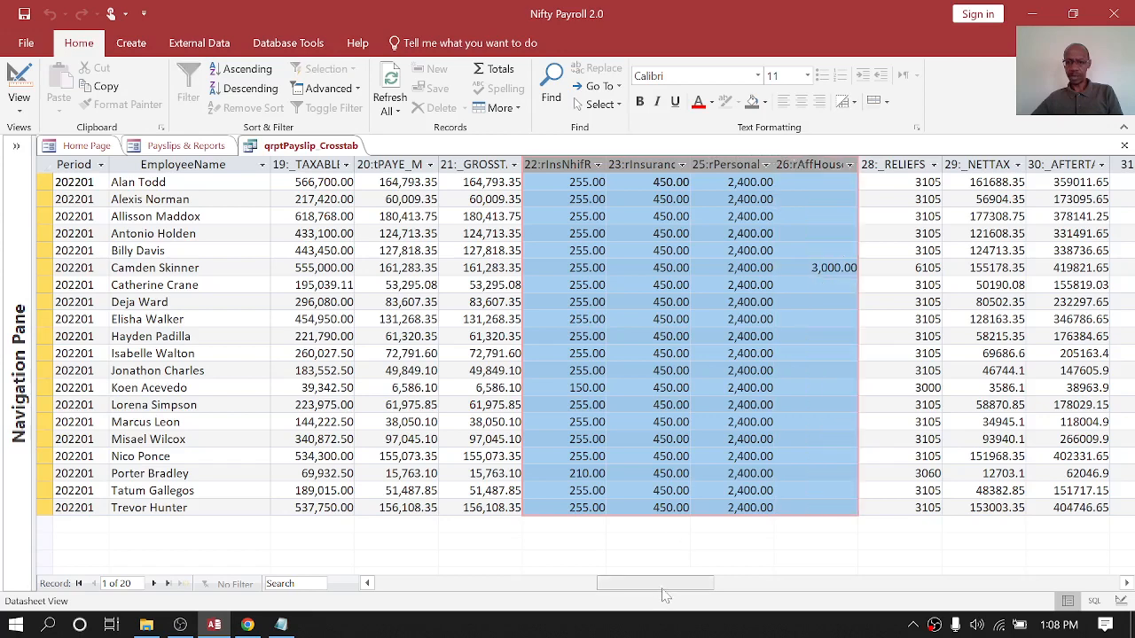
Step: Examine the net tax and after-tax columns and the NHIF, NSSF tier and total government deduction columns
{"action": "left_click_drag", "start_coordinate": [666, 585], "coordinate": [702, 601]}
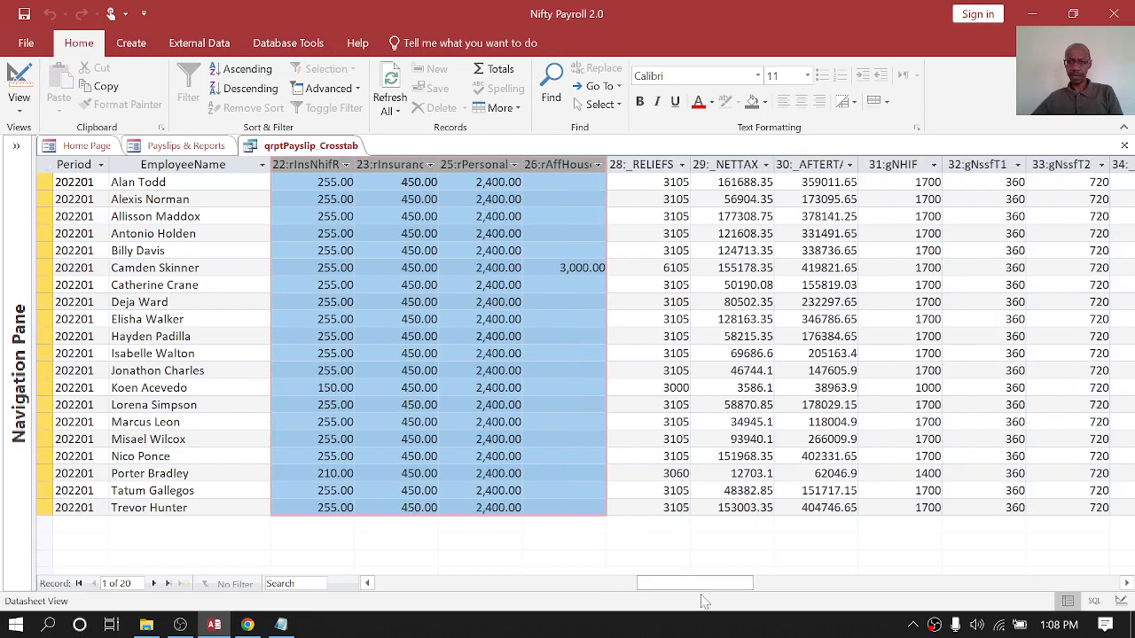
{"action": "left_click", "coordinate": [750, 160]}
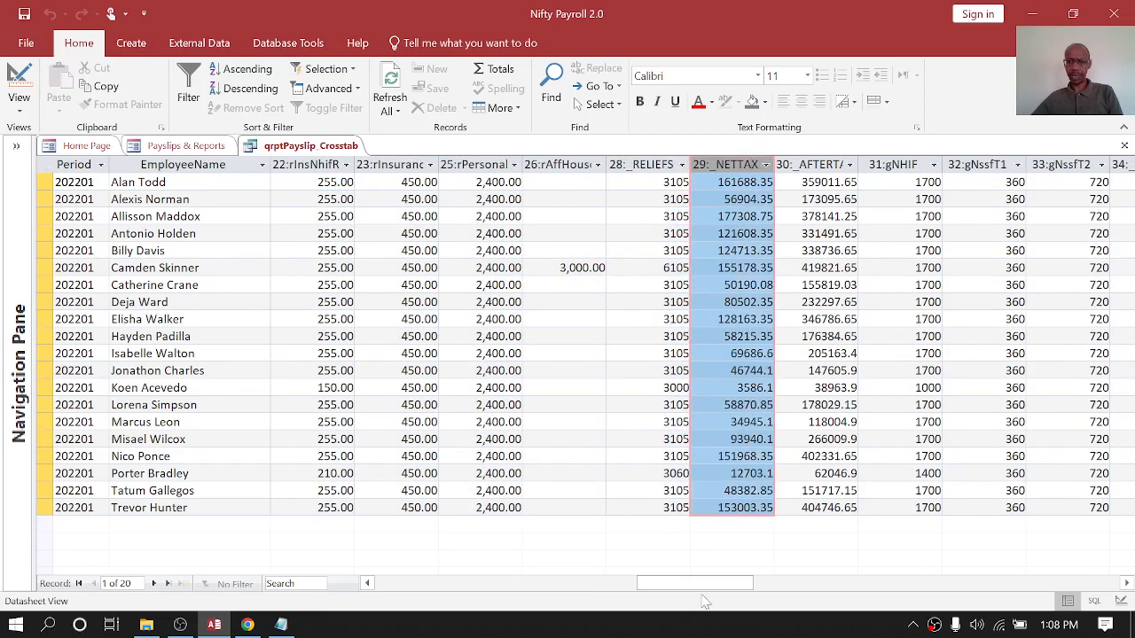
{"action": "left_click_drag", "start_coordinate": [702, 585], "coordinate": [759, 595]}
{"action": "left_click", "coordinate": [743, 160]}
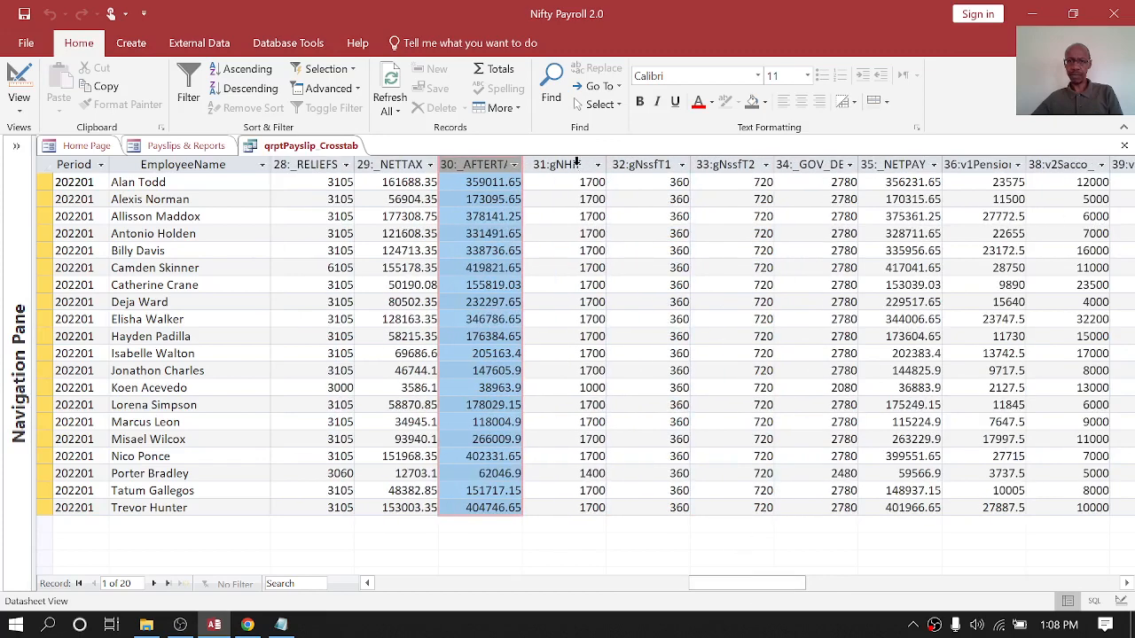
{"action": "left_click_drag", "start_coordinate": [576, 161], "coordinate": [806, 163]}
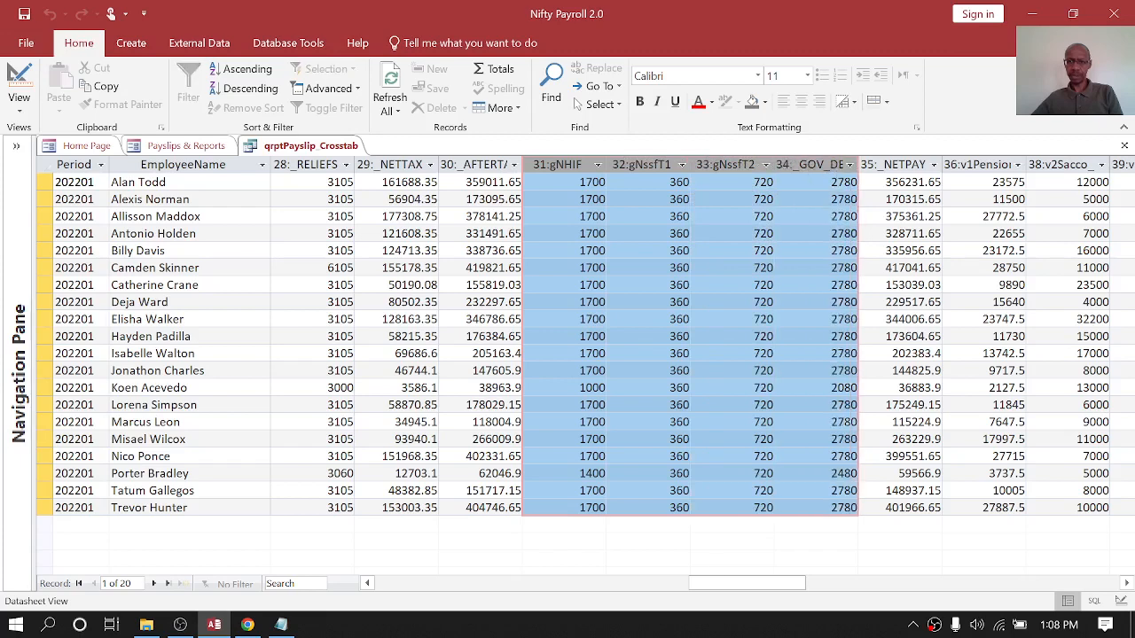
Step: Examine the net pay column, the voluntary deduction columns from pension to rounding with their total, and the net cash column
{"action": "left_click_drag", "start_coordinate": [728, 585], "coordinate": [767, 585]}
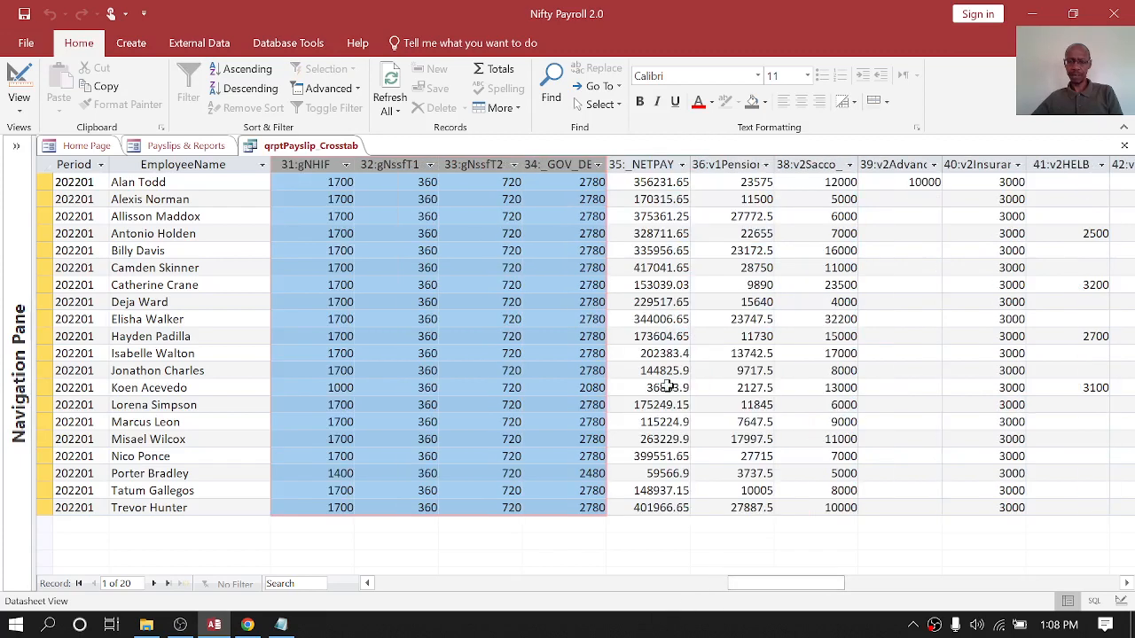
{"action": "left_click", "coordinate": [663, 164]}
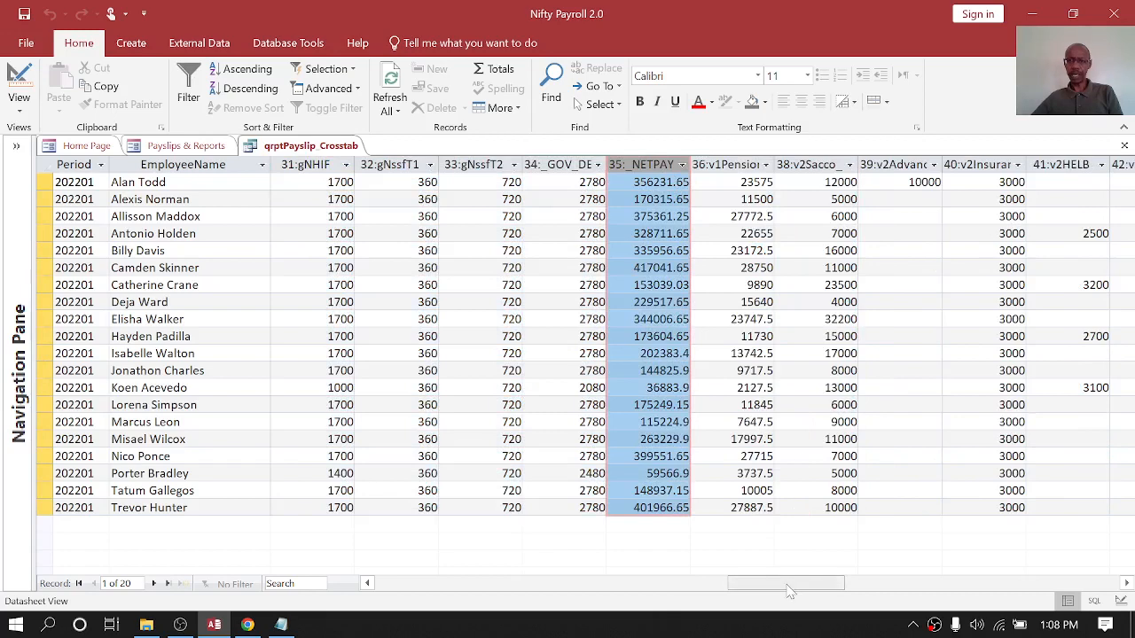
{"action": "left_click_drag", "start_coordinate": [793, 583], "coordinate": [820, 583]}
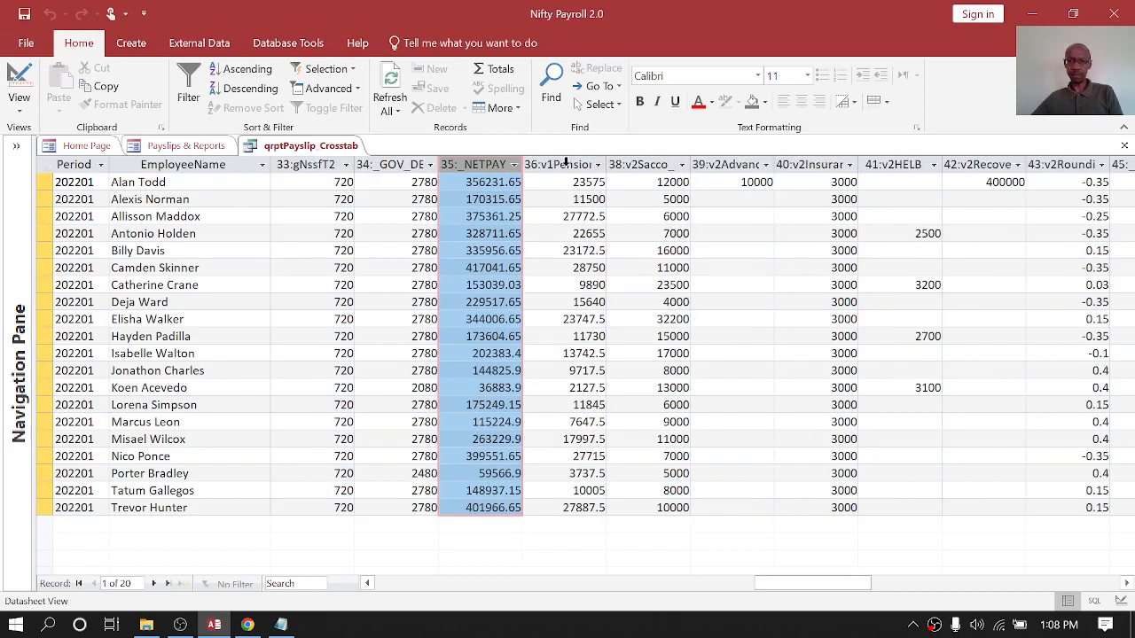
{"action": "left_click_drag", "start_coordinate": [565, 163], "coordinate": [1053, 162]}
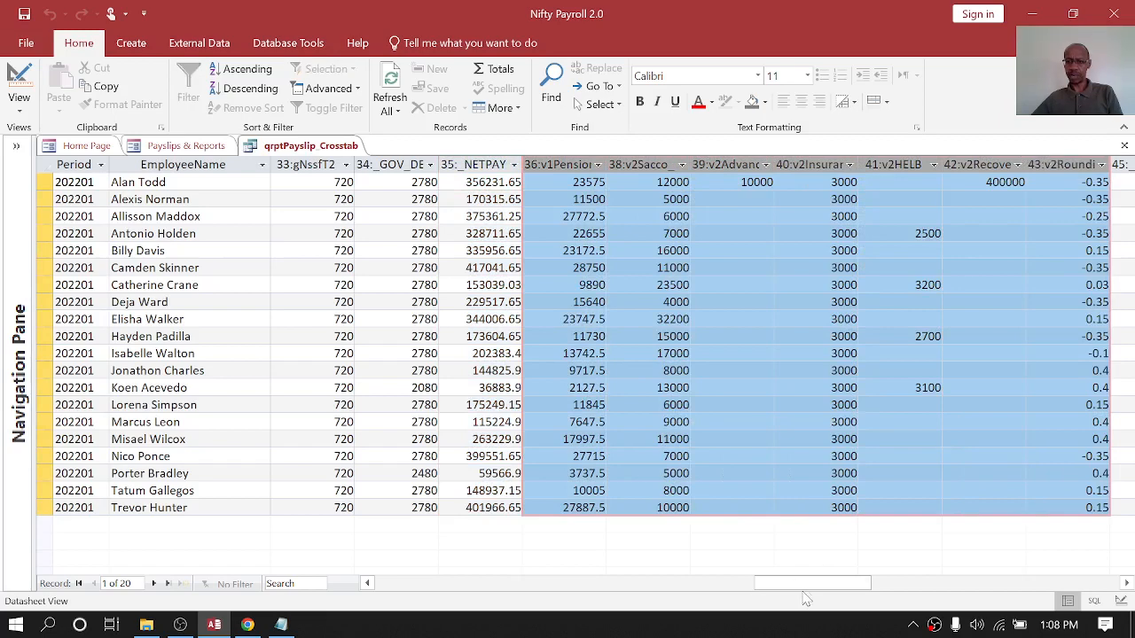
{"action": "left_click_drag", "start_coordinate": [803, 594], "coordinate": [866, 587]}
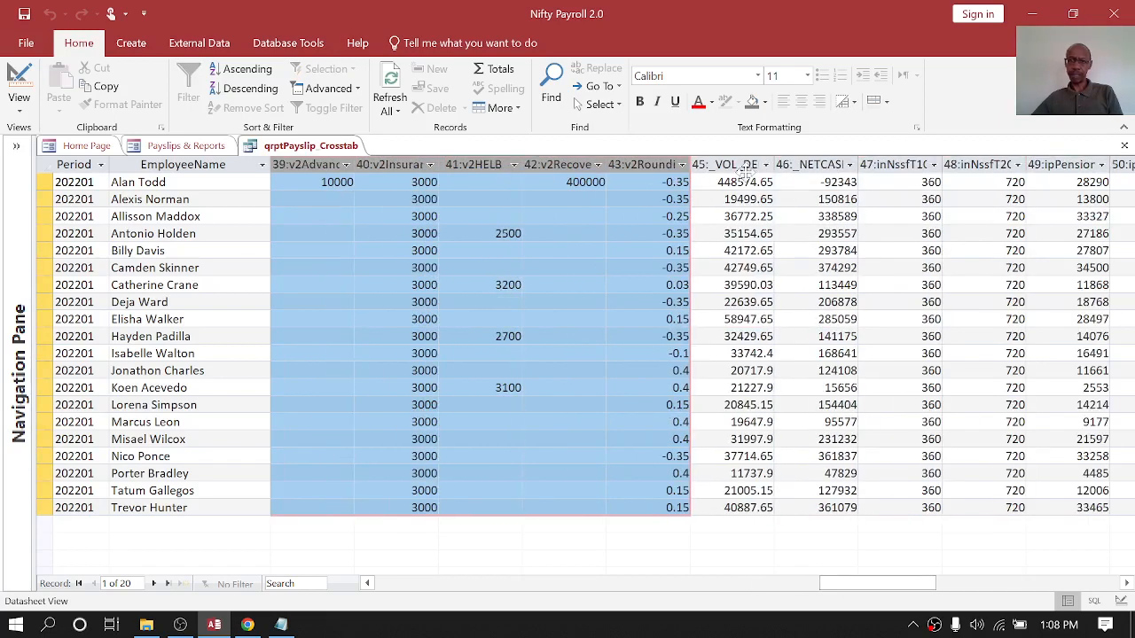
{"action": "left_click", "coordinate": [745, 164]}
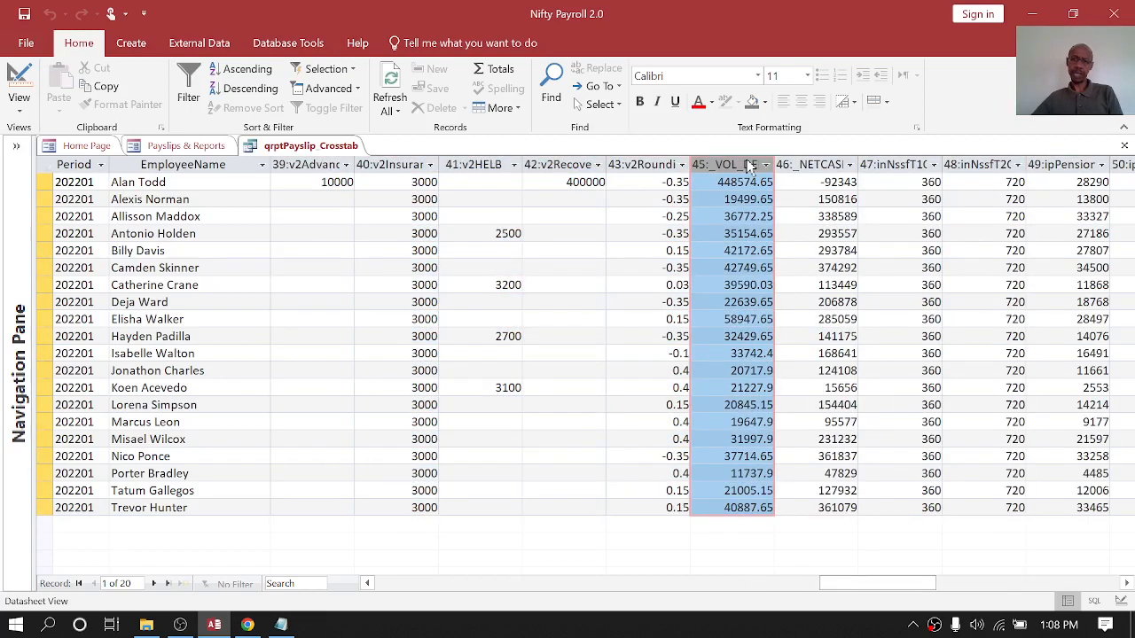
{"action": "left_click", "coordinate": [829, 165]}
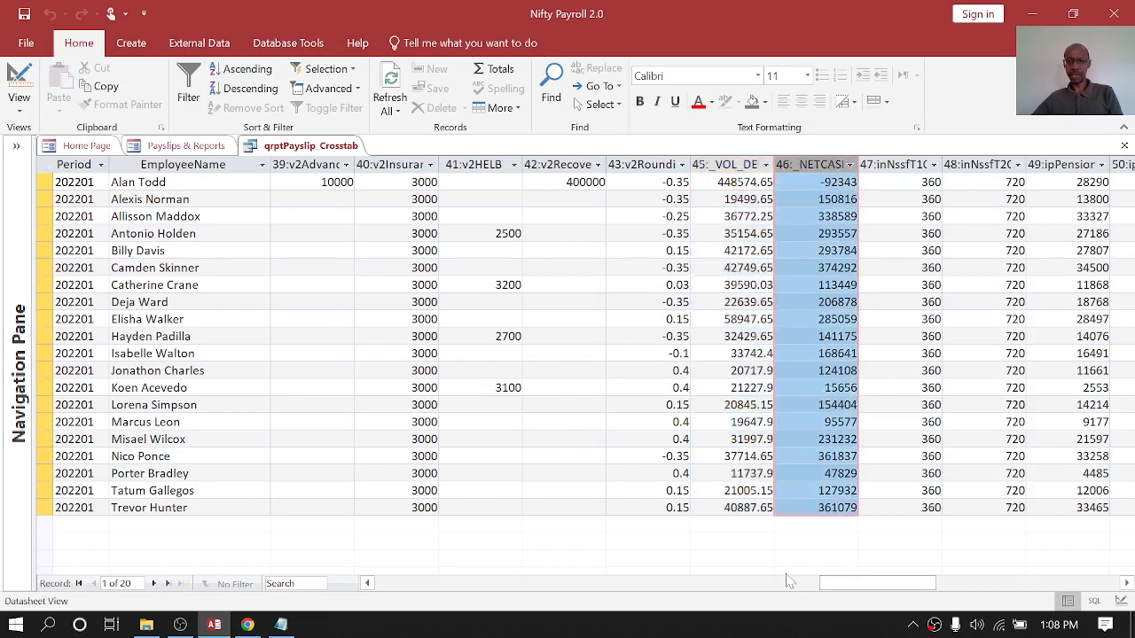
Step: Examine the remaining information columns from employer NSSF through to the end marker, and close the payslips crosstab
{"action": "left_click_drag", "start_coordinate": [848, 583], "coordinate": [885, 583]}
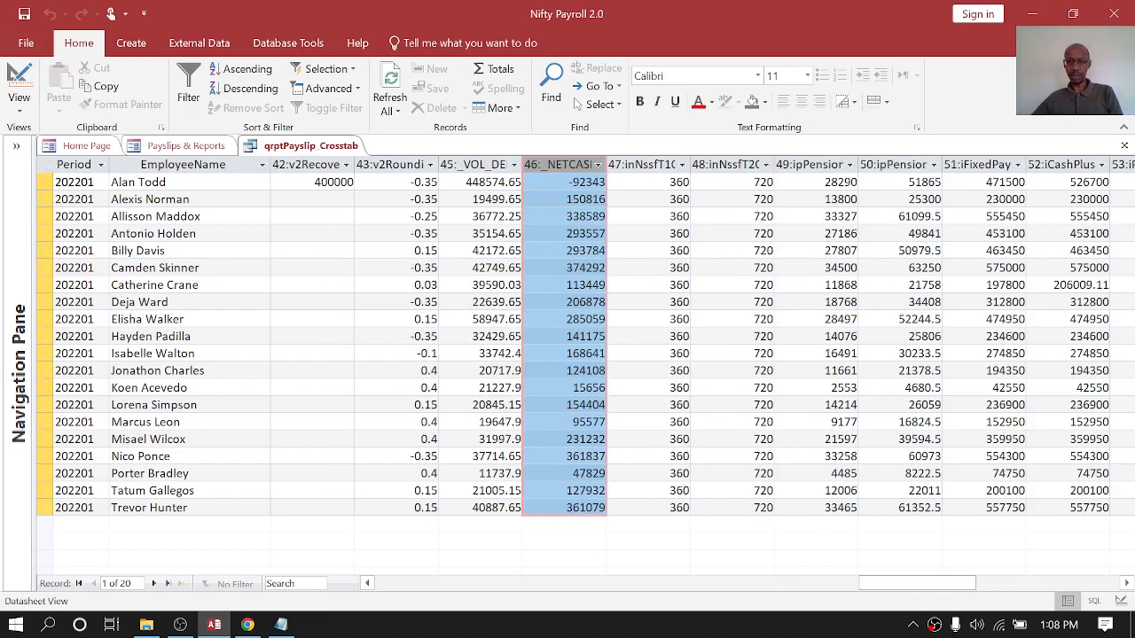
{"action": "left_click_drag", "start_coordinate": [647, 162], "coordinate": [1057, 162]}
{"action": "left_click_drag", "start_coordinate": [895, 584], "coordinate": [949, 583]}
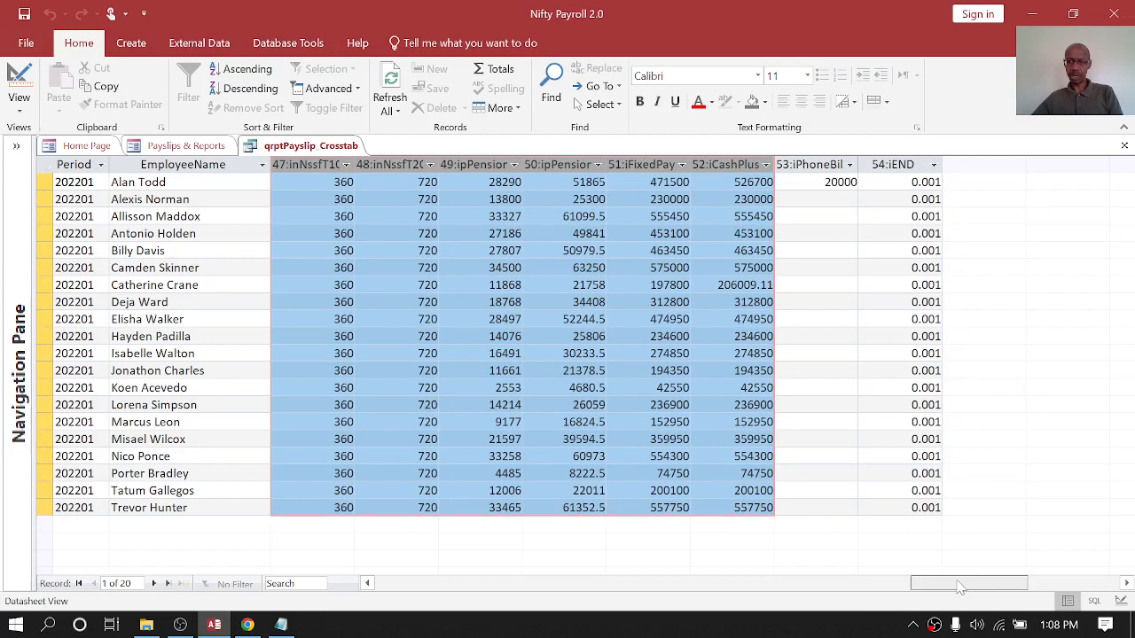
{"action": "left_click", "coordinate": [1124, 146]}
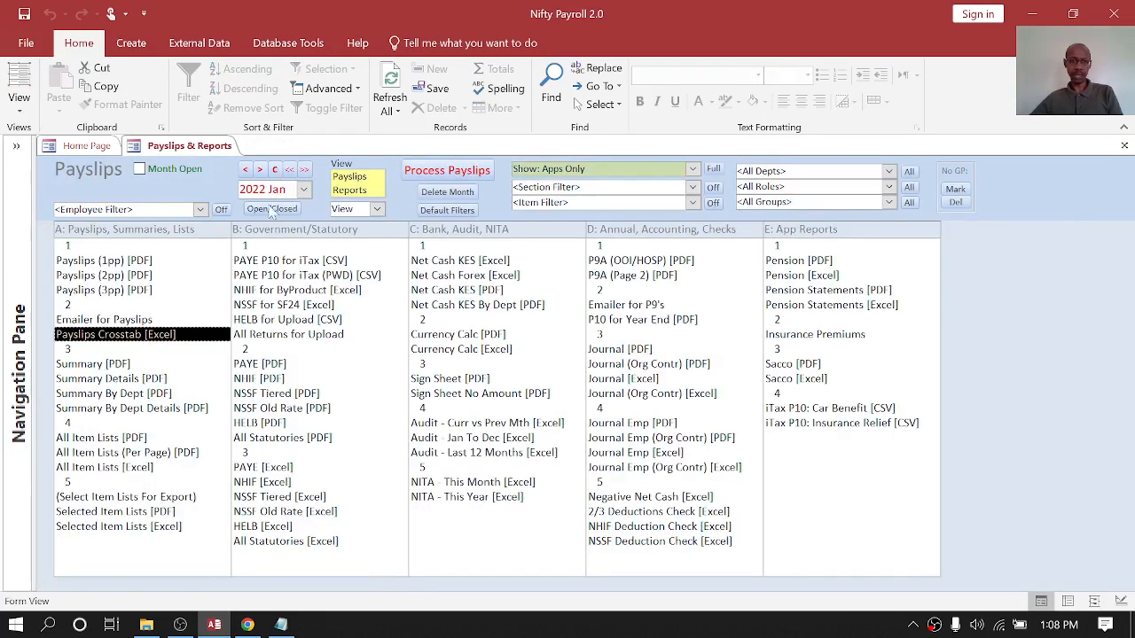
Step: Switch the report output mode to Export and export the PAYE [PDF] report to the Documents folder
{"action": "left_click", "coordinate": [377, 210]}
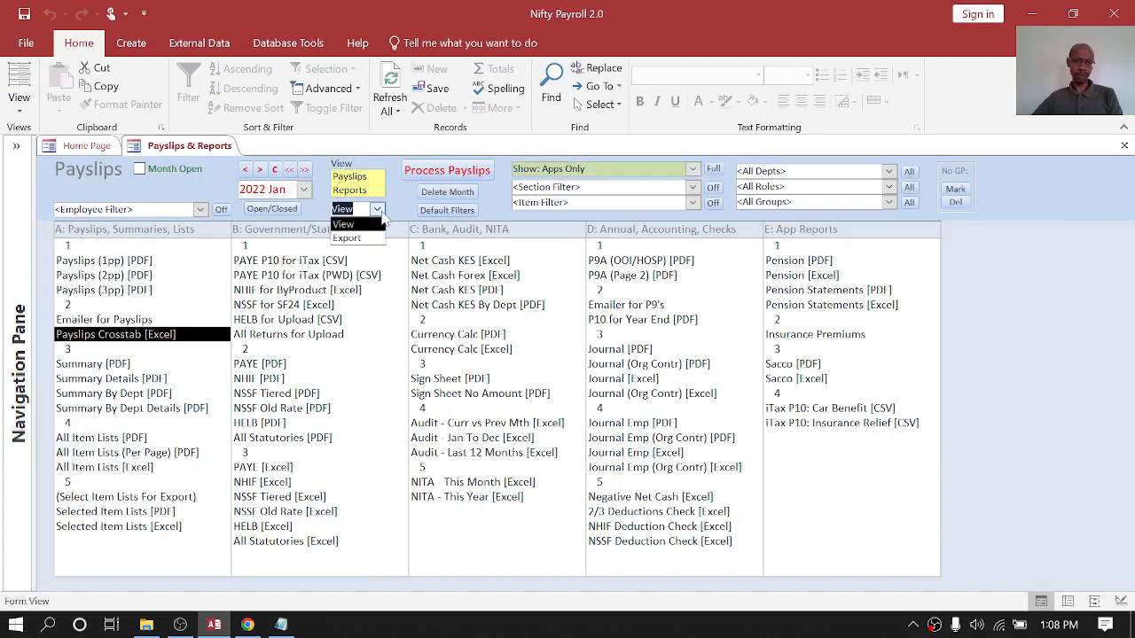
{"action": "left_click", "coordinate": [365, 238]}
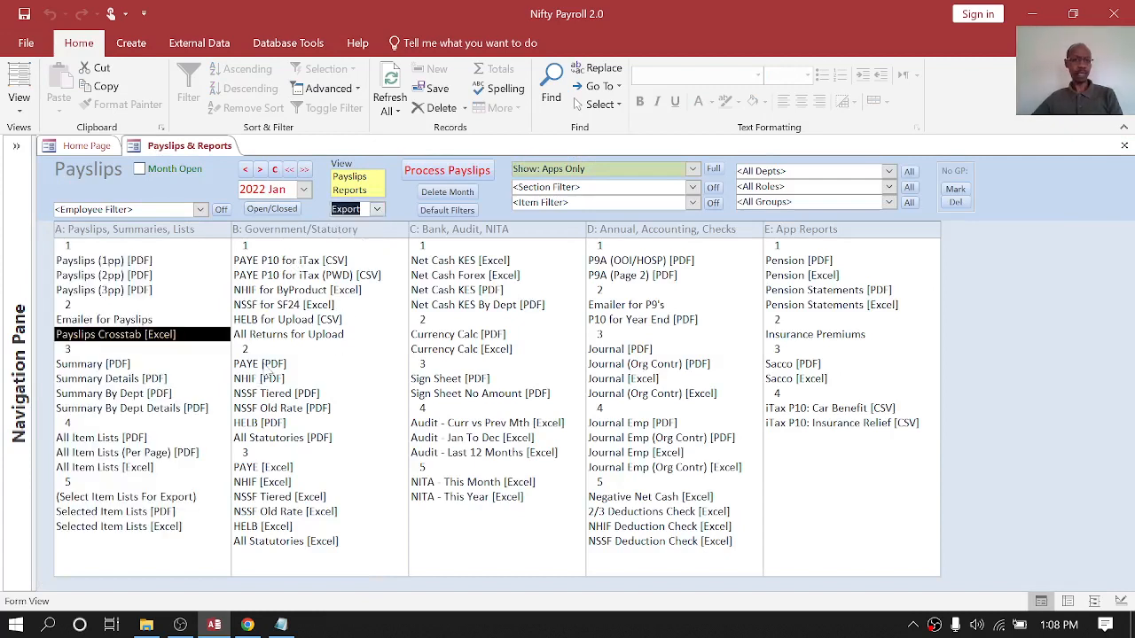
{"action": "left_click", "coordinate": [263, 363]}
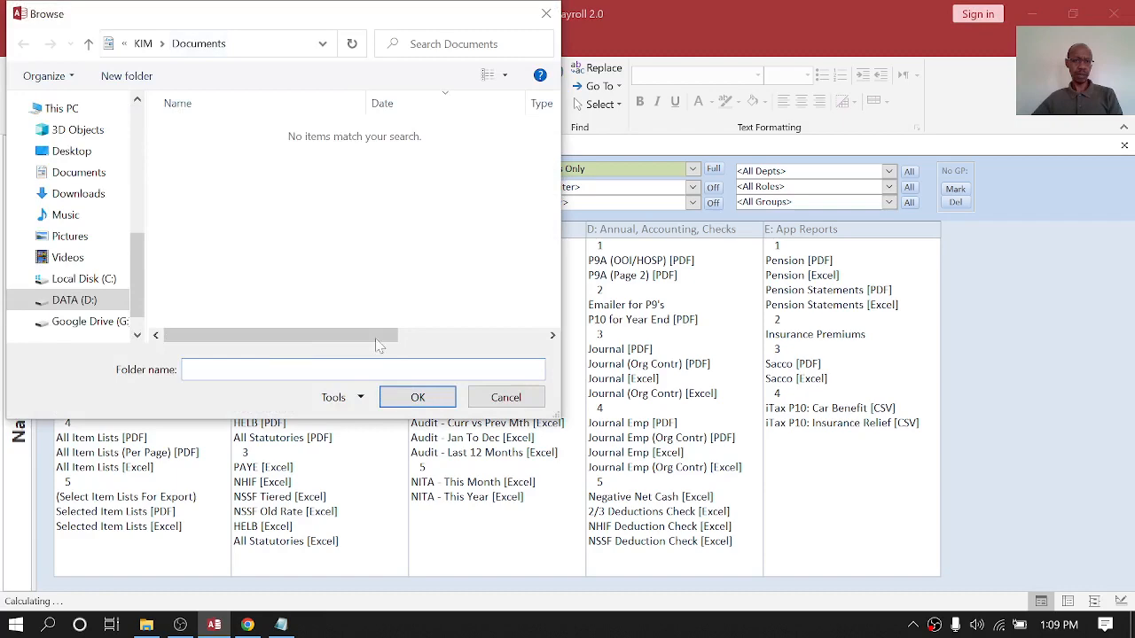
{"action": "left_click", "coordinate": [418, 397]}
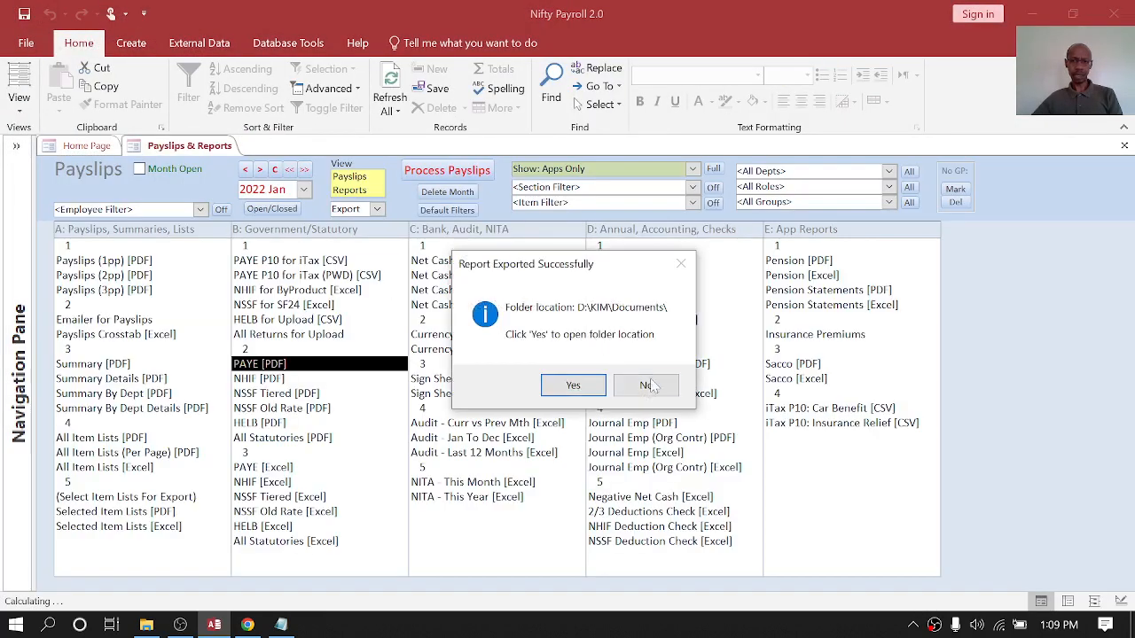
Step: Open the export folder, view the exported January 2022 PAYE PDF down to its total, and close it
{"action": "left_click", "coordinate": [572, 385]}
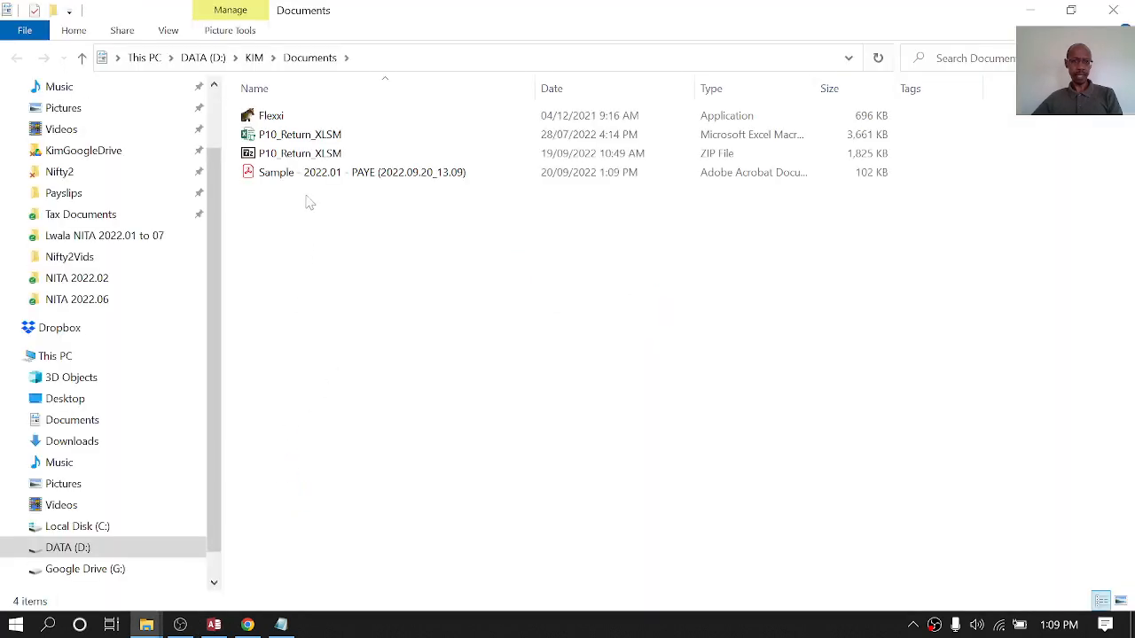
{"action": "left_click", "coordinate": [306, 175]}
{"action": "double_click", "coordinate": [303, 179]}
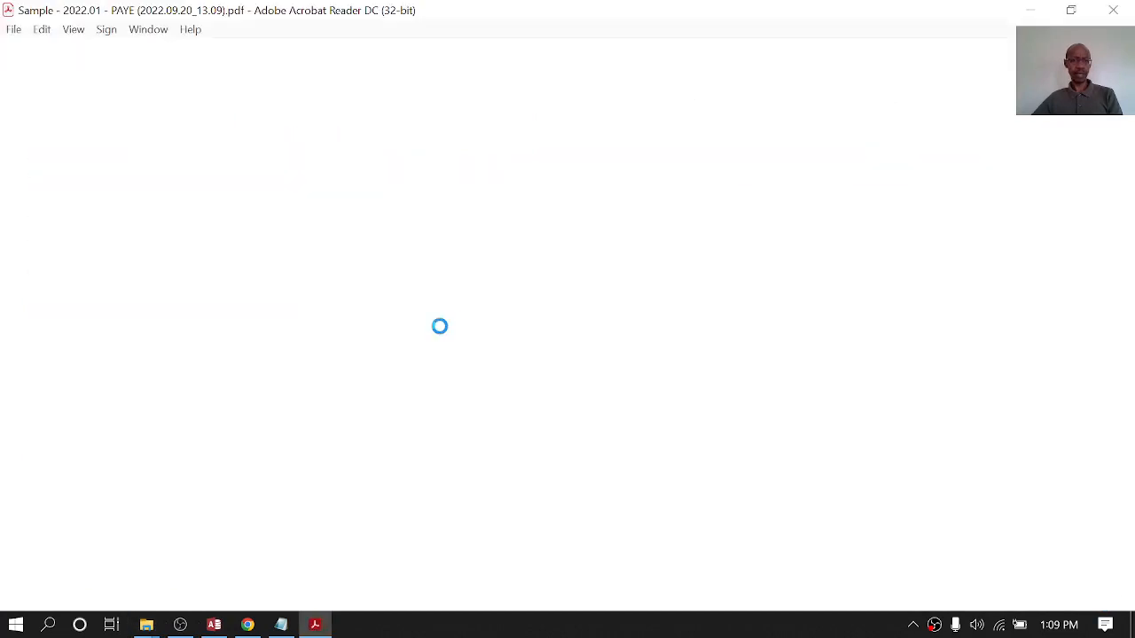
{"action": "scroll", "coordinate": [618, 302], "scroll_direction": "down", "scroll_amount": 3}
{"action": "scroll", "coordinate": [617, 303], "scroll_direction": "down", "scroll_amount": 5}
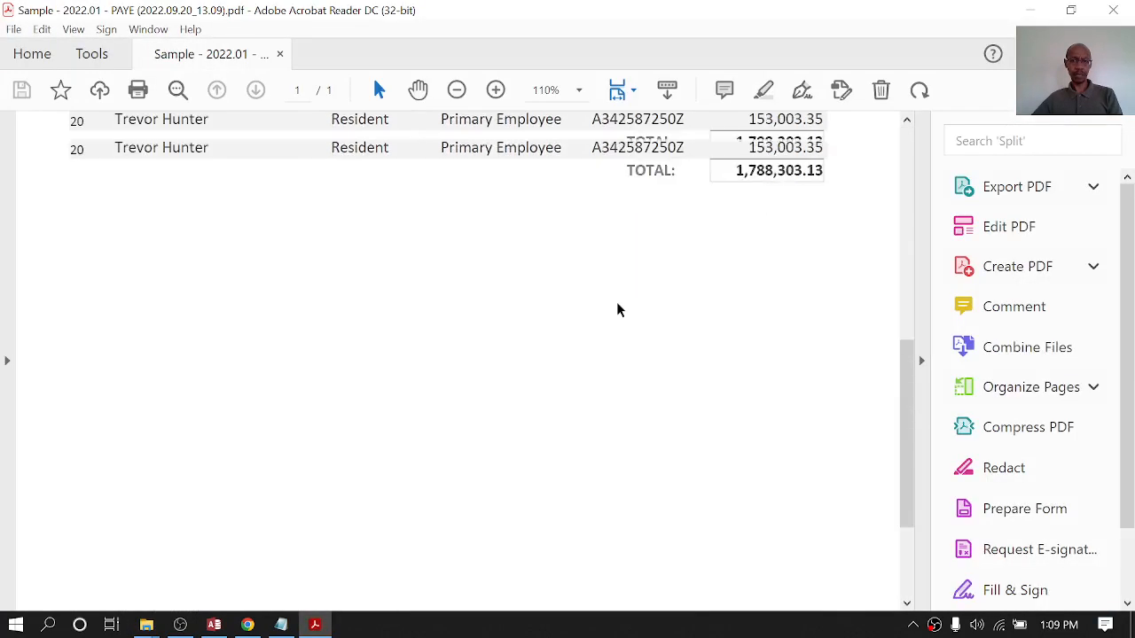
{"action": "scroll", "coordinate": [618, 308], "scroll_direction": "up", "scroll_amount": 6}
{"action": "left_click", "coordinate": [1122, 14]}
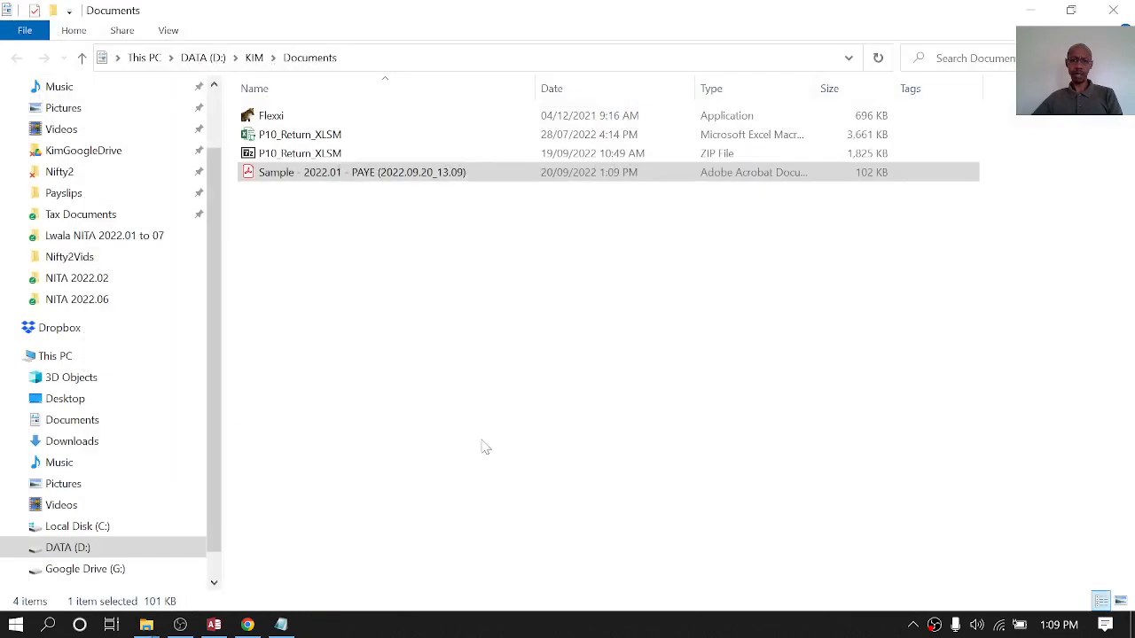
Step: Switch back to Nifty Payroll and return to its Home Page
{"action": "left_click", "coordinate": [217, 625]}
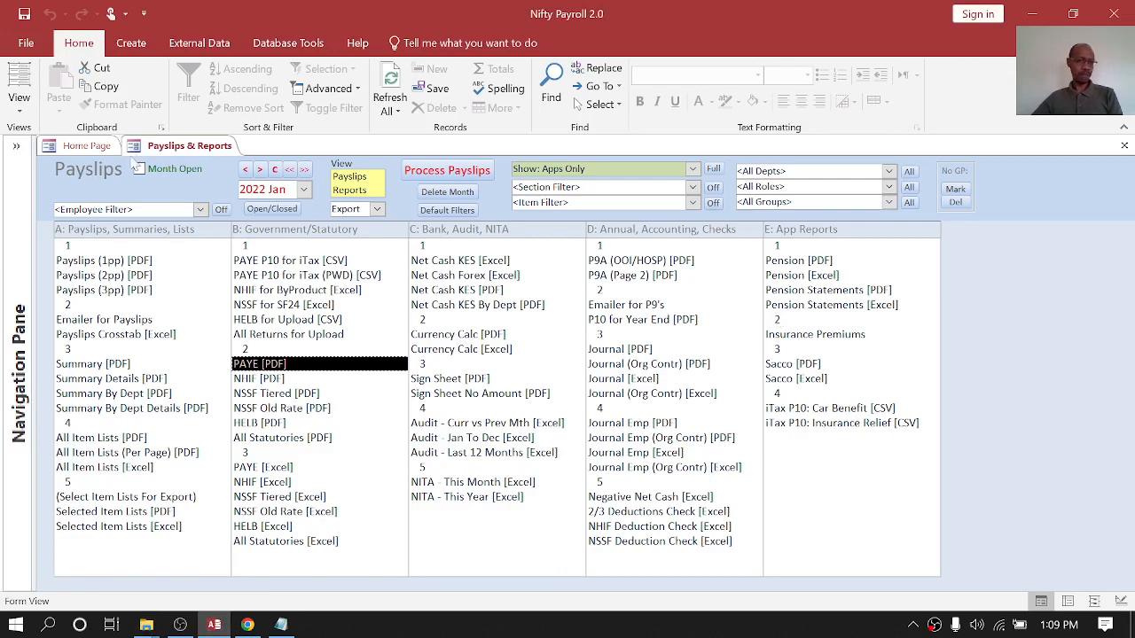
{"action": "left_click", "coordinate": [100, 149]}
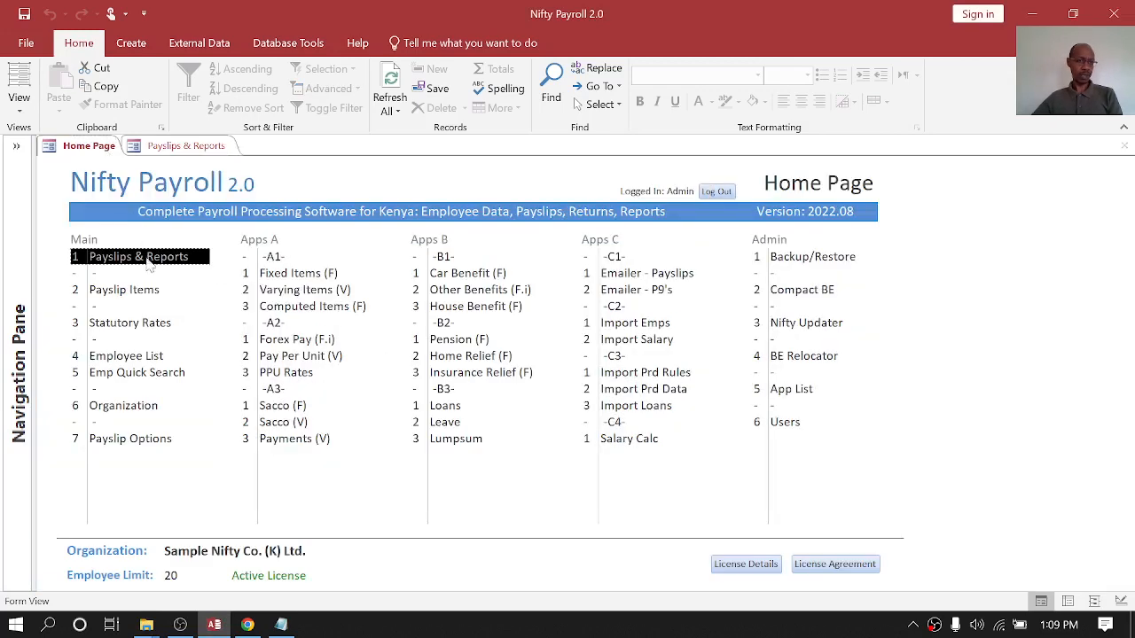